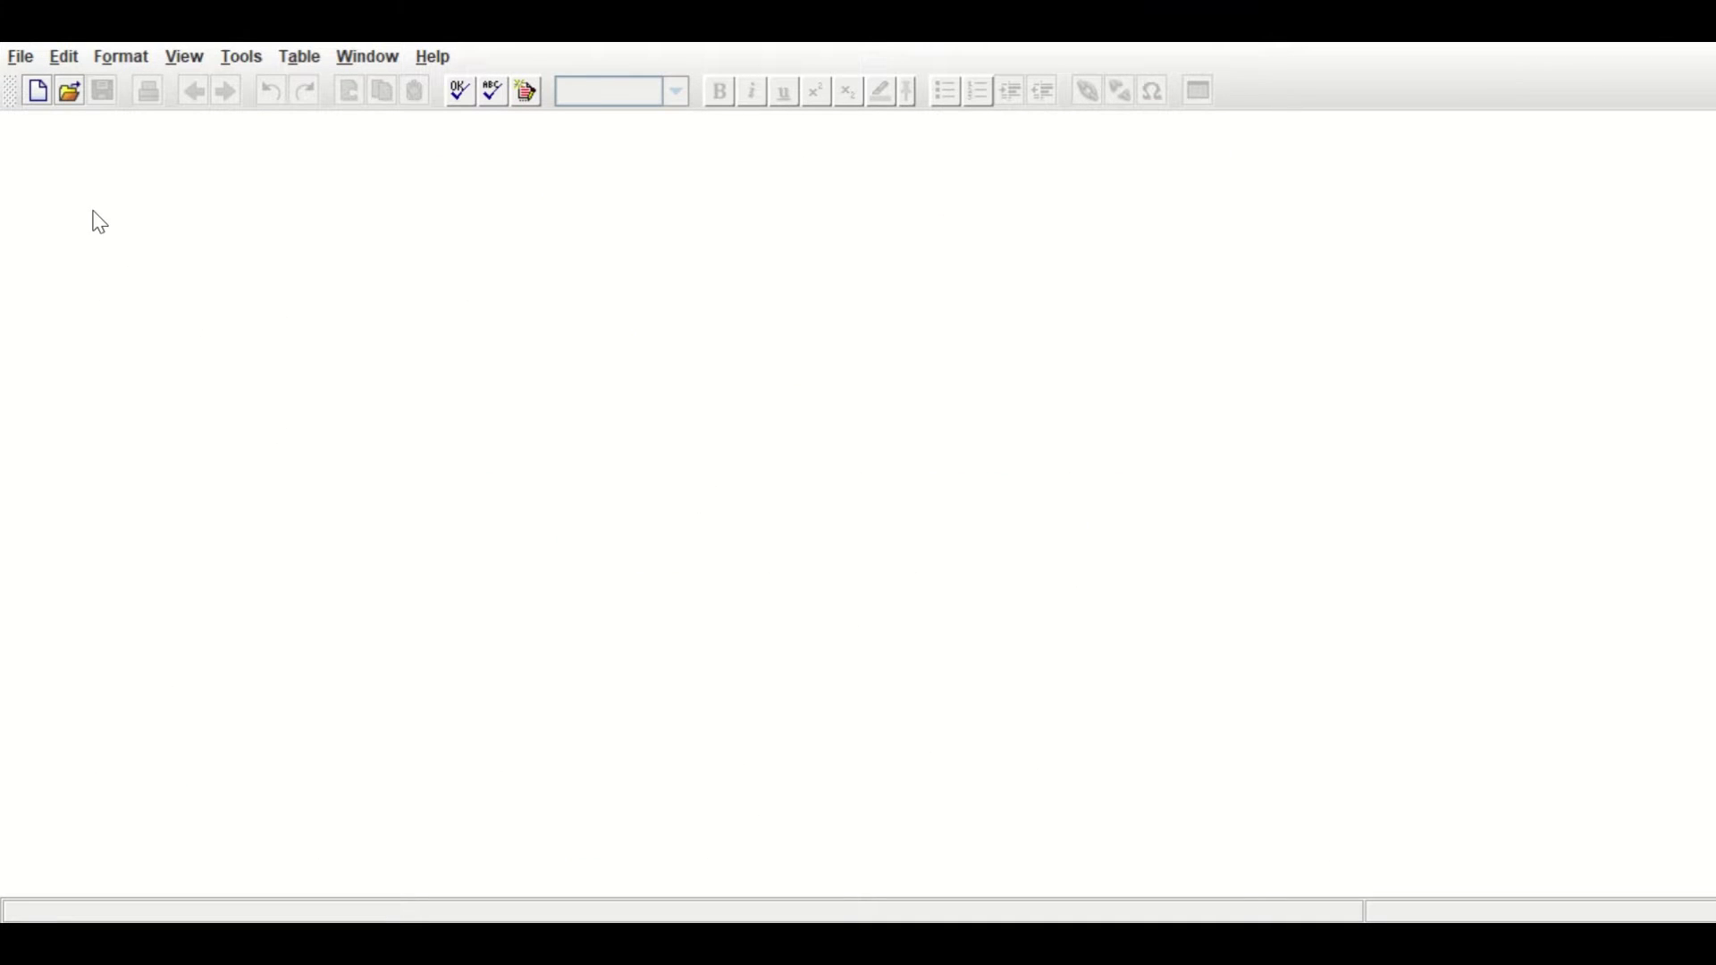
# Start a new intervention review and give it the title "MA for LC", using the intervention-for-health-problem format
pyautogui.click(38, 92)
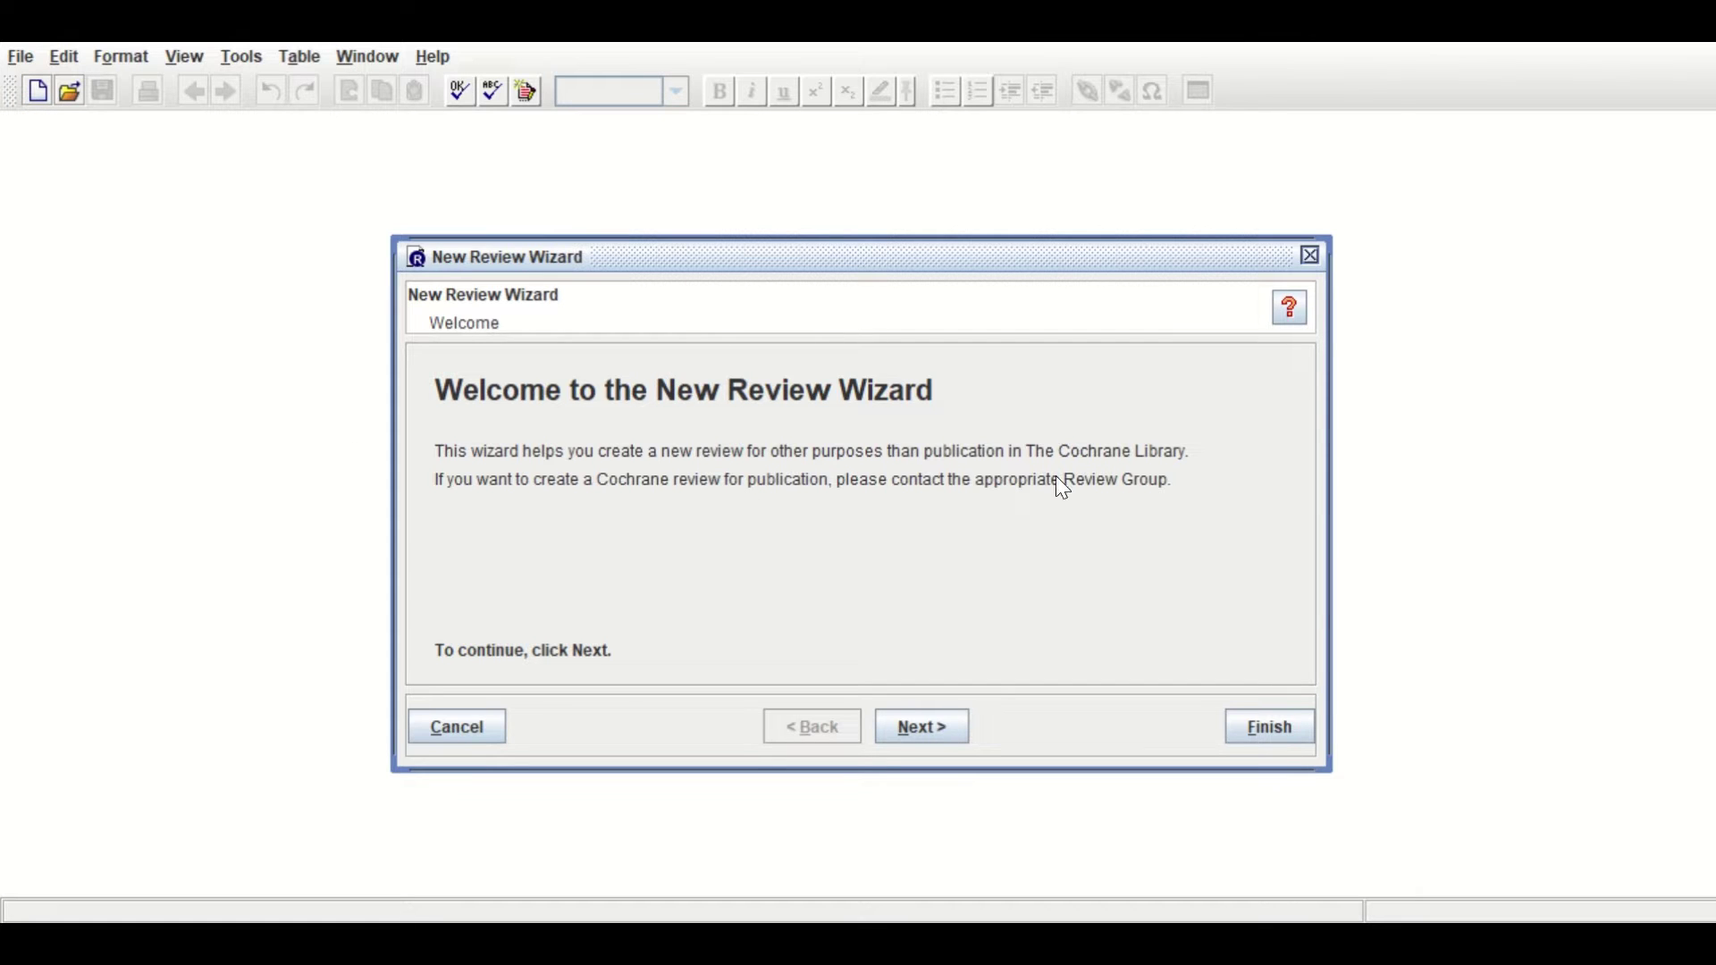
pyautogui.click(932, 724)
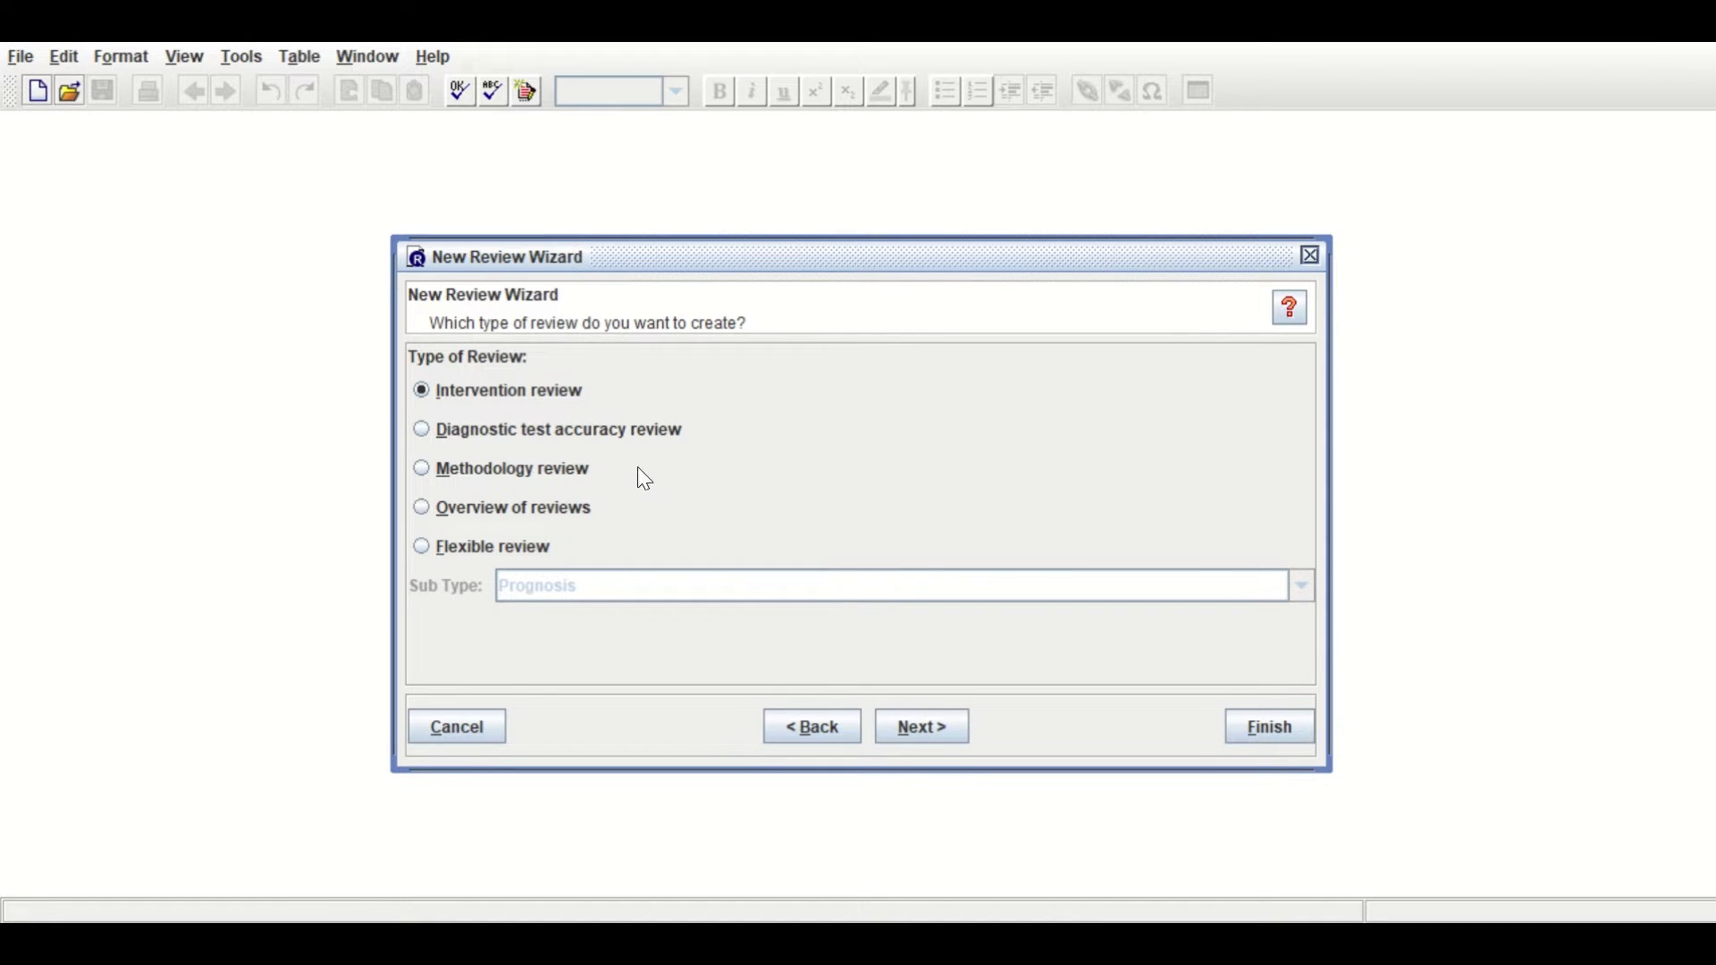
pyautogui.click(924, 726)
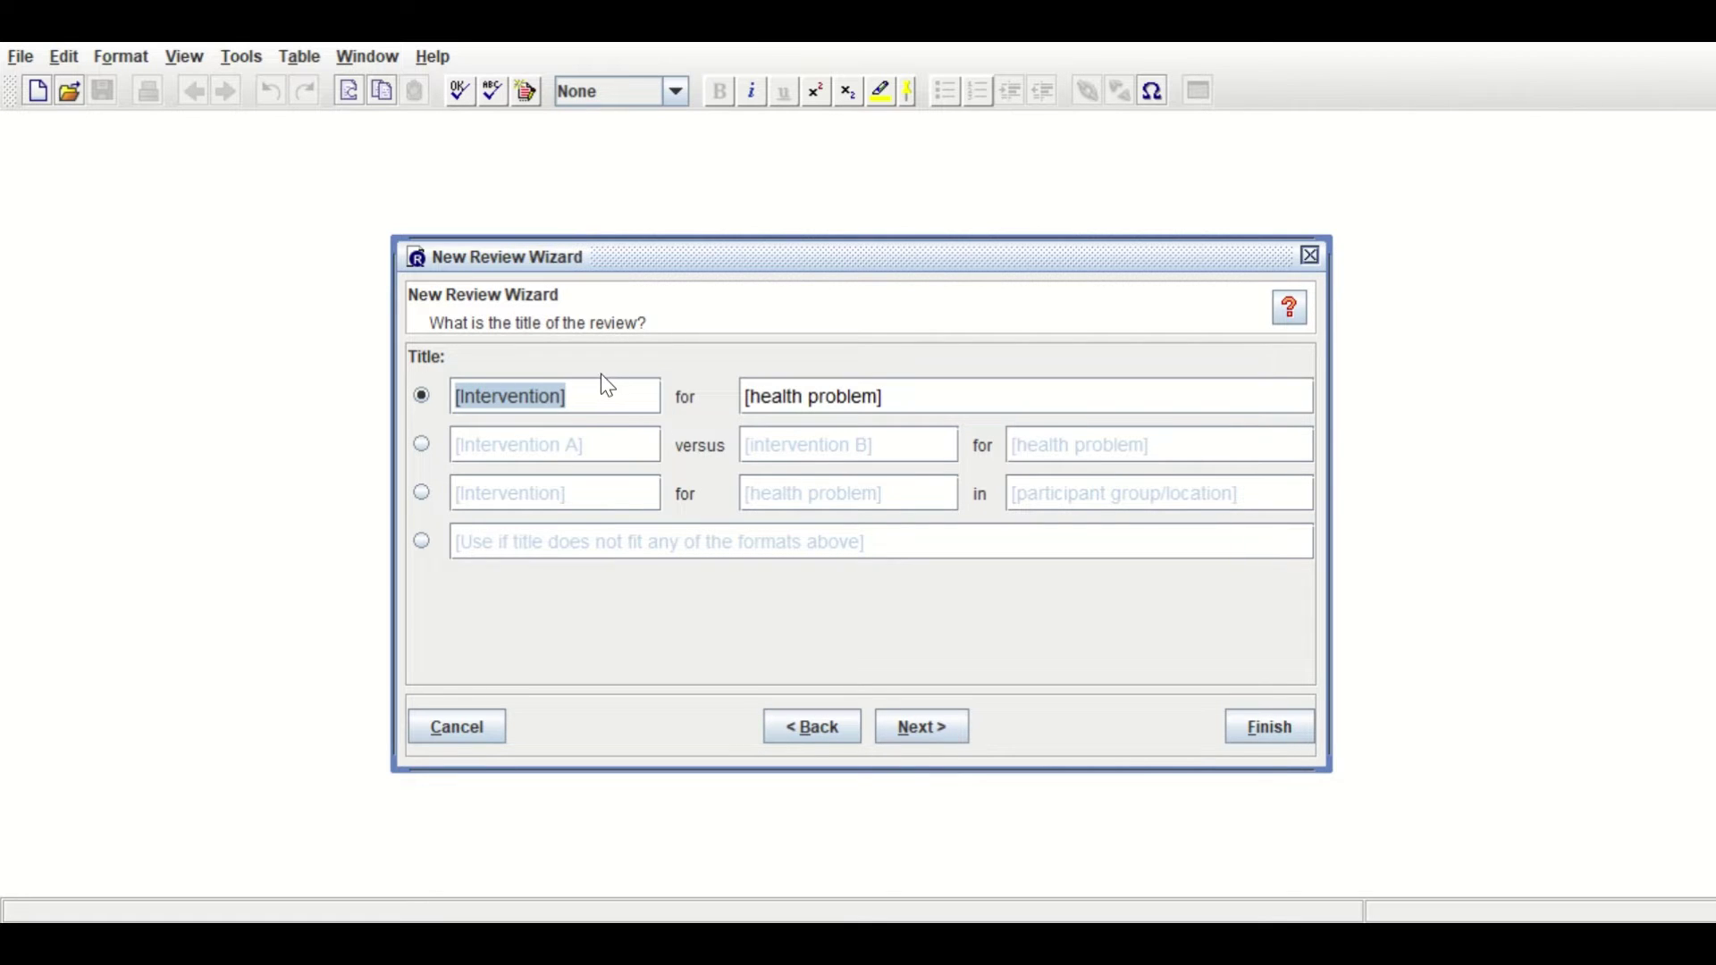
pyautogui.click(586, 395)
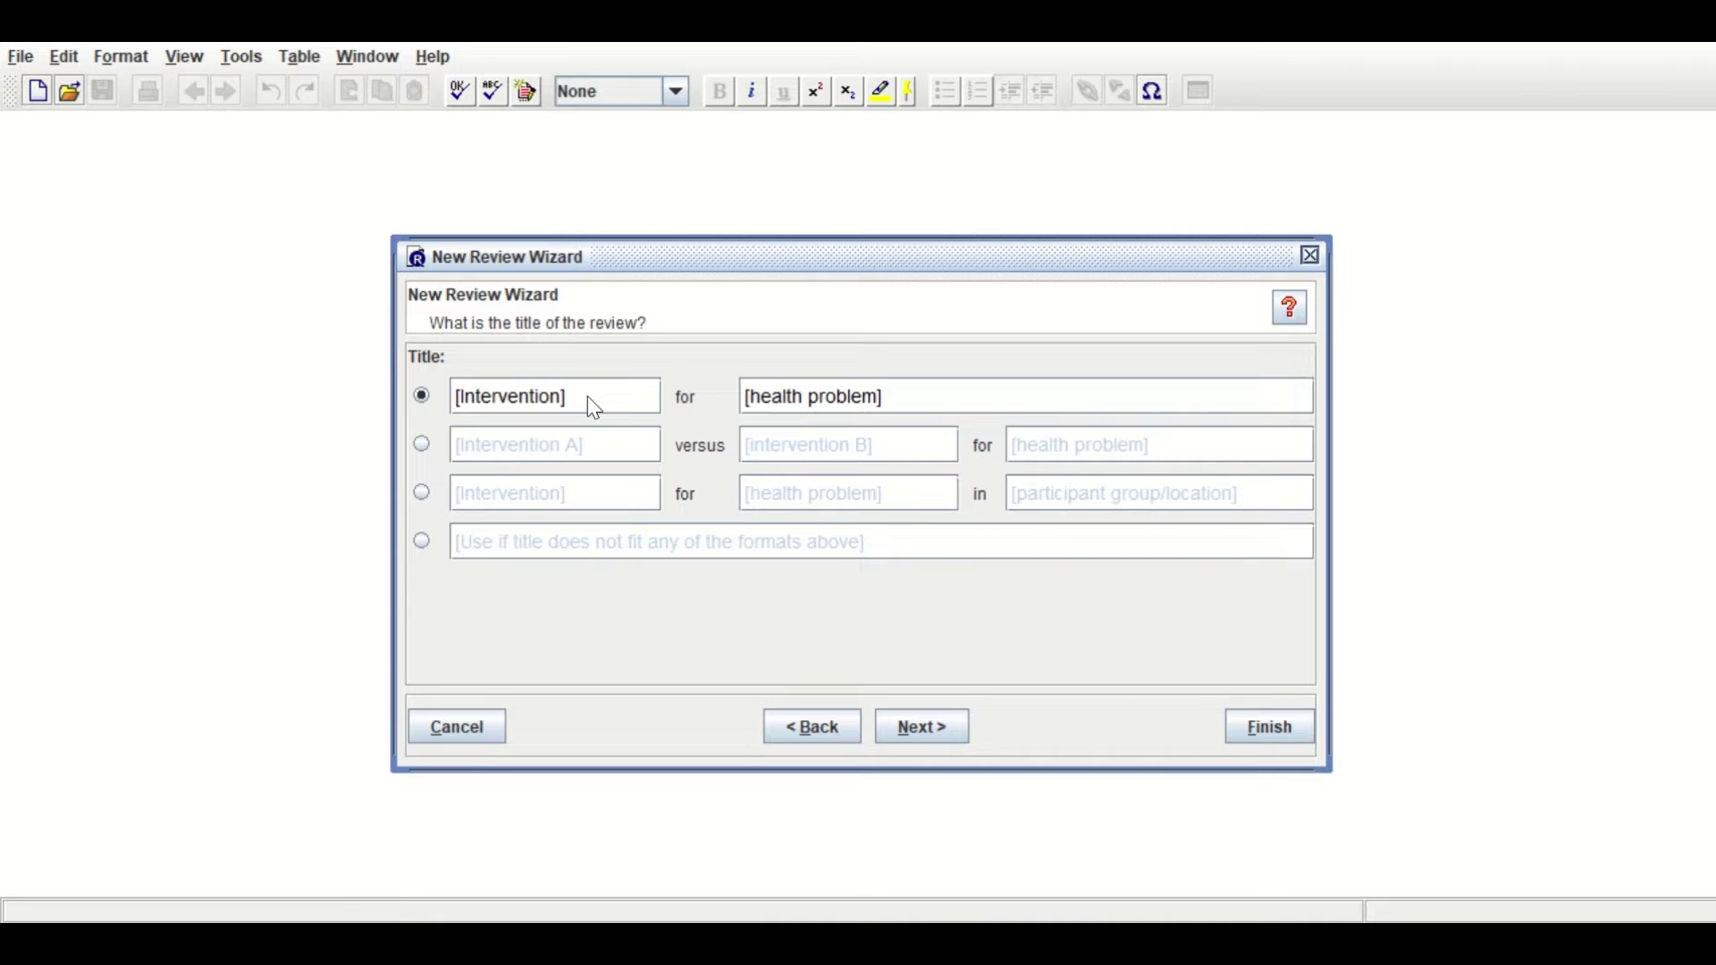
pyautogui.moveTo(587, 395); pyautogui.dragTo(368, 415)
pyautogui.write('MA')
pyautogui.press('Tab')
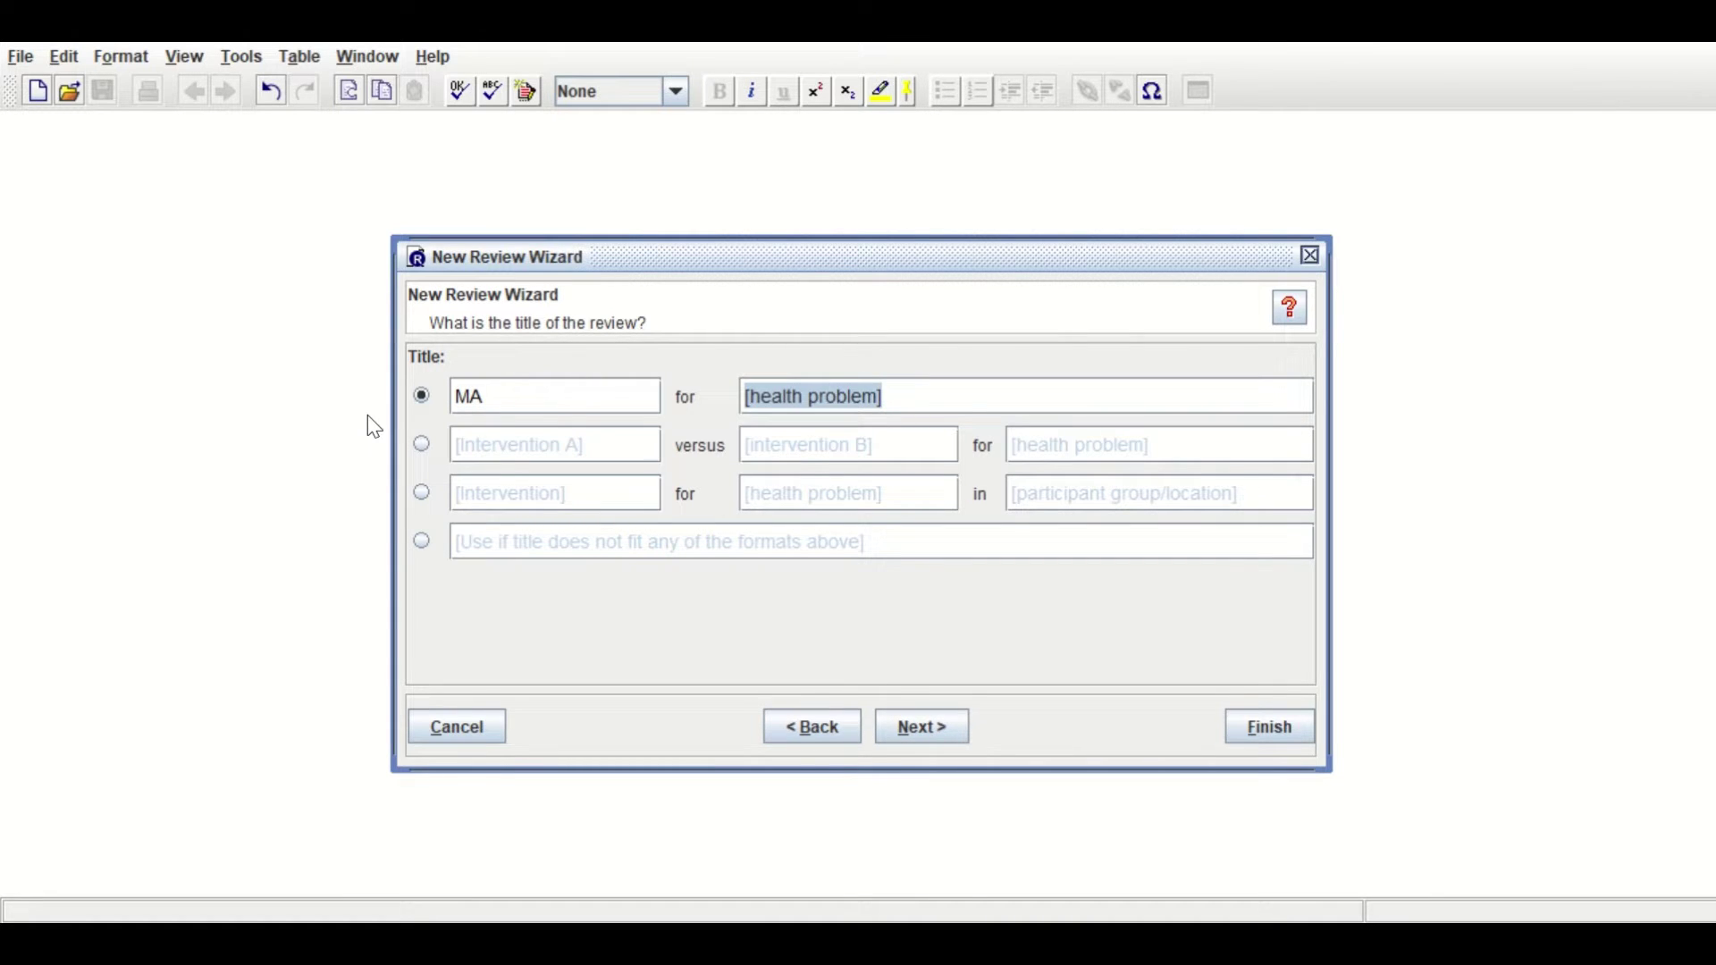
pyautogui.write('LC')
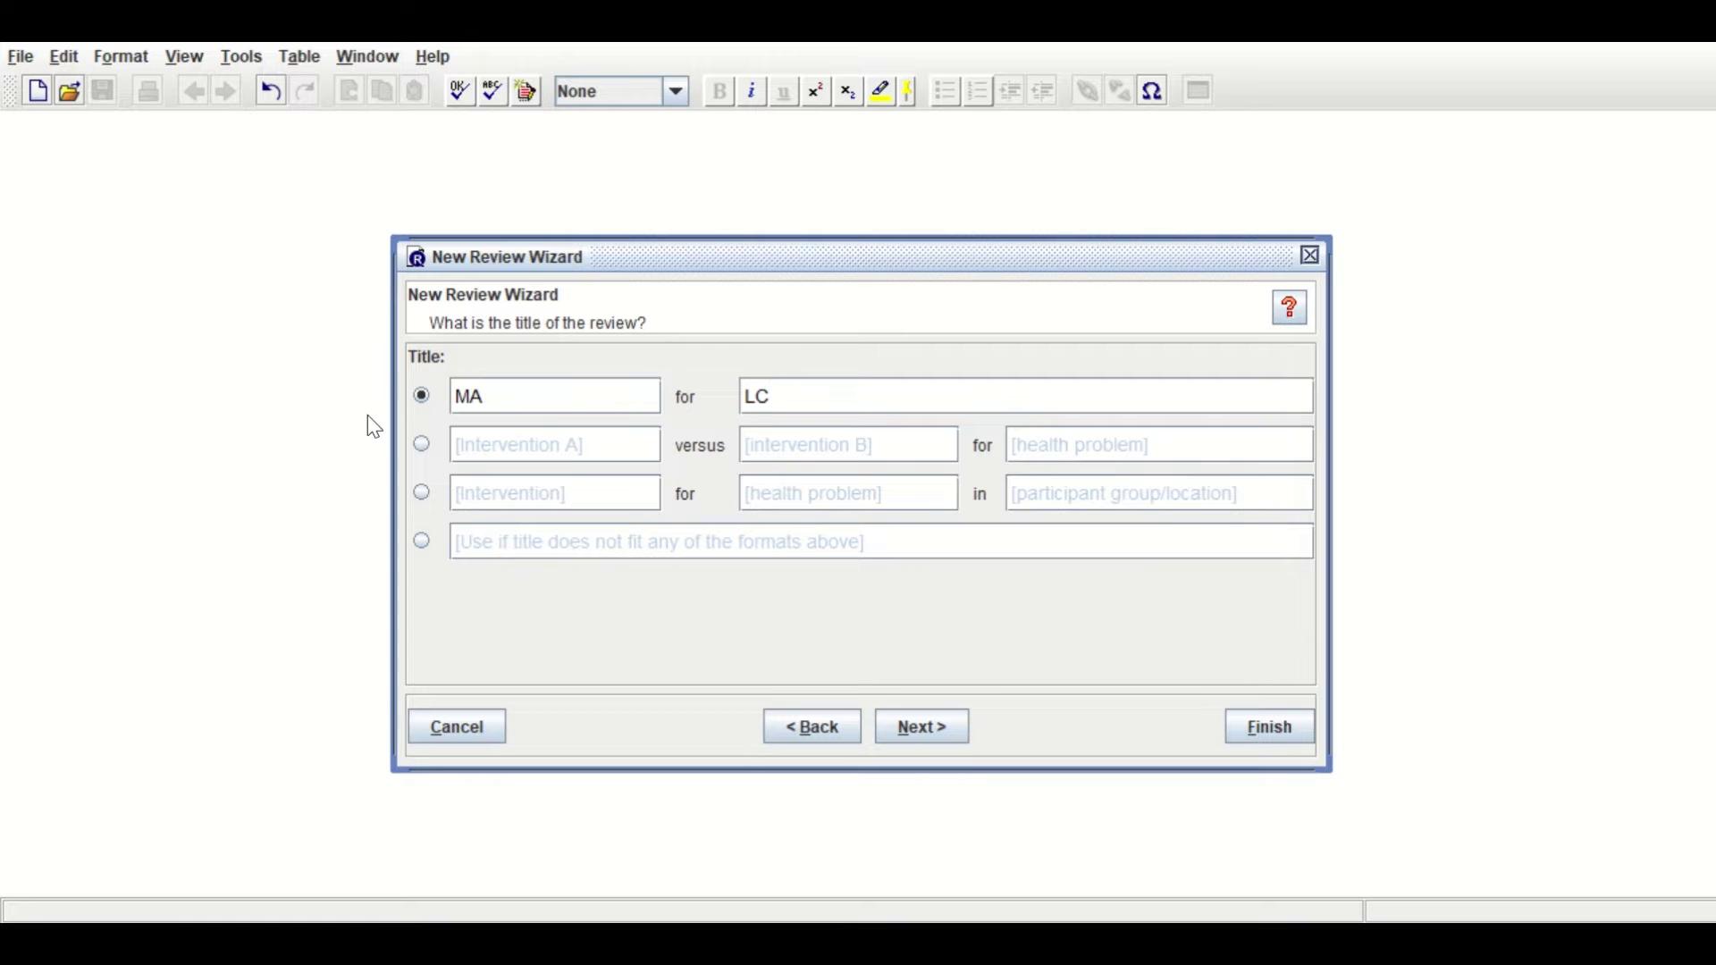
# Set the review's starting stage to Full review and create the review
pyautogui.click(938, 740)
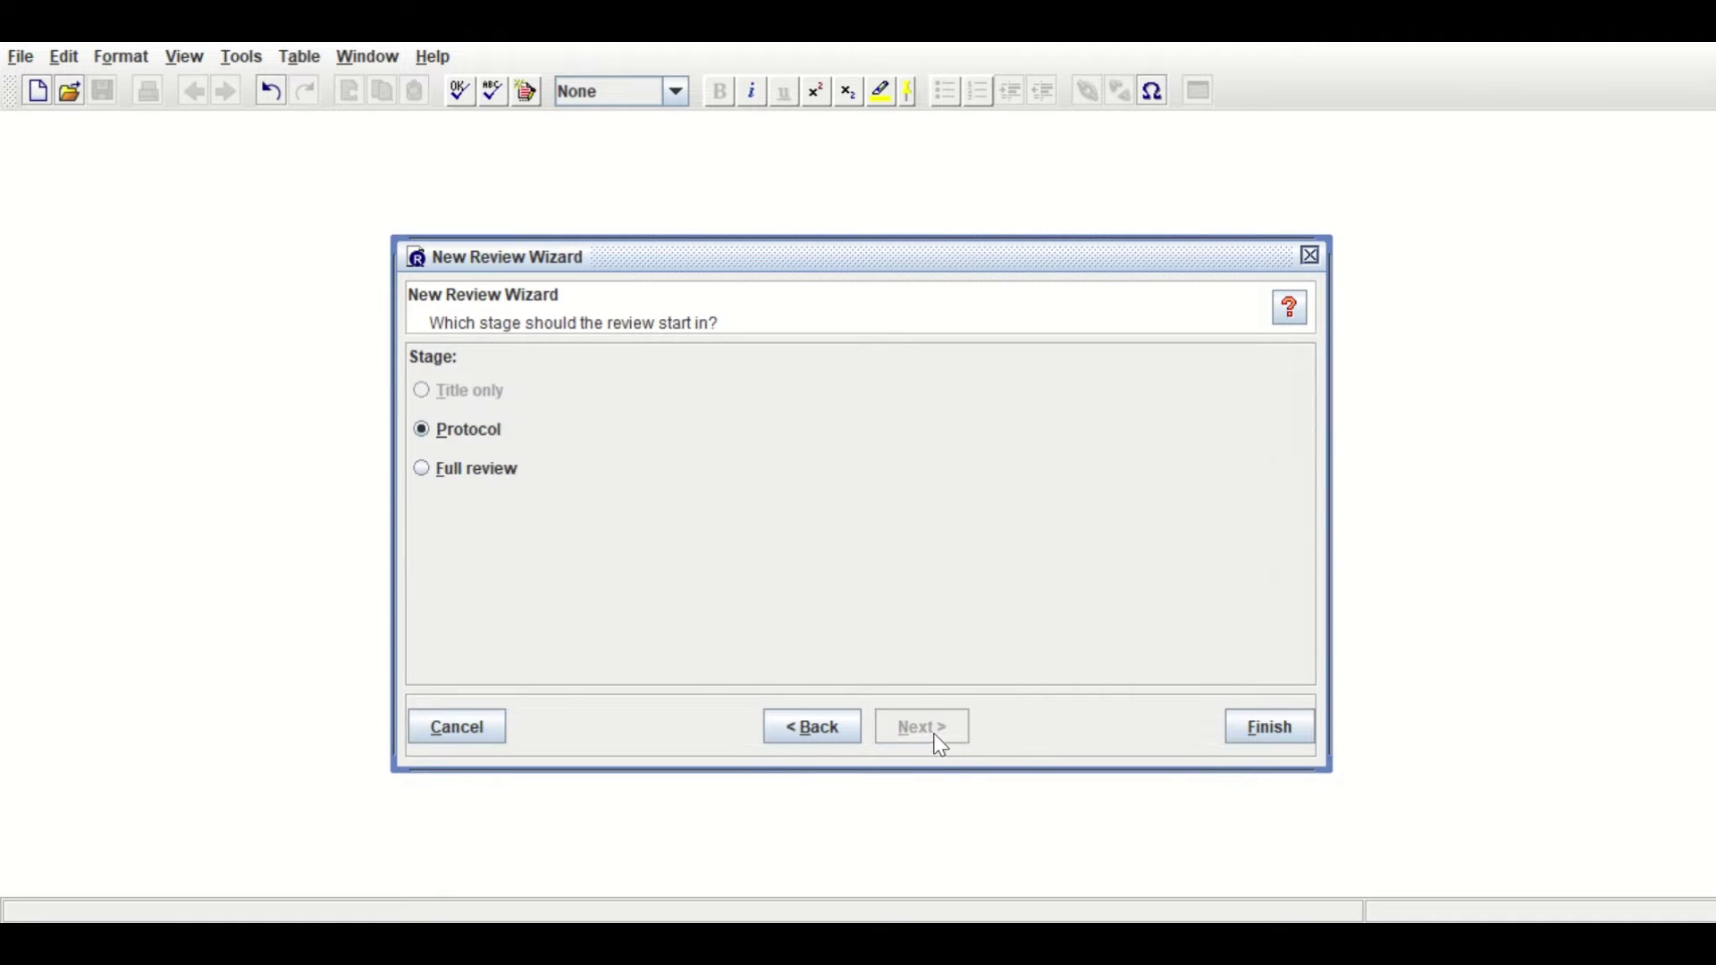
pyautogui.click(447, 469)
pyautogui.click(1270, 727)
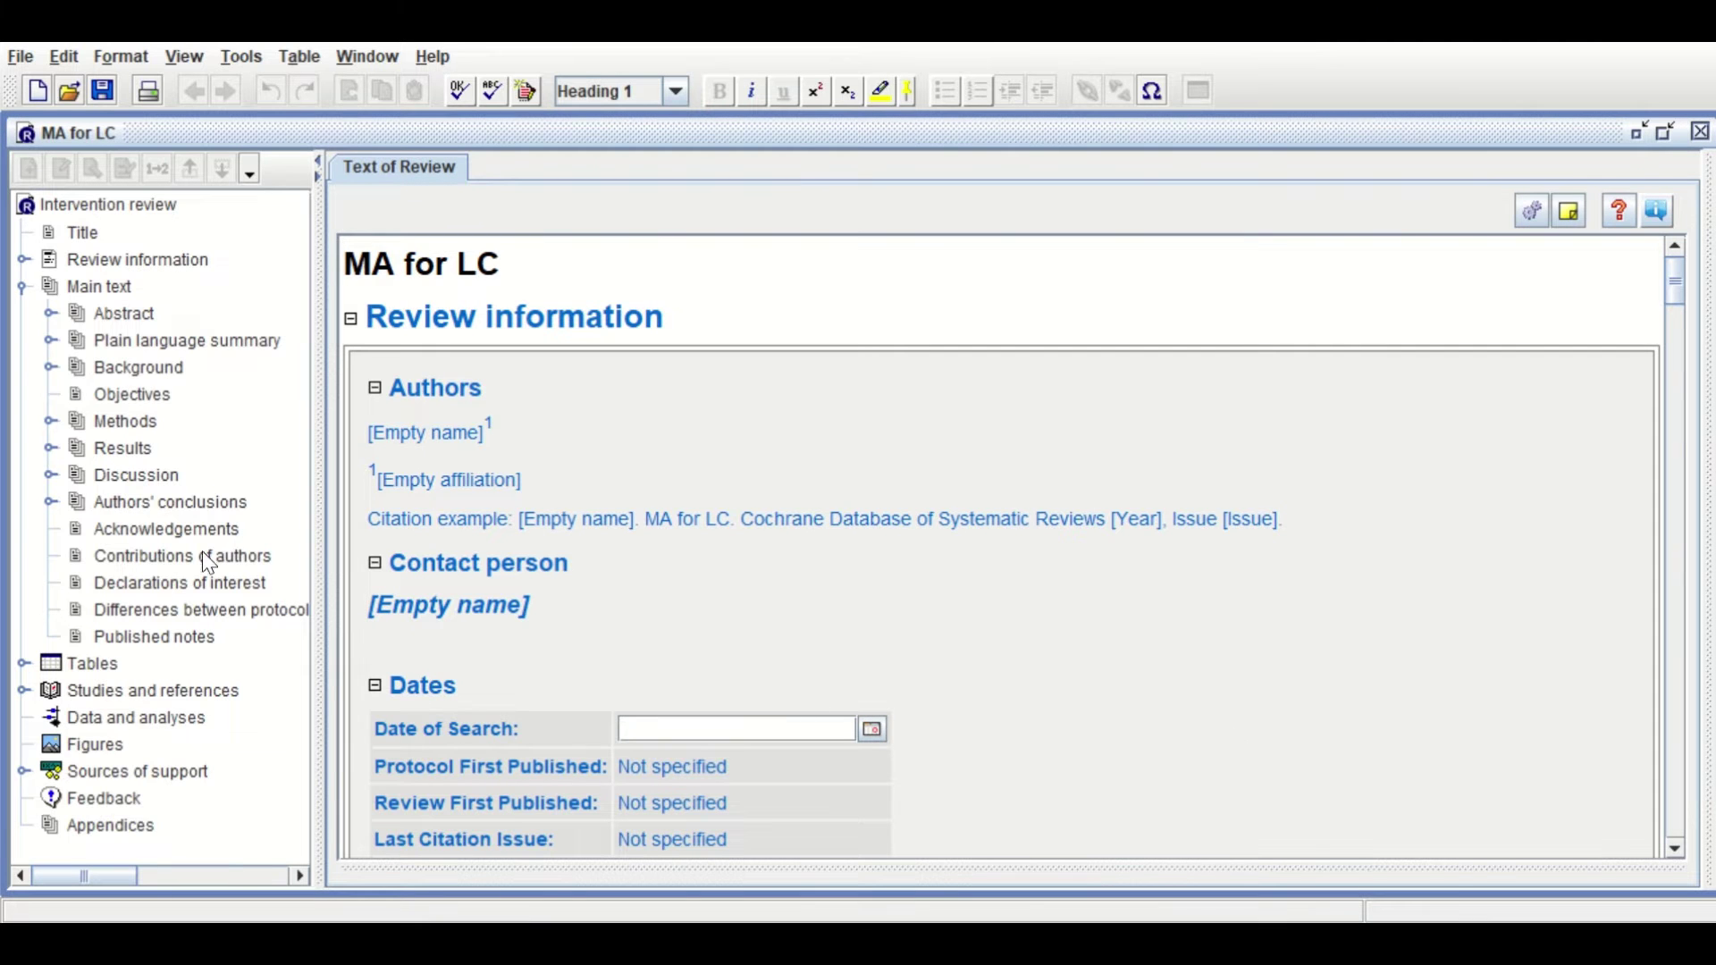
# Start adding a new study under References to studies, in the Included studies section
pyautogui.doubleClick(98, 697)
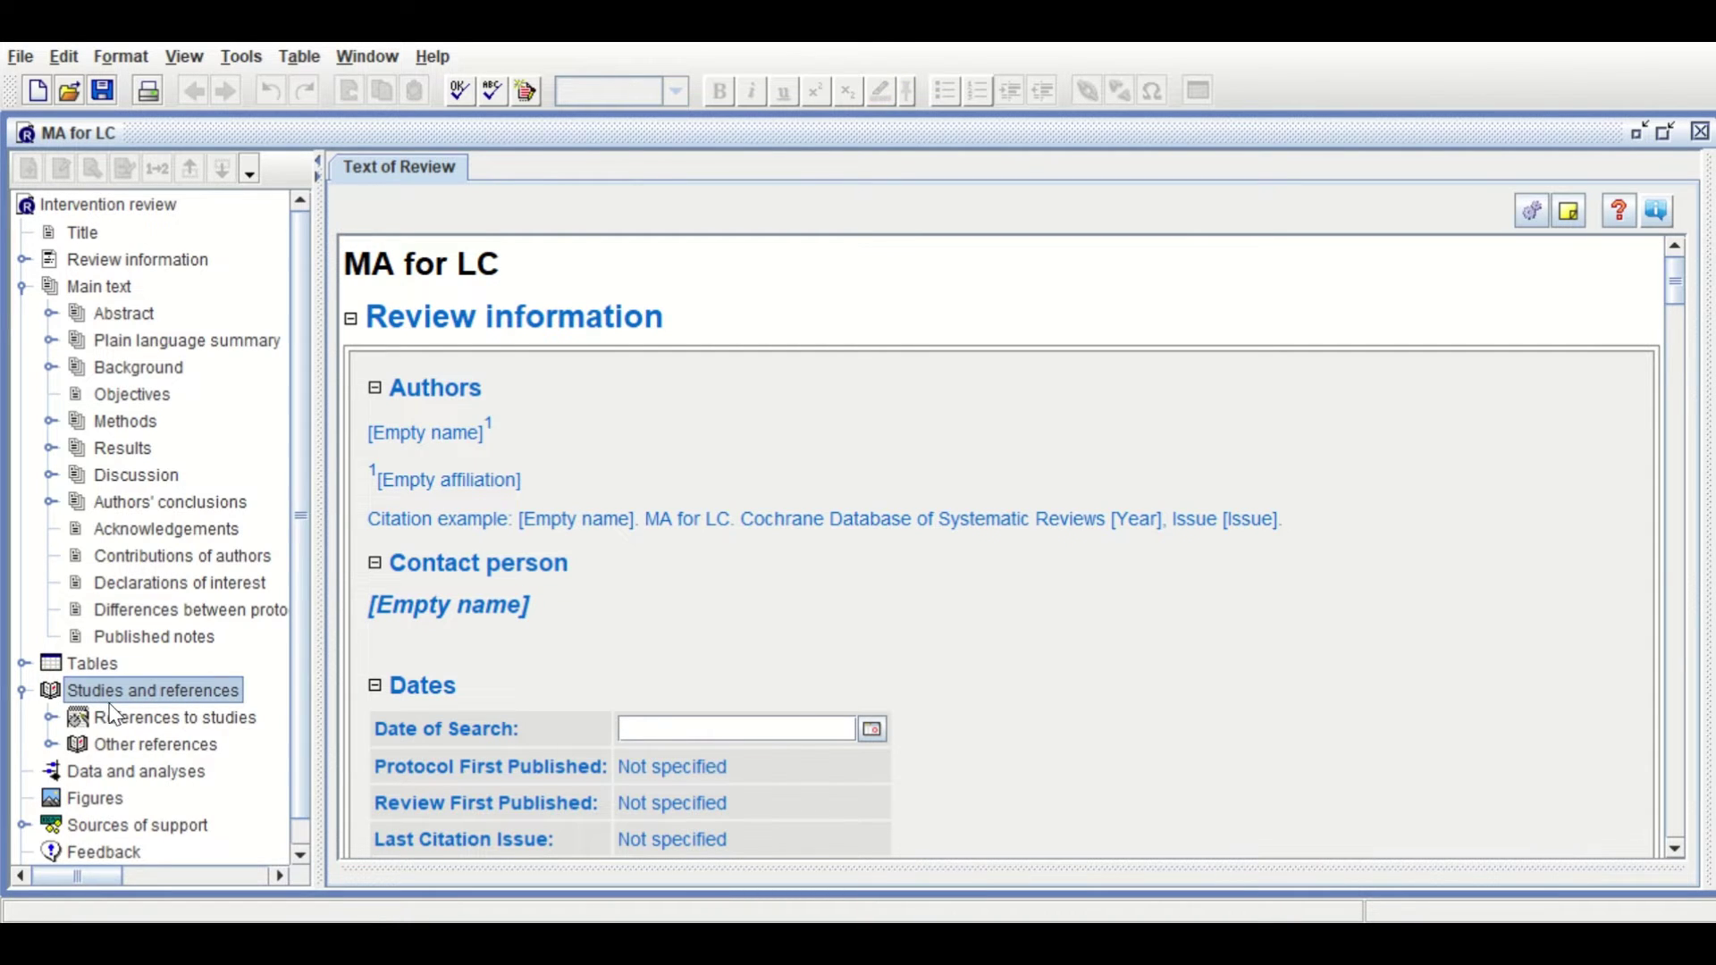
pyautogui.click(125, 724)
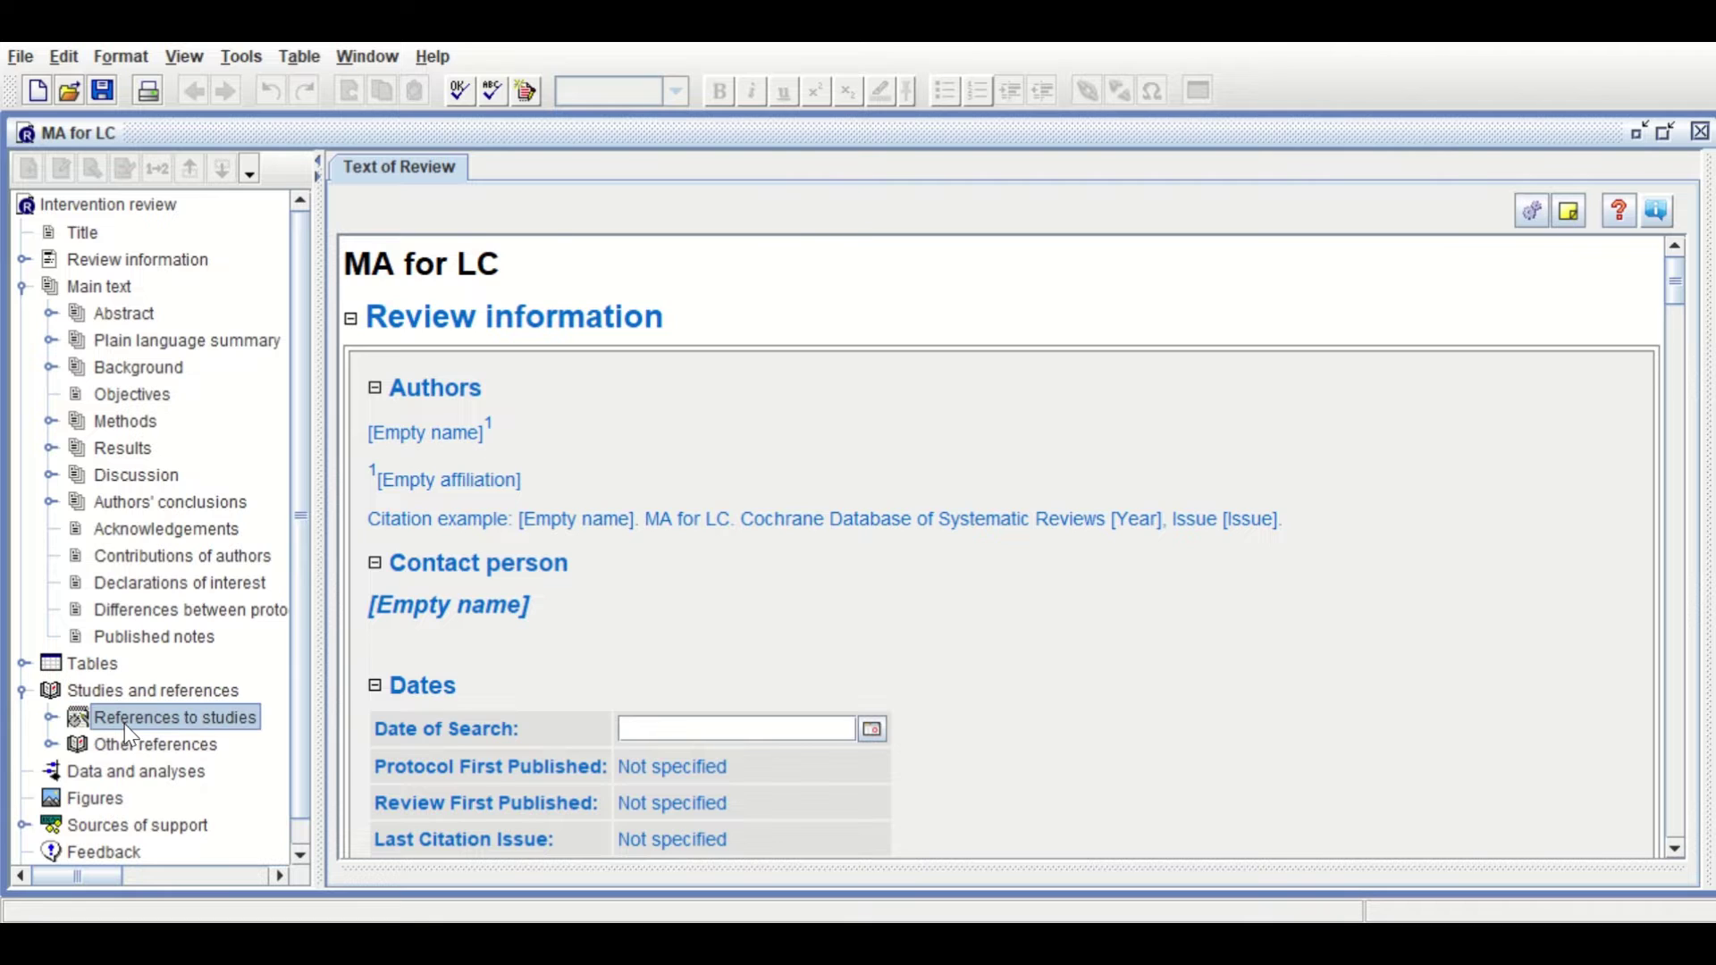
pyautogui.rightClick(175, 723)
pyautogui.click(213, 741)
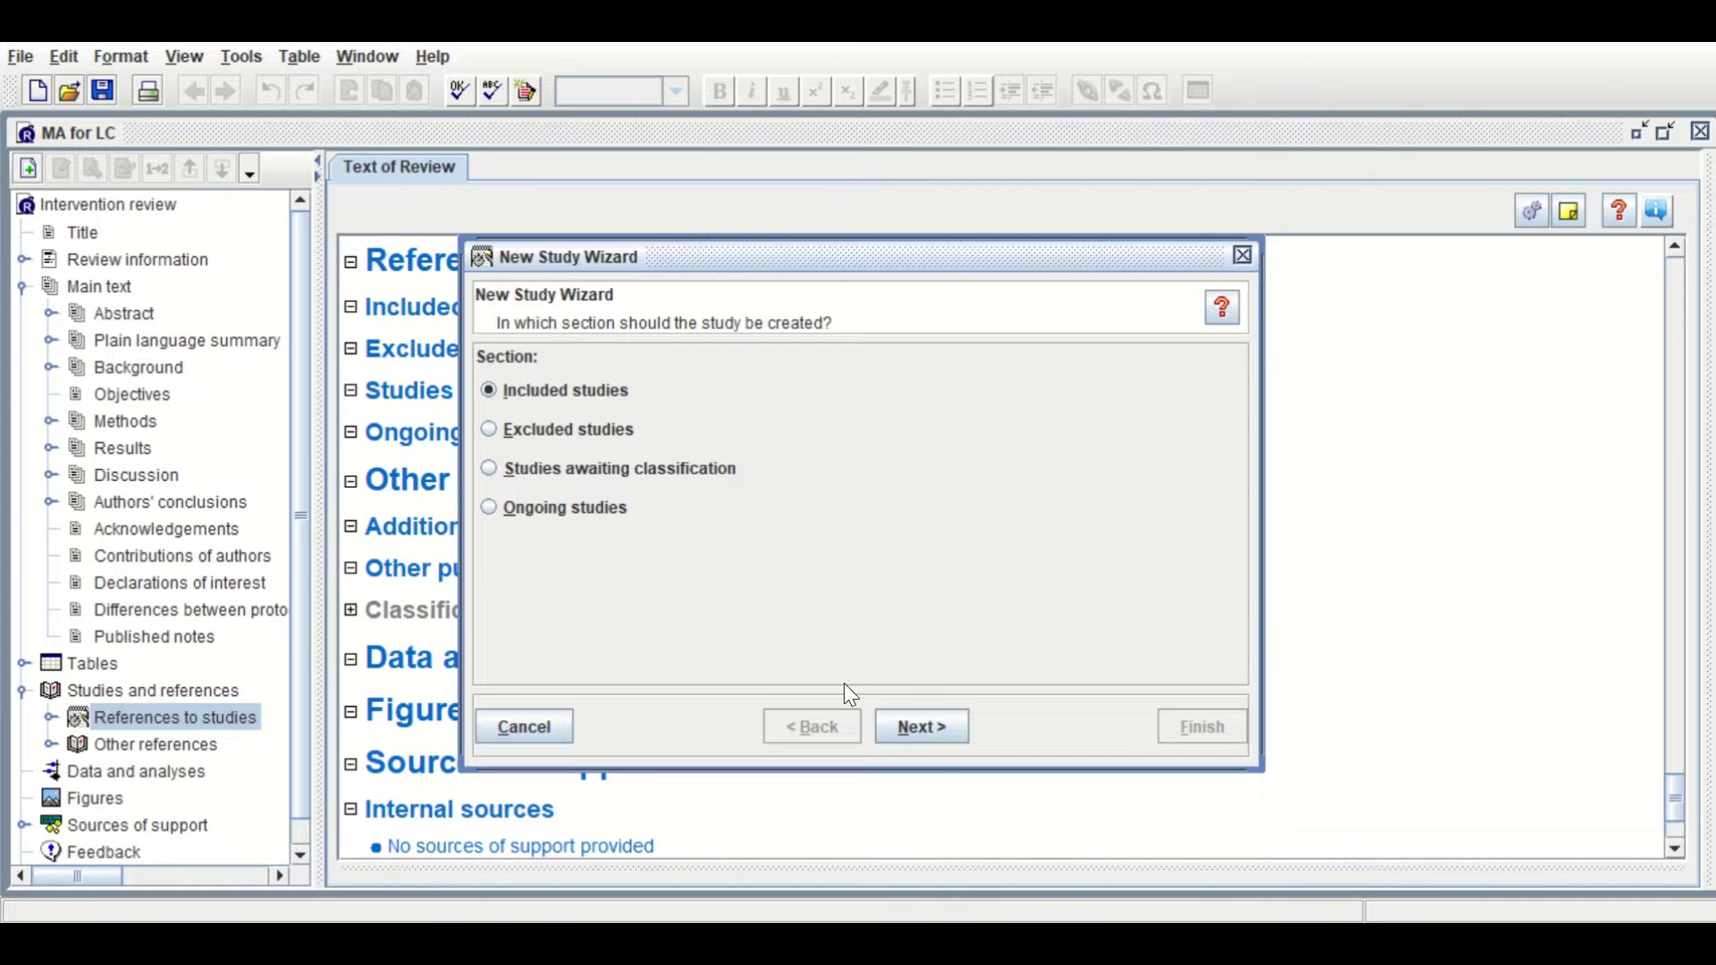
pyautogui.click(920, 727)
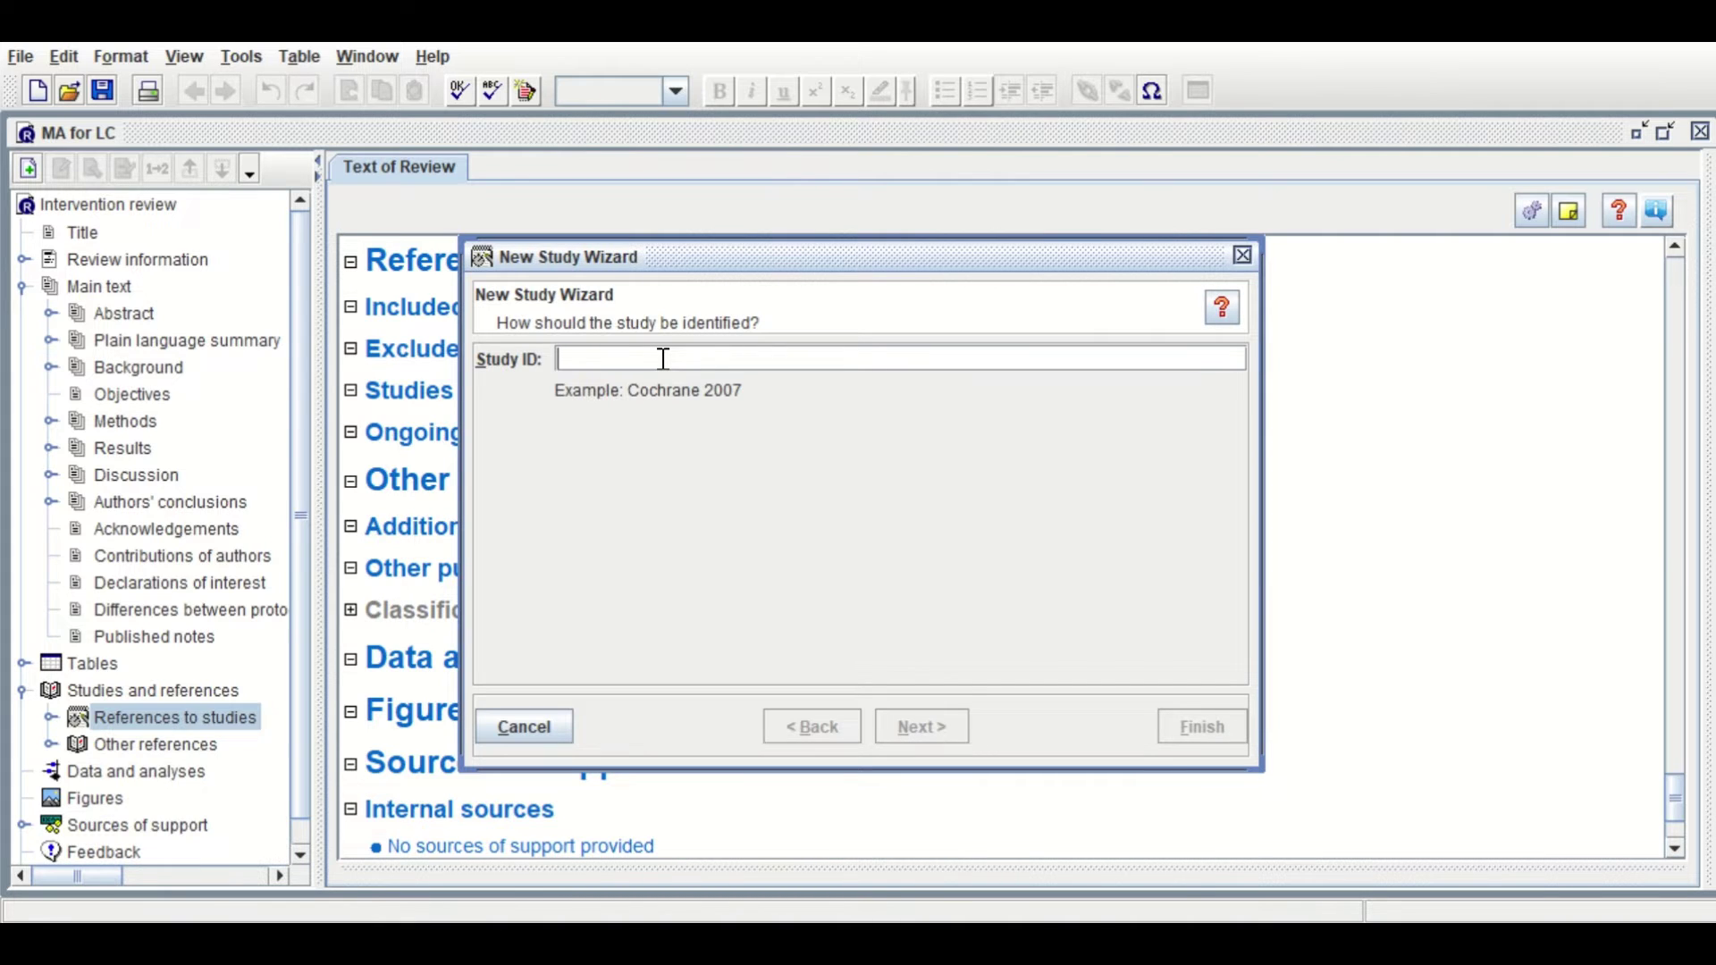
# Add the study with ID "Study 2013" and year 2013, choosing to add another study in the same section
pyautogui.write('Study')
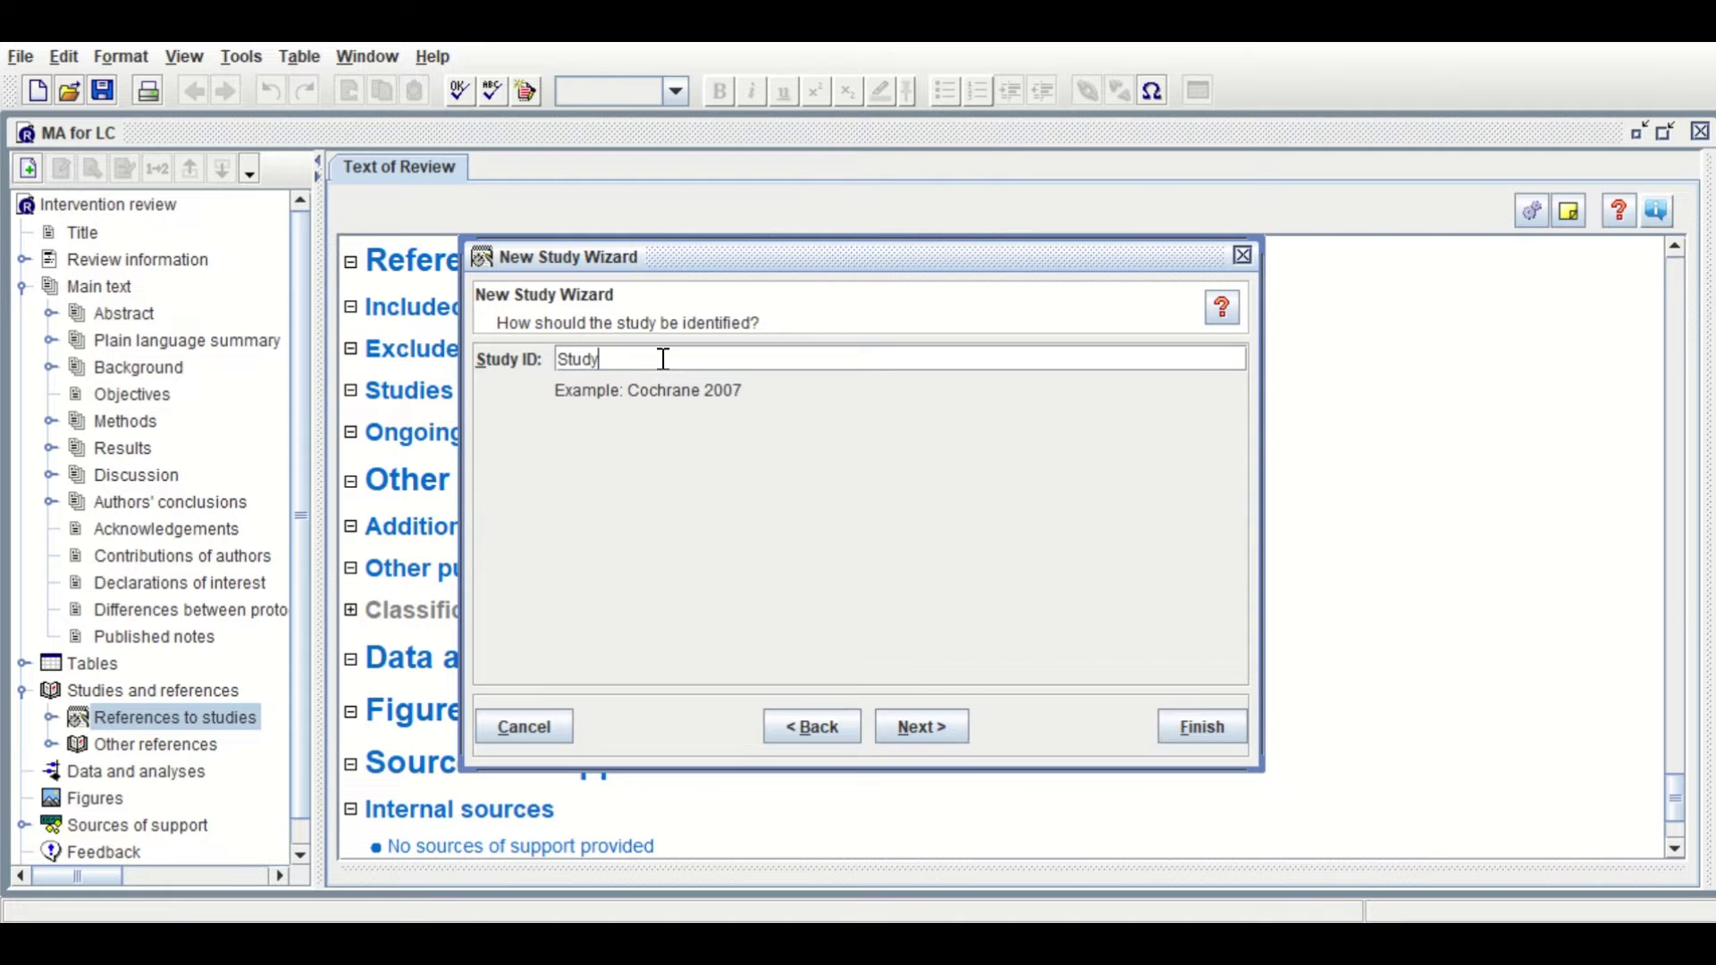
pyautogui.write(' 2013')
pyautogui.click(921, 722)
pyautogui.click(926, 735)
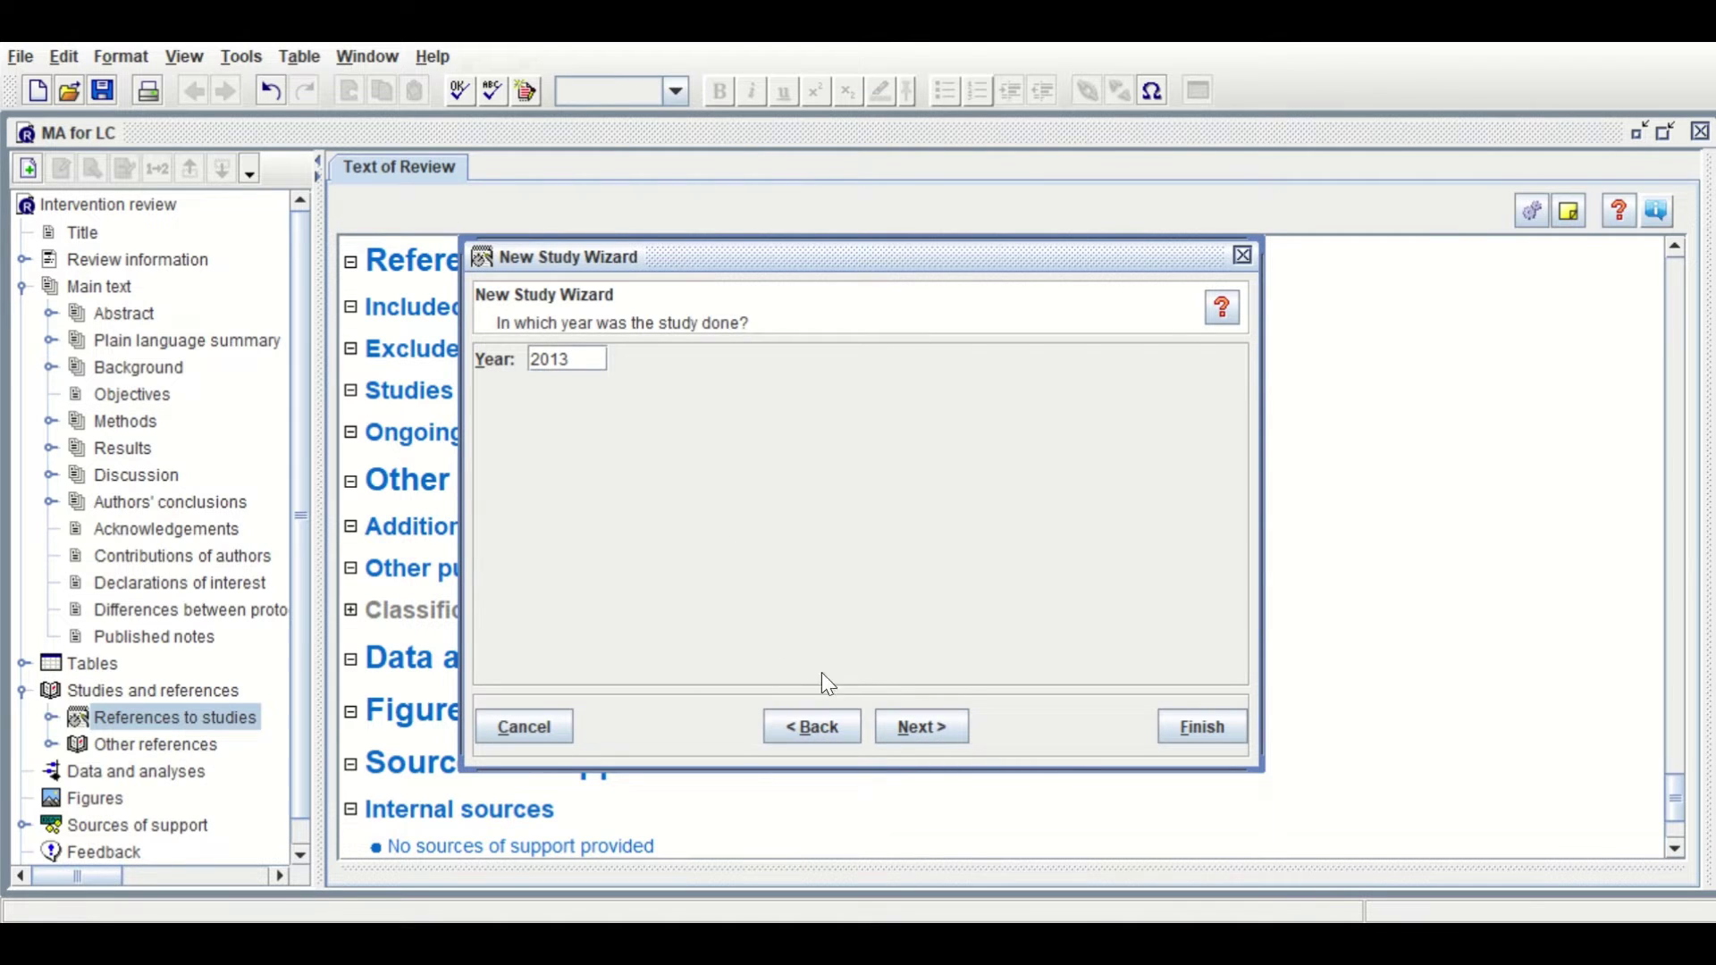
pyautogui.click(896, 724)
pyautogui.click(910, 733)
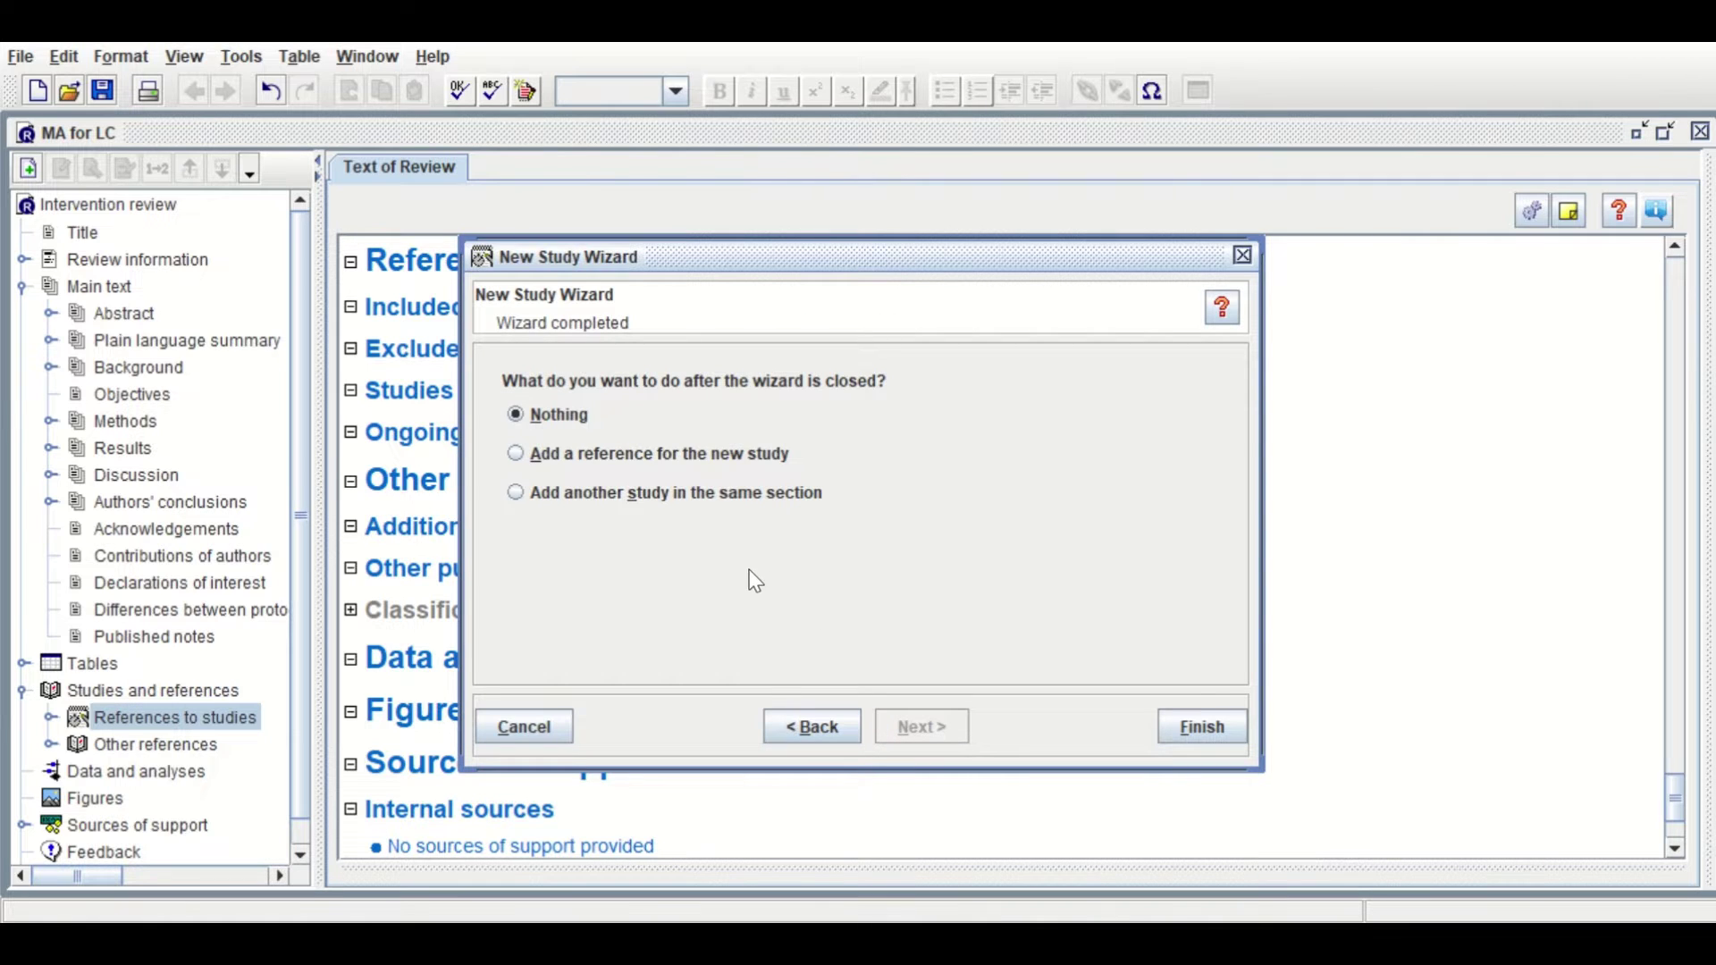
pyautogui.click(609, 495)
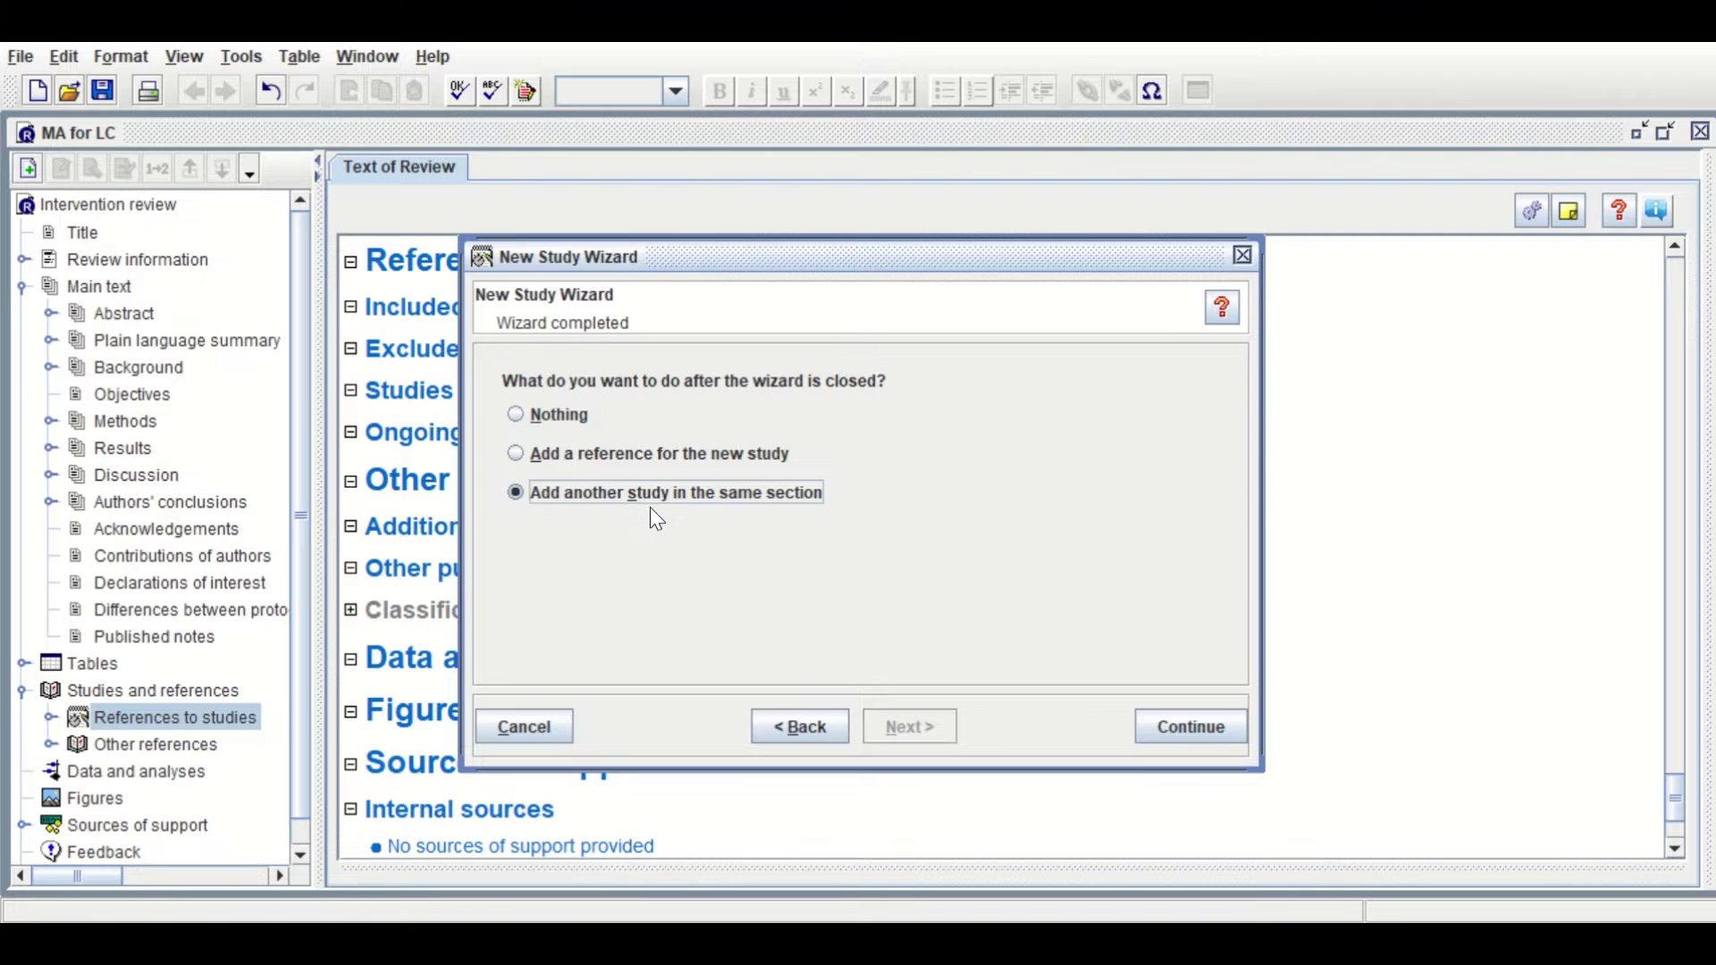
pyautogui.click(1177, 734)
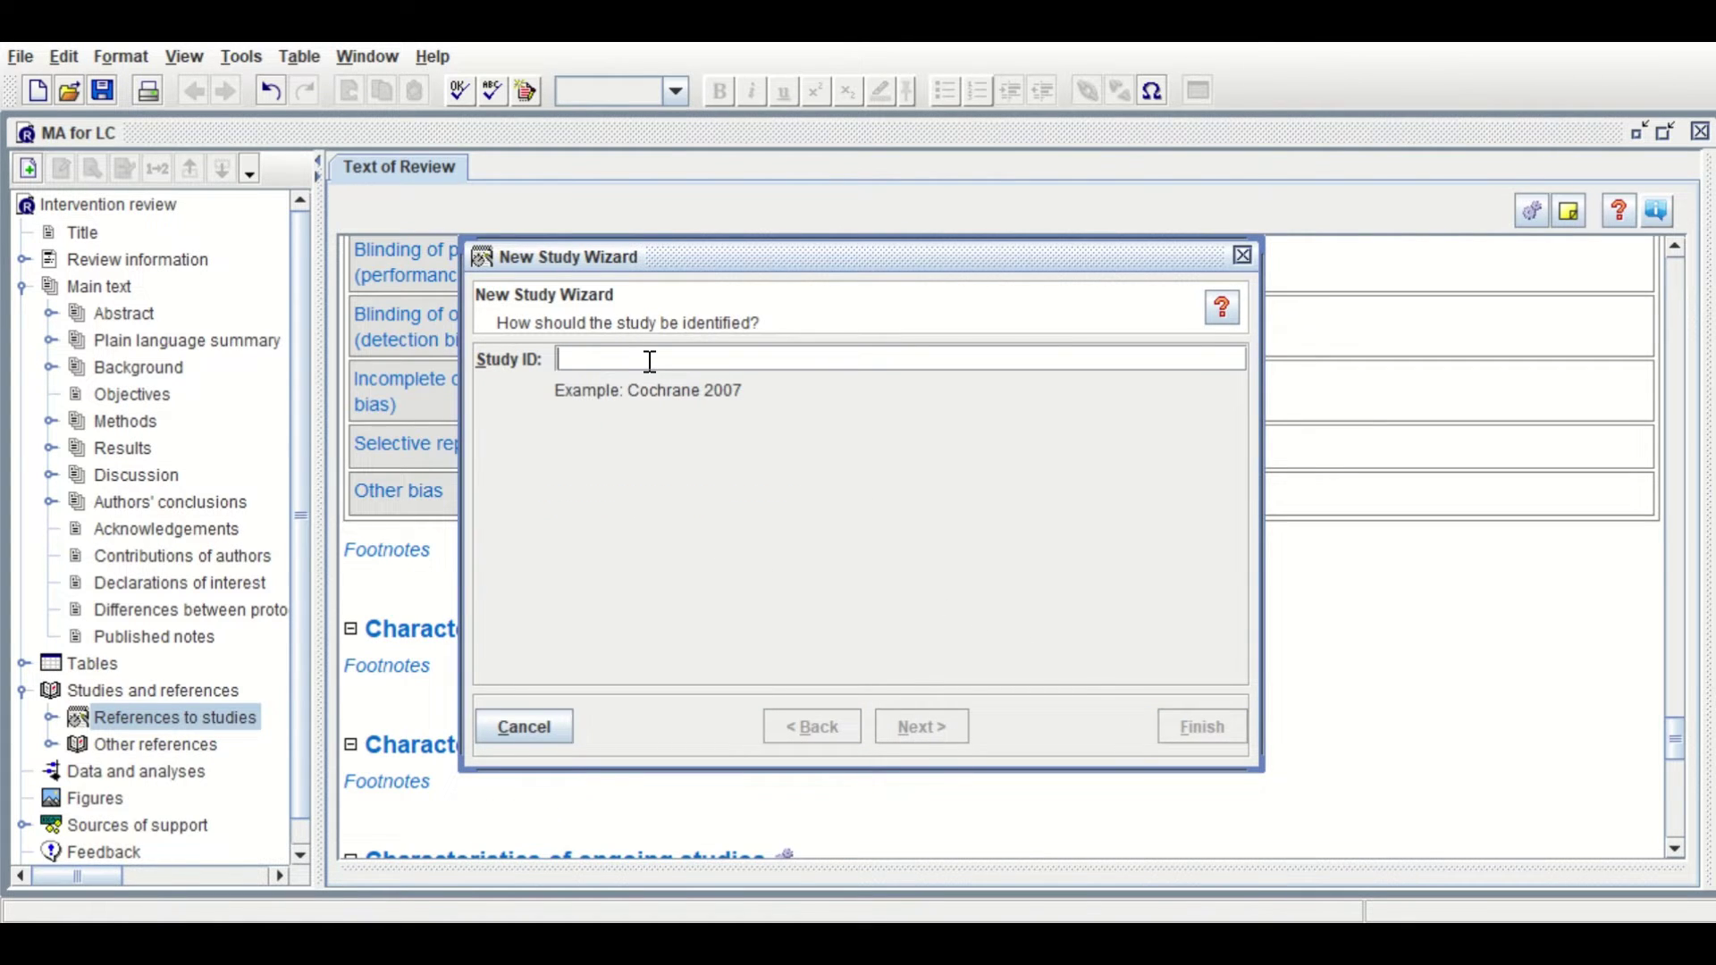
# Add the included study "Study 2014" with year 2014, and continue with another study in the same section
pyautogui.write('Study 2014')
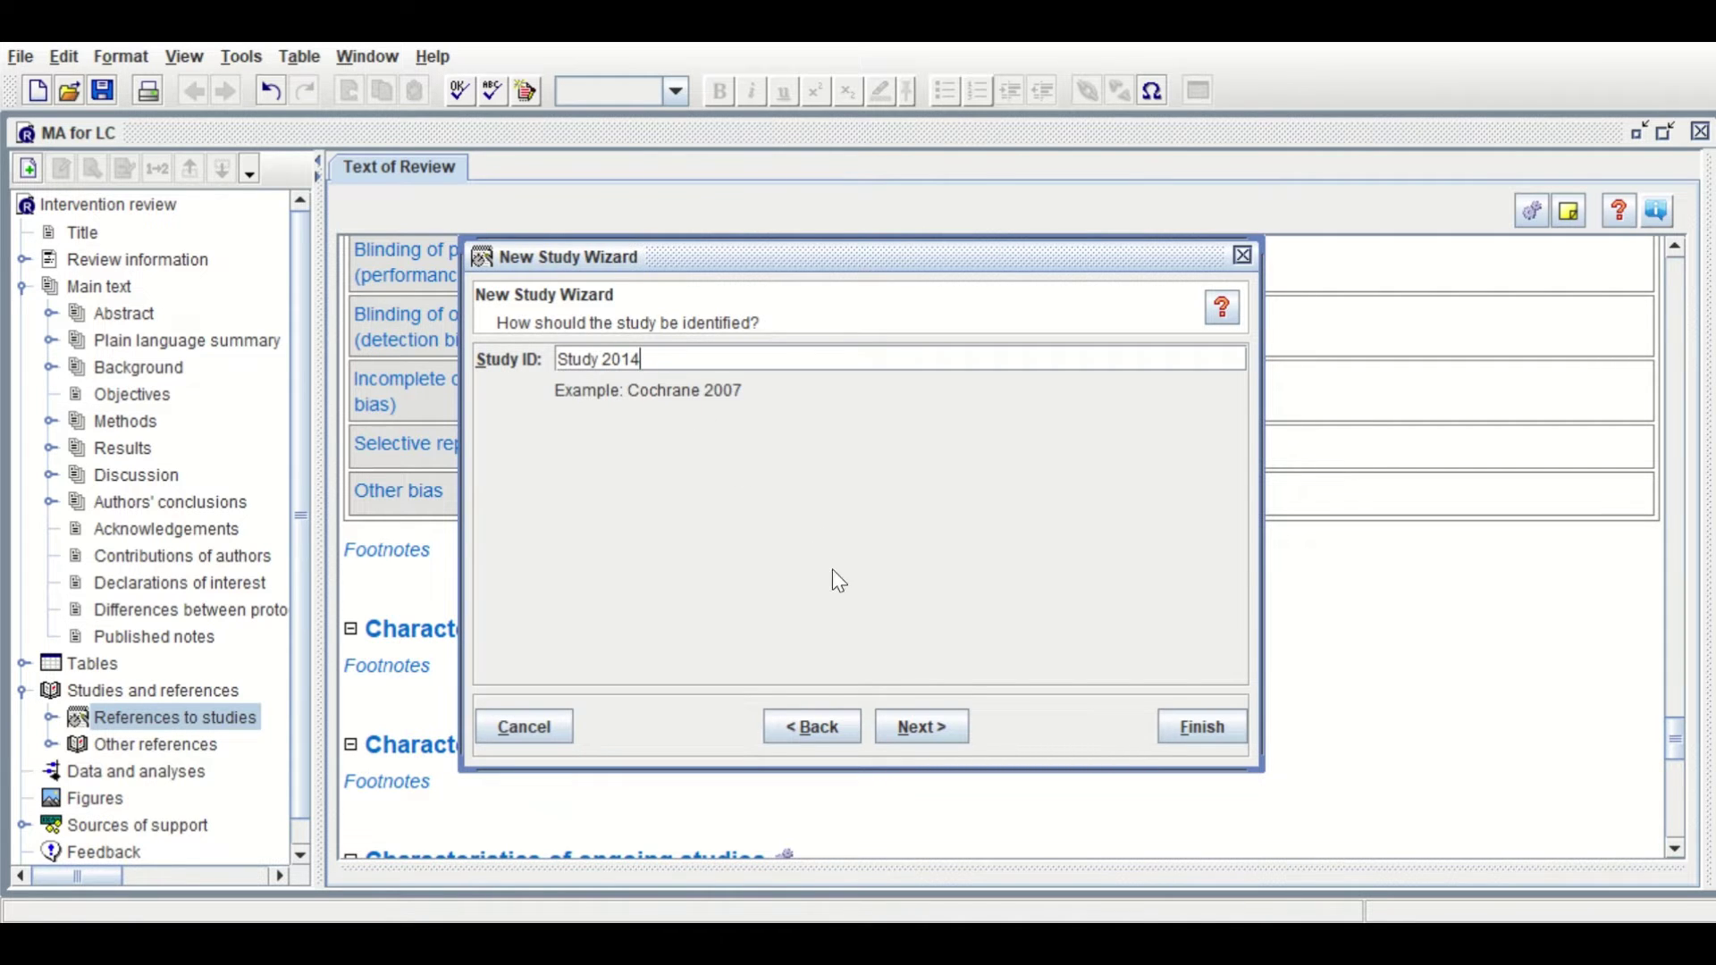
pyautogui.click(930, 732)
pyautogui.click(931, 731)
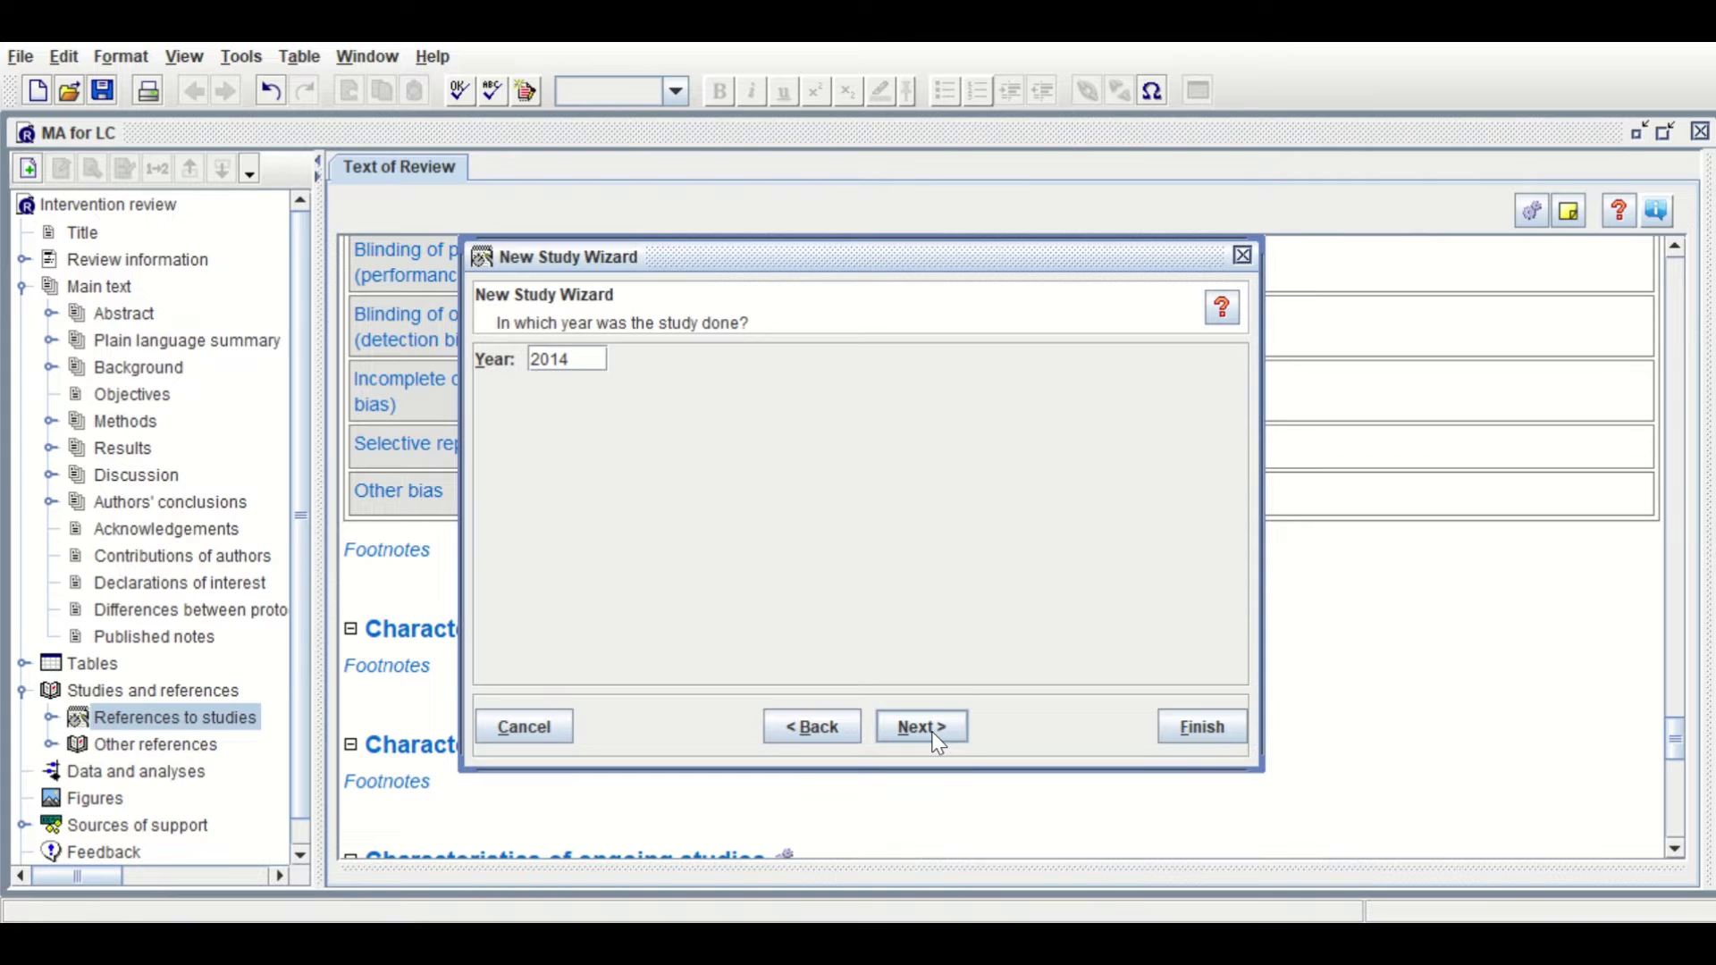
pyautogui.click(931, 731)
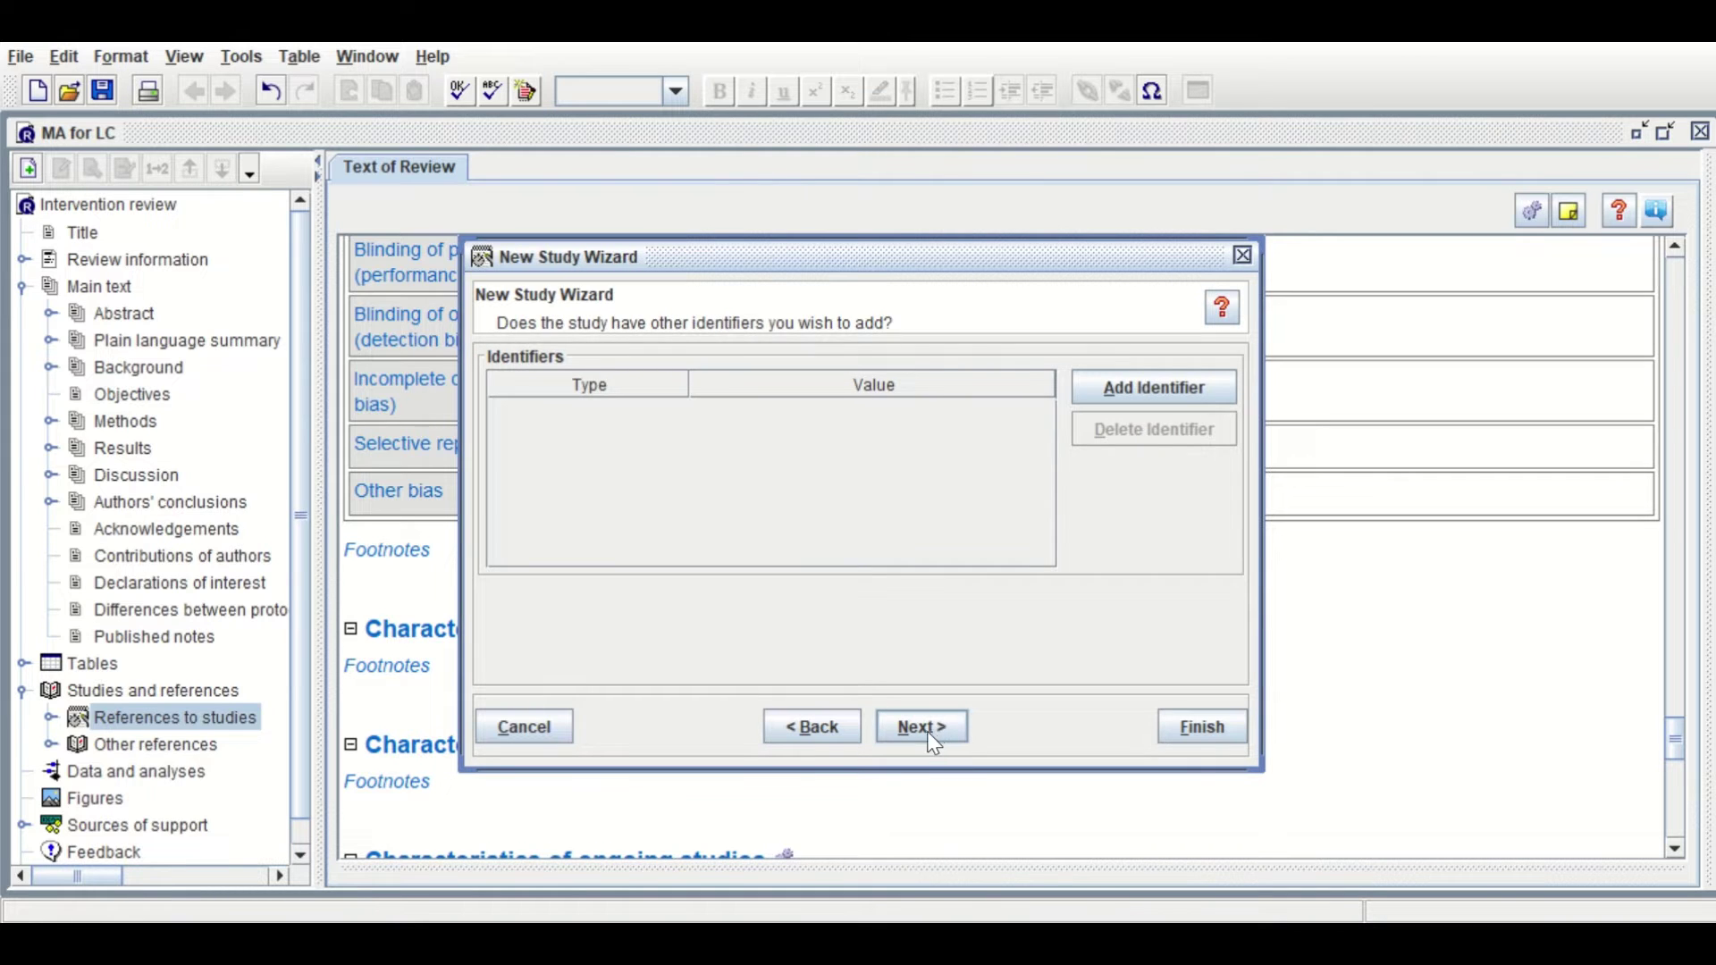
pyautogui.click(928, 731)
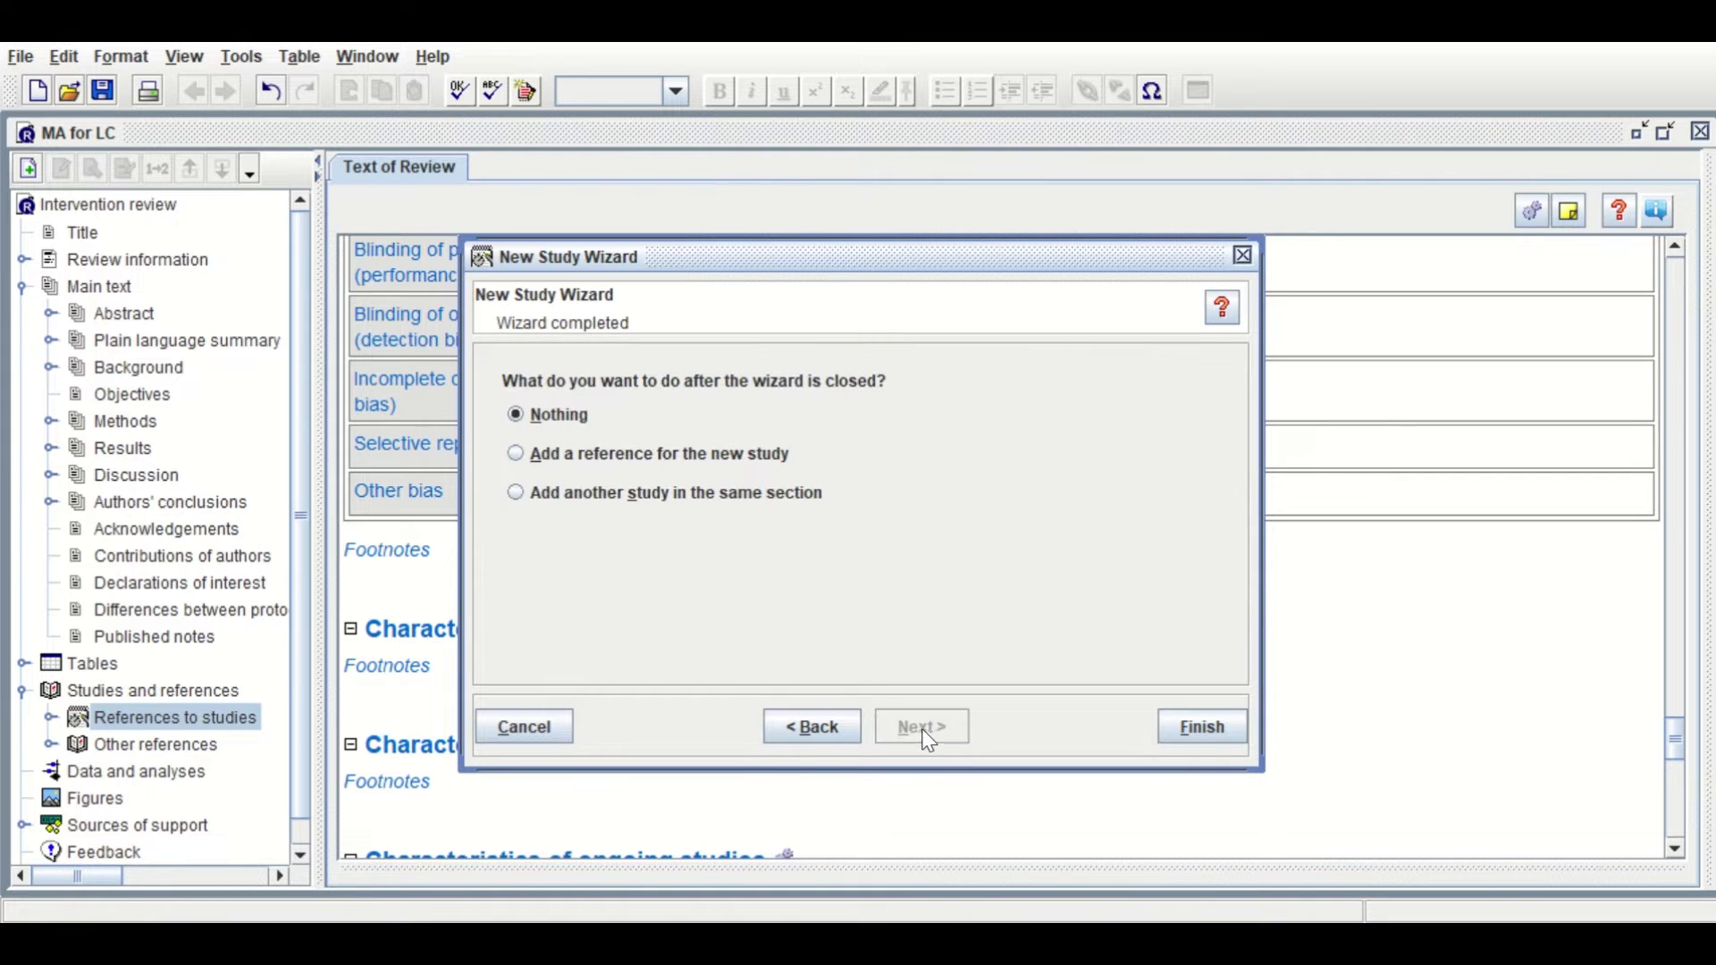
pyautogui.click(660, 497)
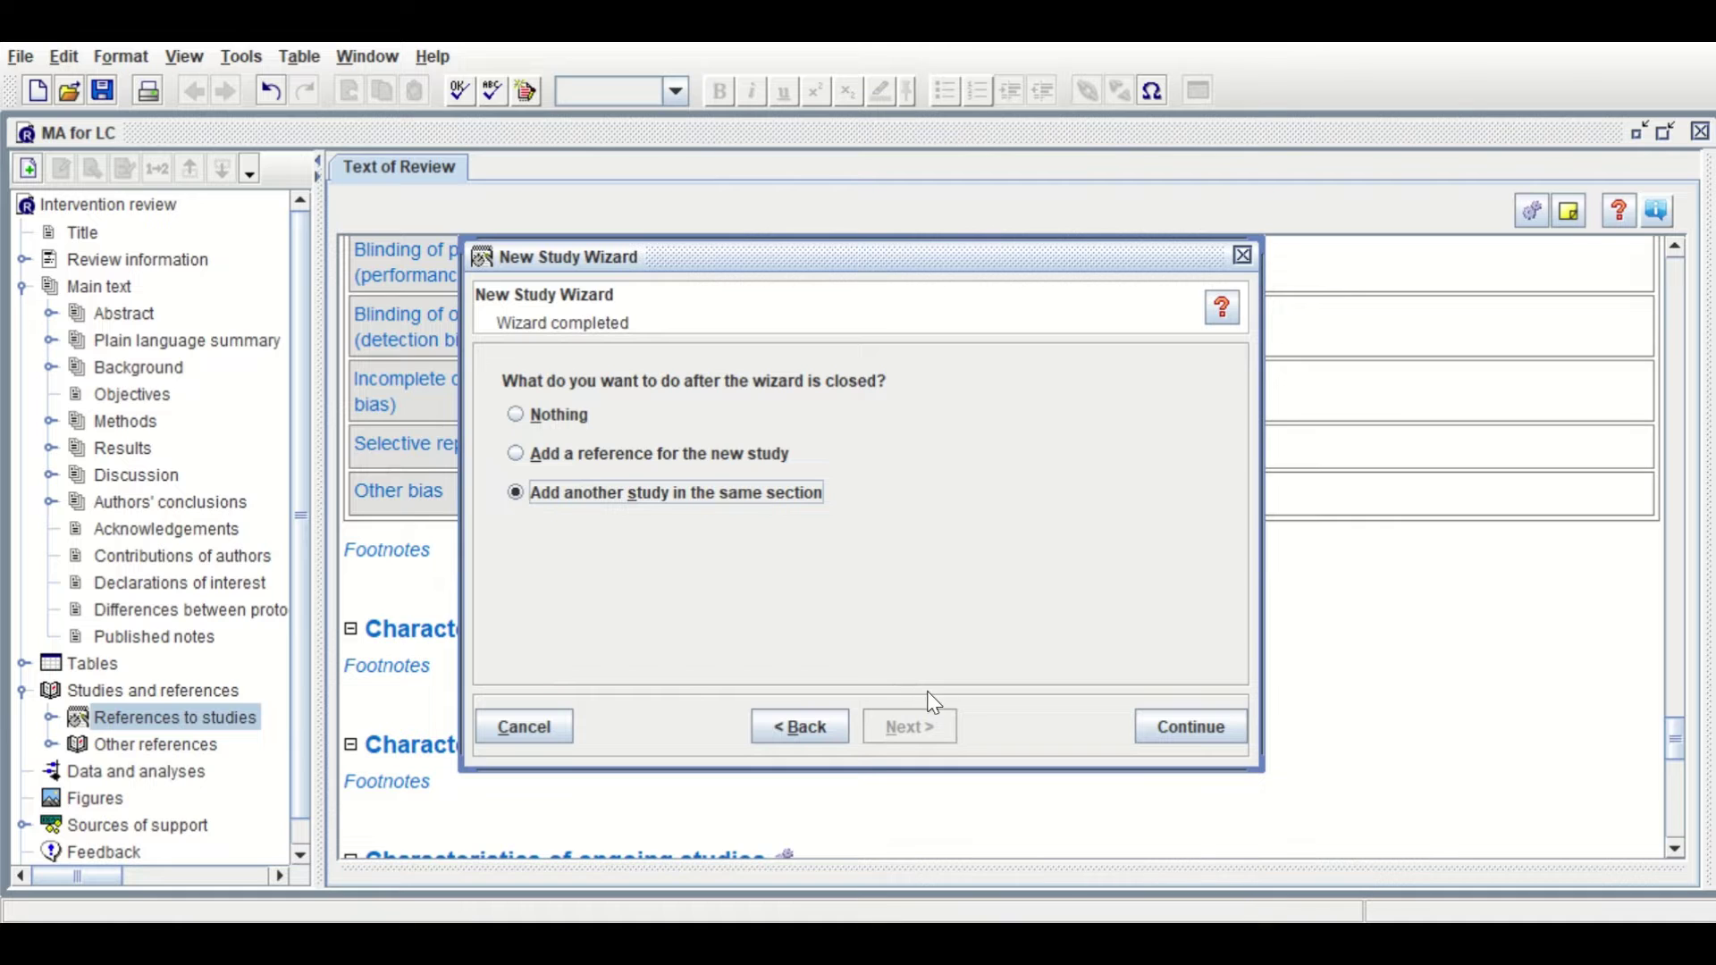
pyautogui.click(1189, 745)
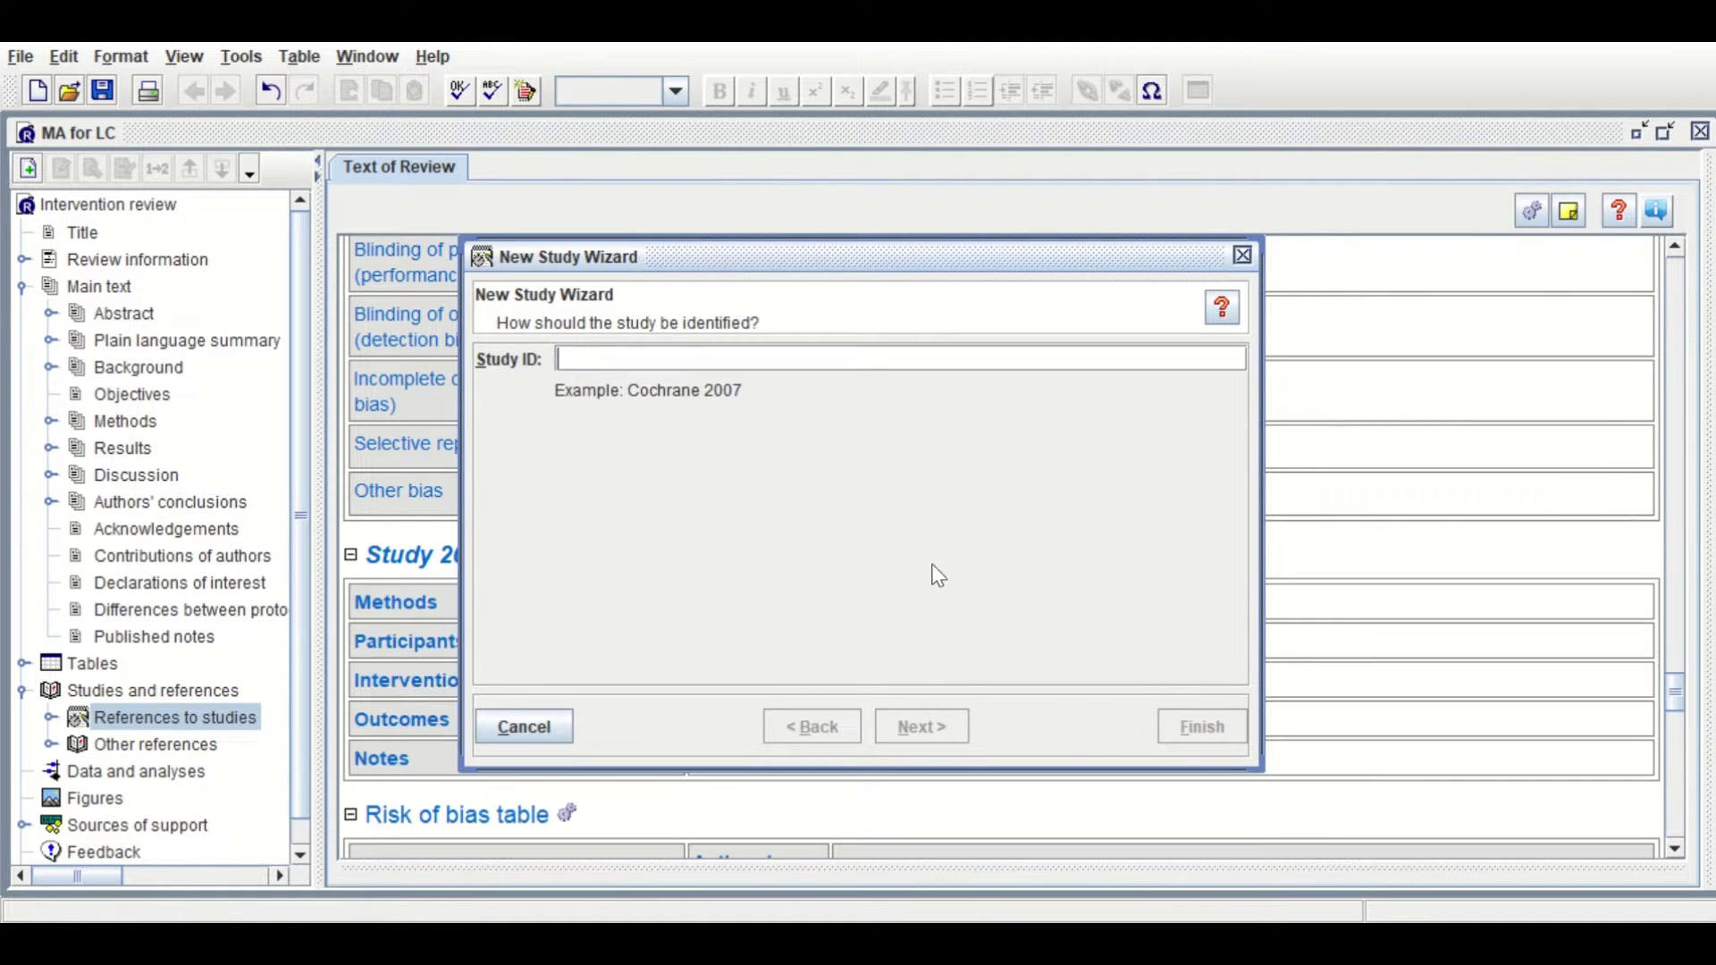
# Add the included study "Study 2017" with year 2017, and continue with another study in the same section
pyautogui.write('Study ')
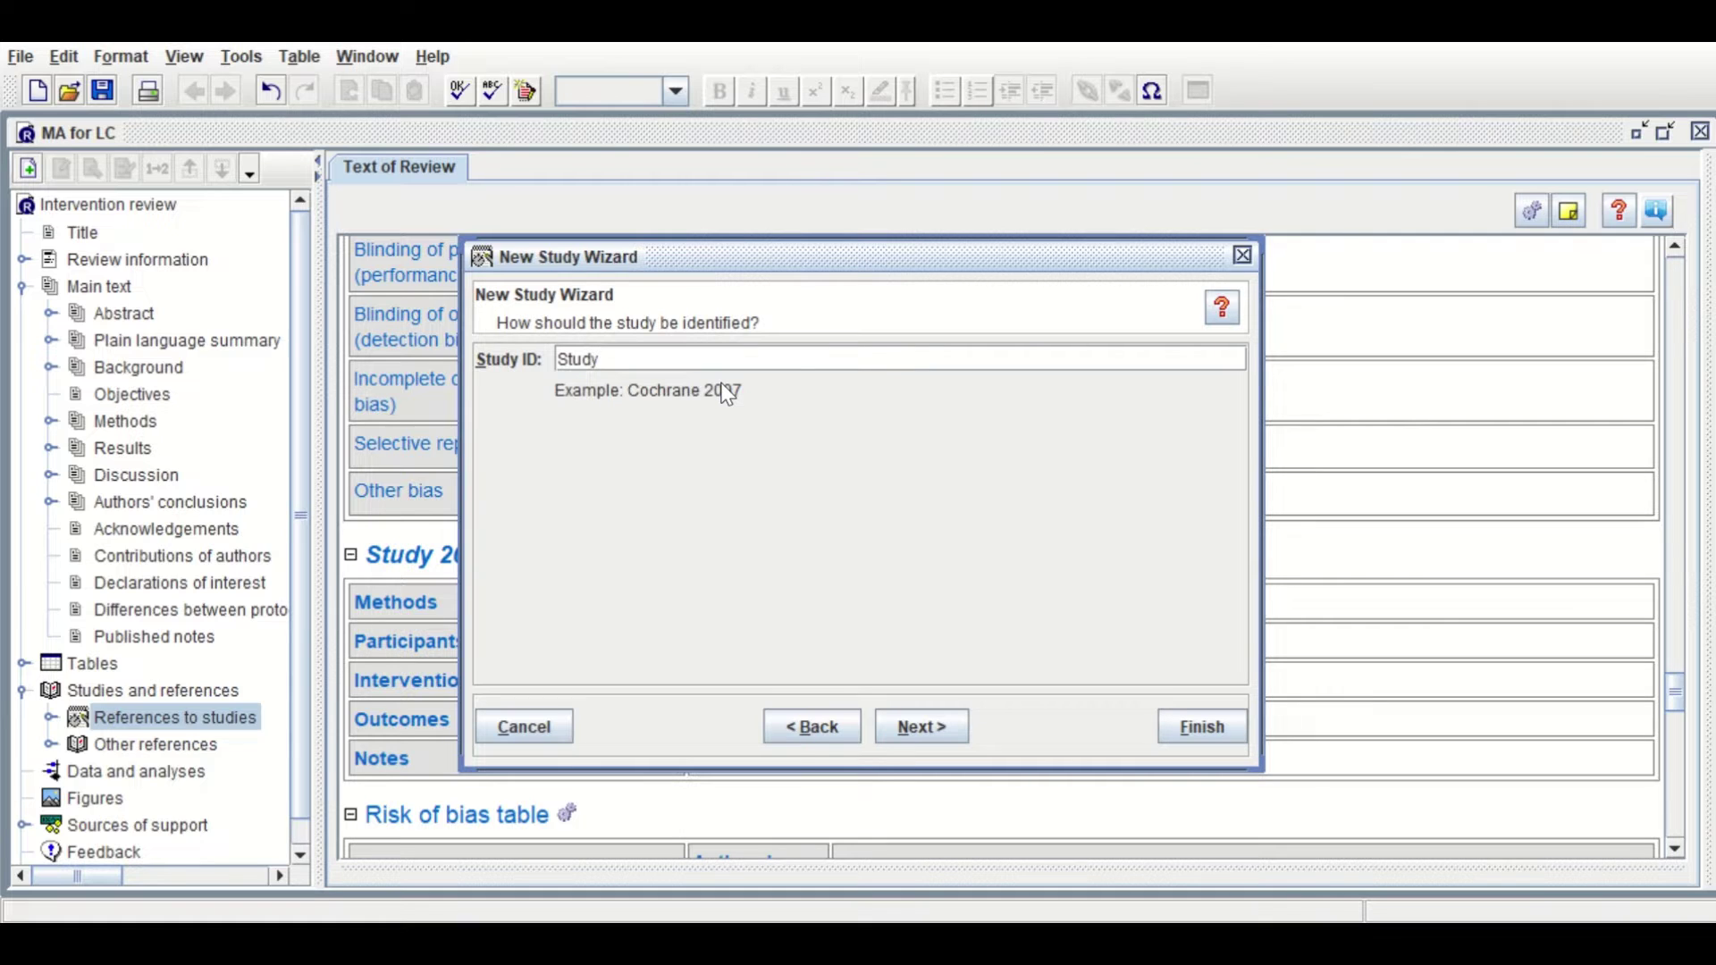
pyautogui.write('2017')
pyautogui.click(916, 728)
pyautogui.click(913, 726)
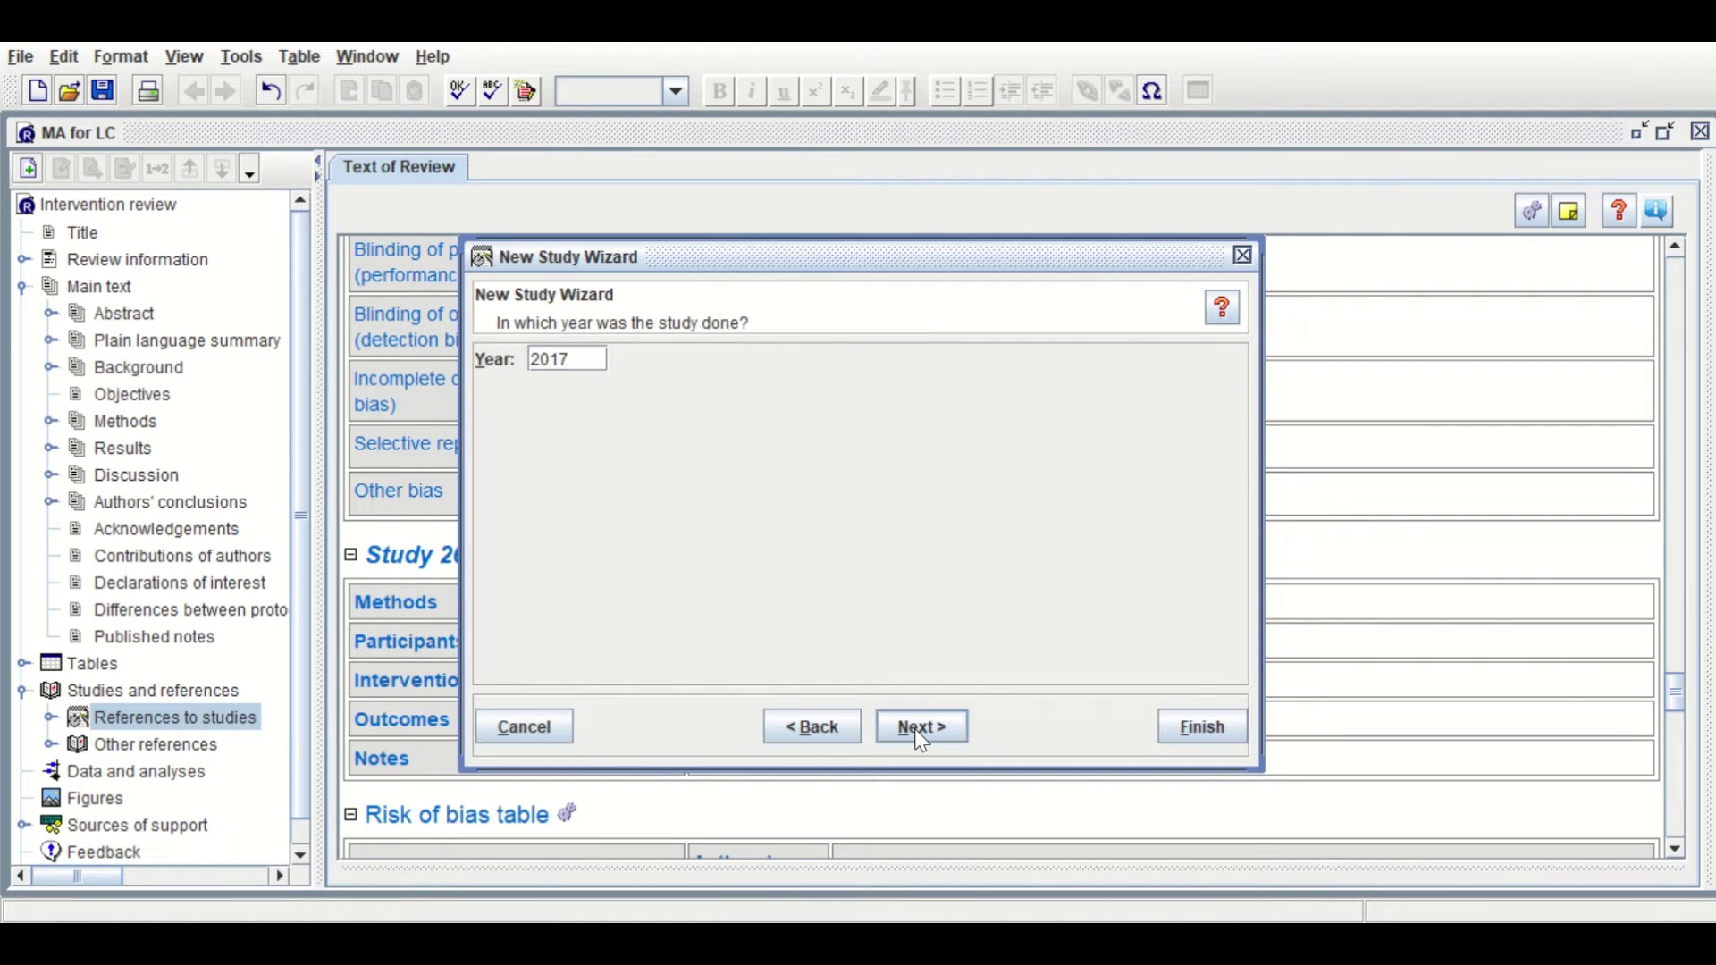
pyautogui.click(914, 728)
pyautogui.click(917, 729)
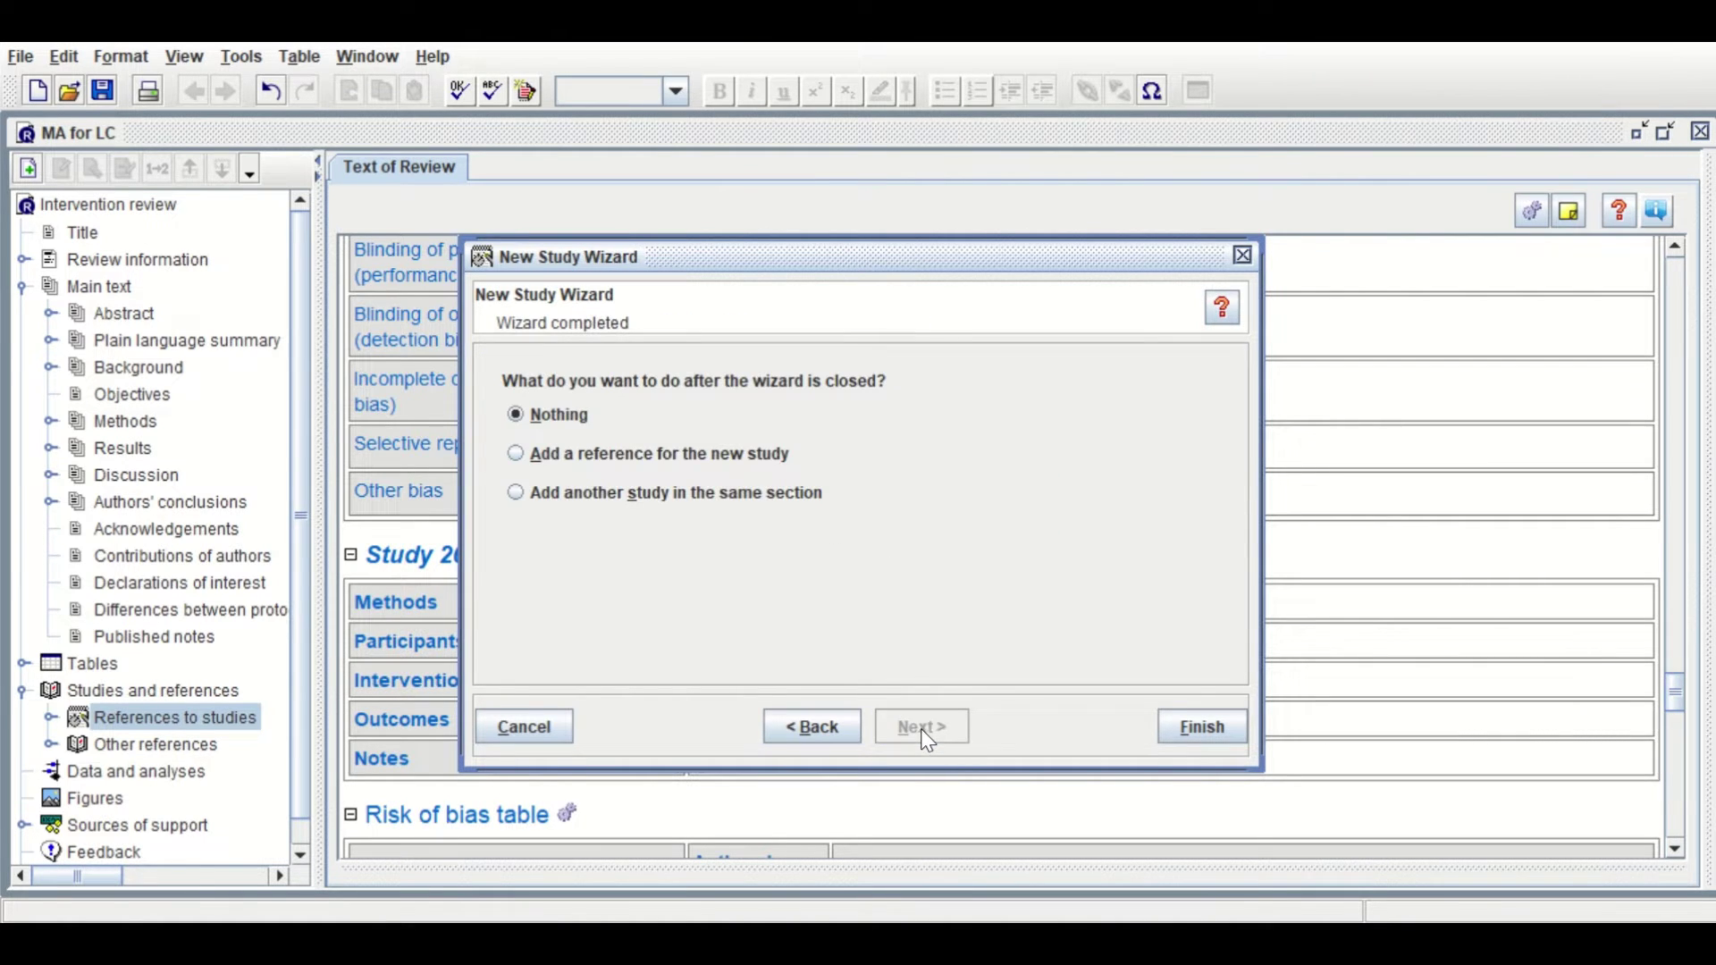
pyautogui.click(713, 496)
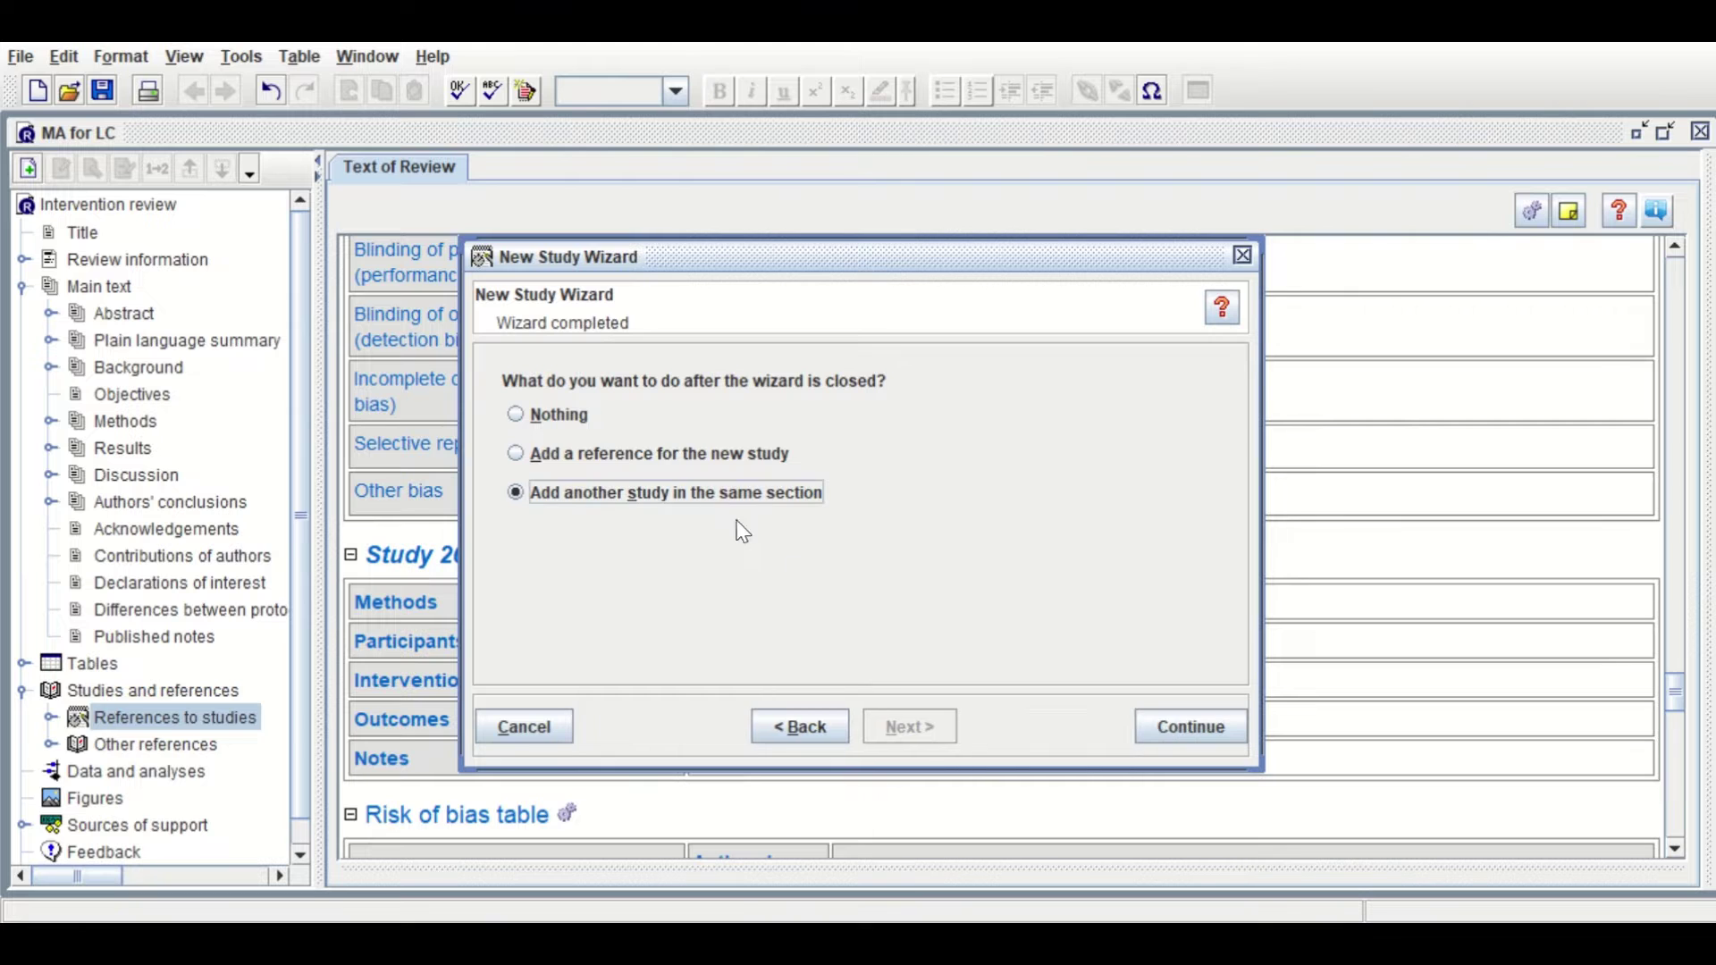
pyautogui.click(1155, 726)
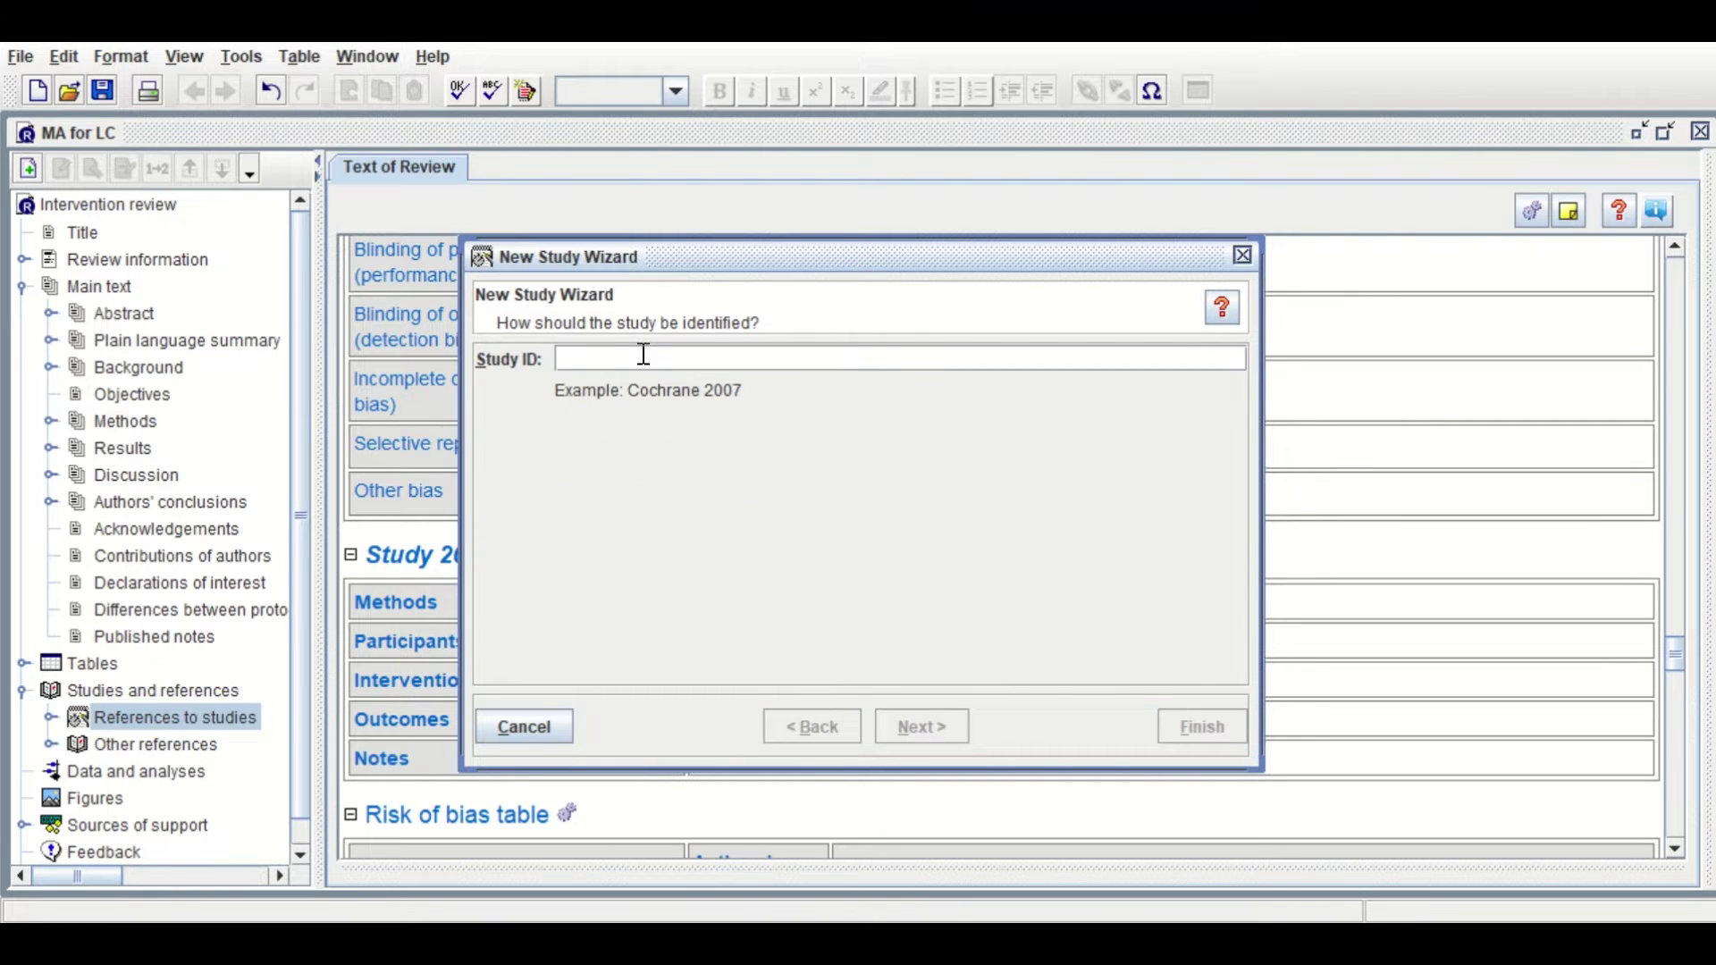
# Add the included study "Study 2020" with year 2020 and finish without adding further studies or references
pyautogui.write('Stud')
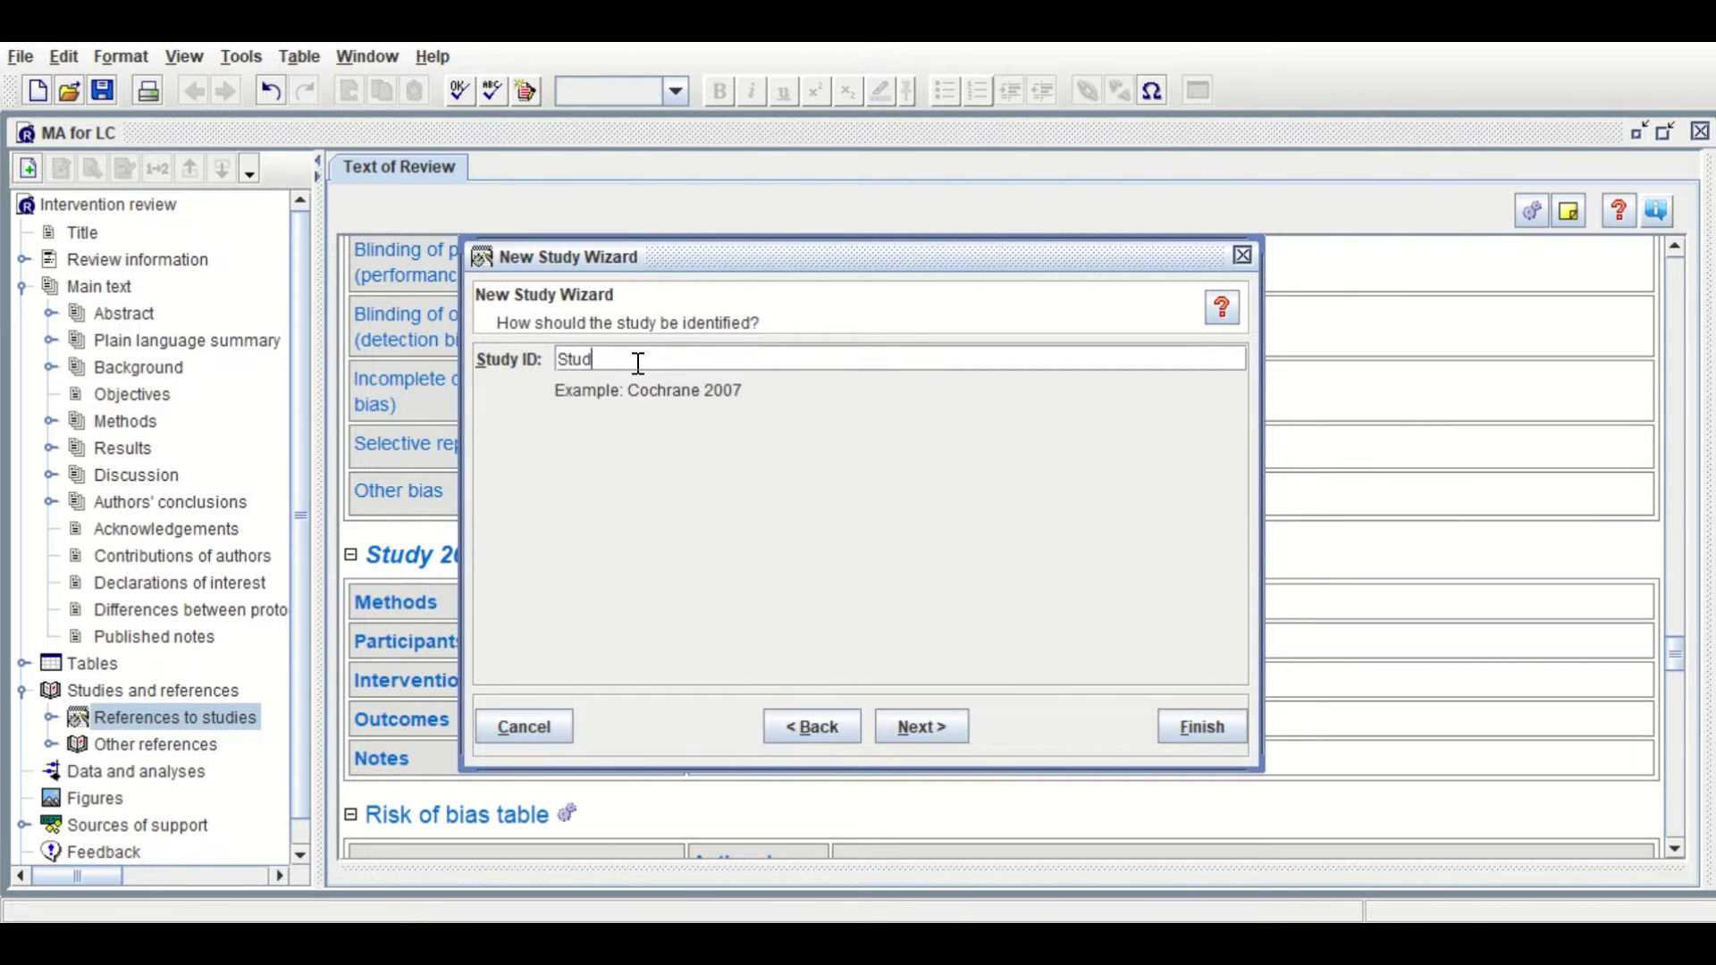
pyautogui.write('y 2020')
pyautogui.click(929, 734)
pyautogui.click(927, 733)
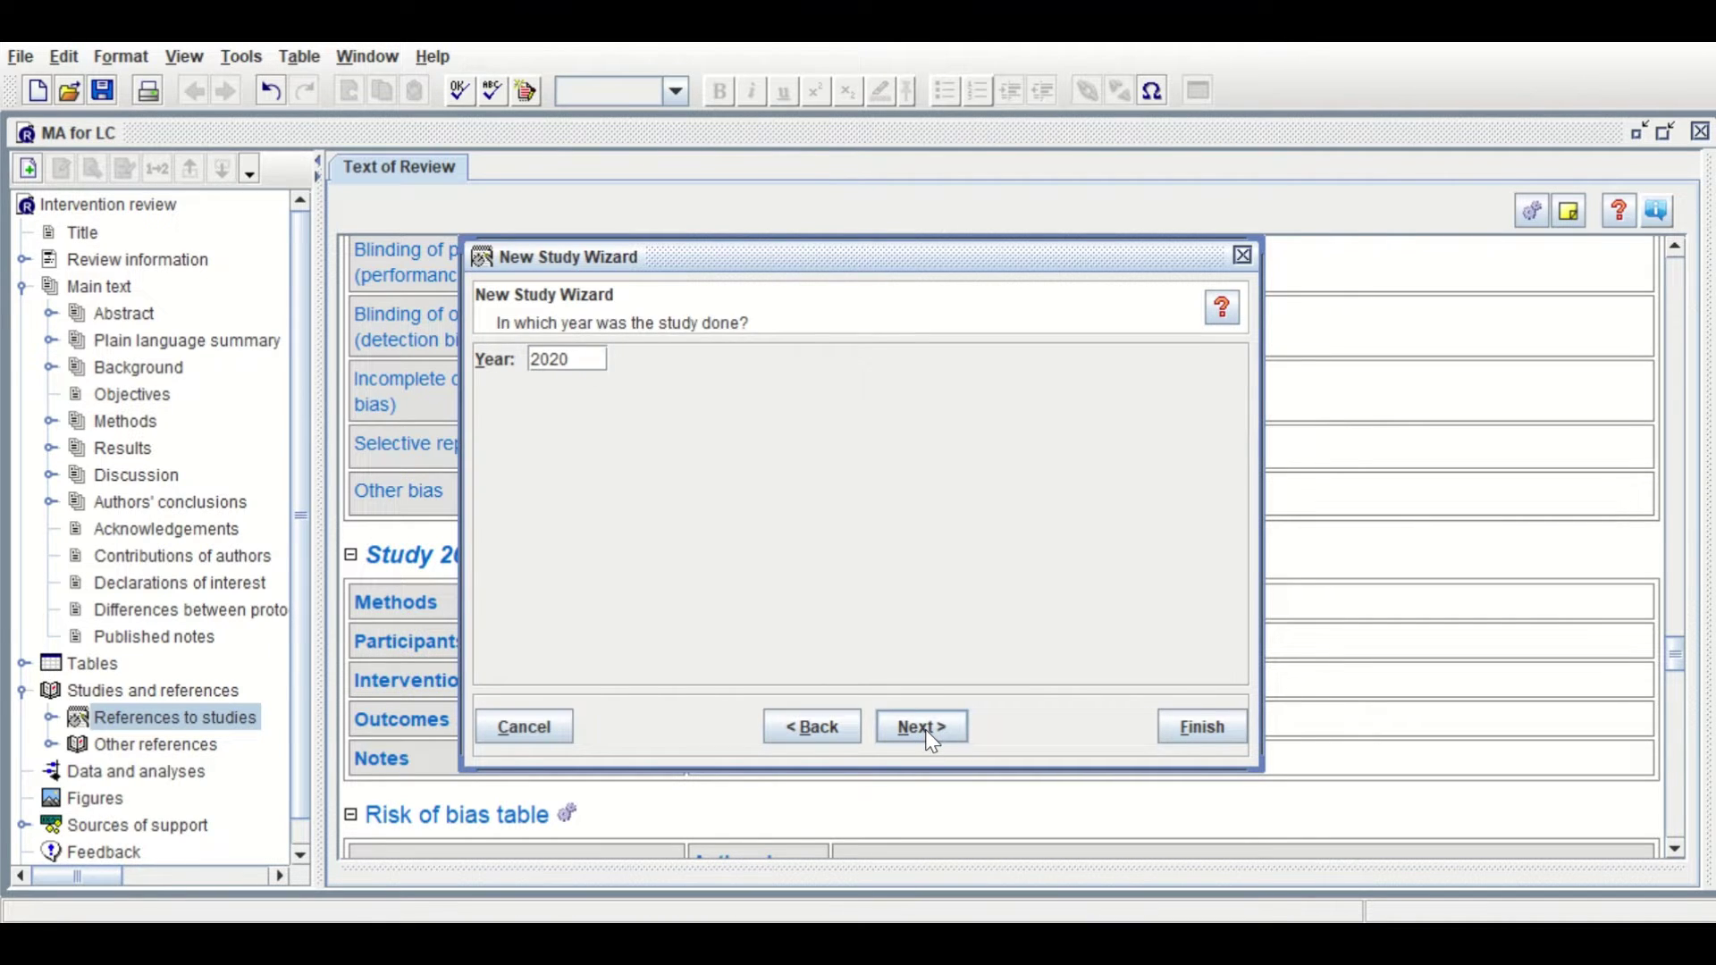
pyautogui.click(928, 737)
pyautogui.click(930, 740)
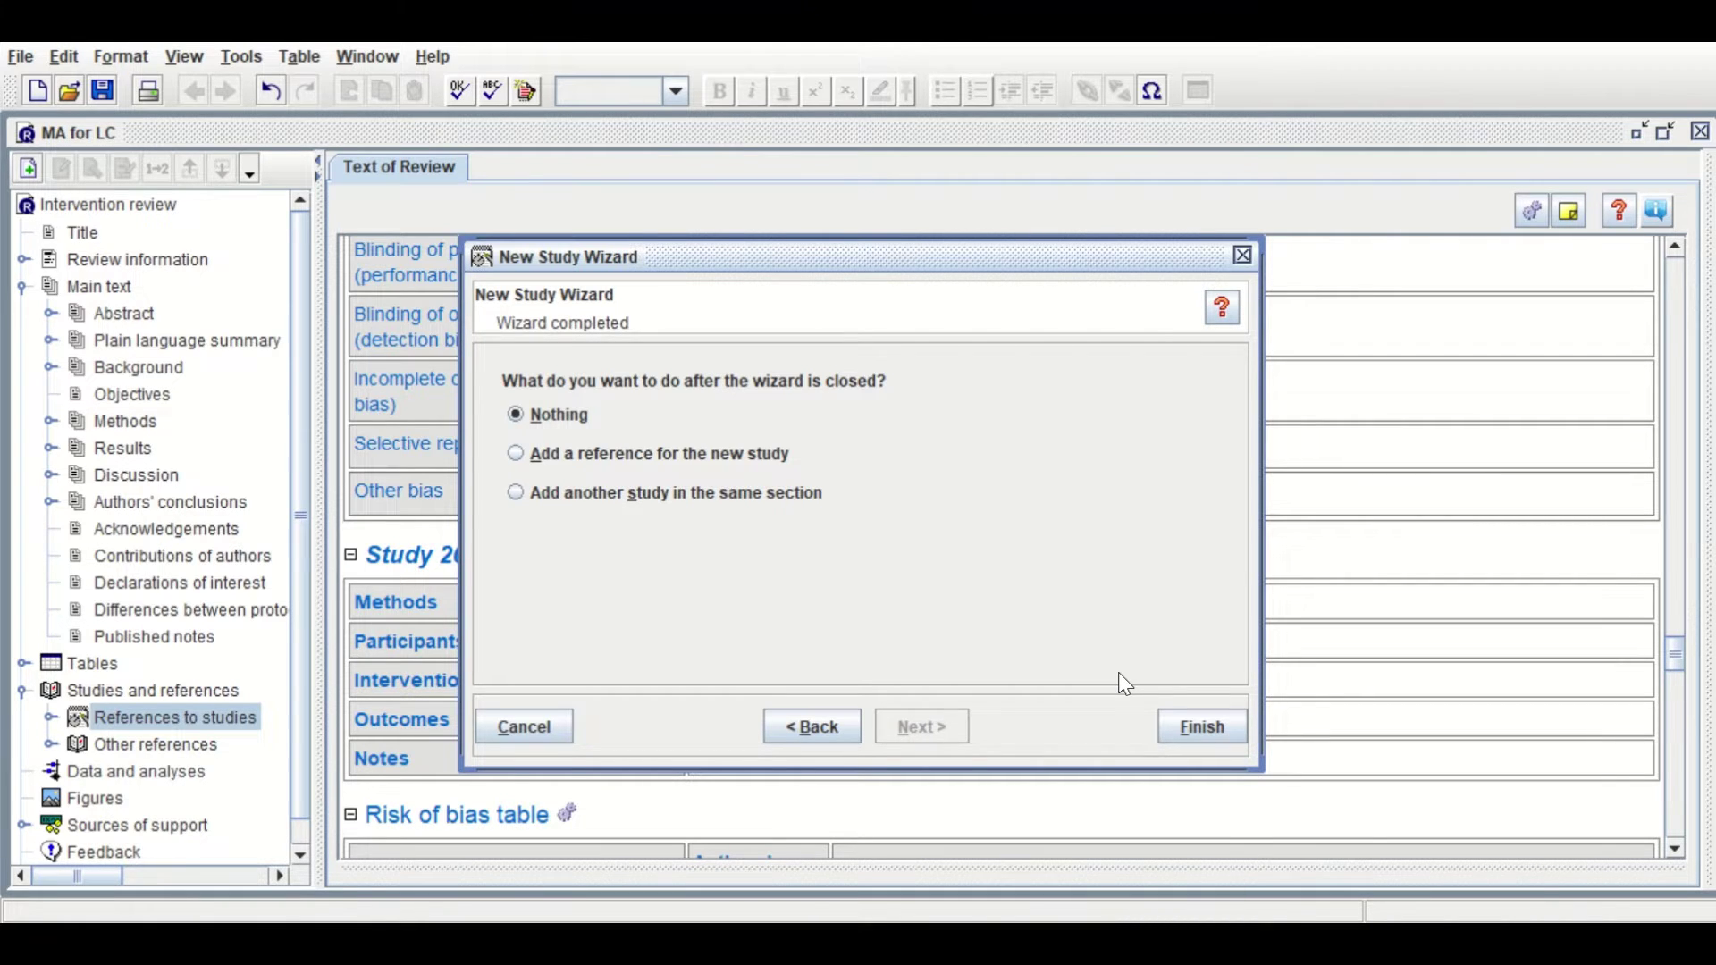
pyautogui.click(1197, 725)
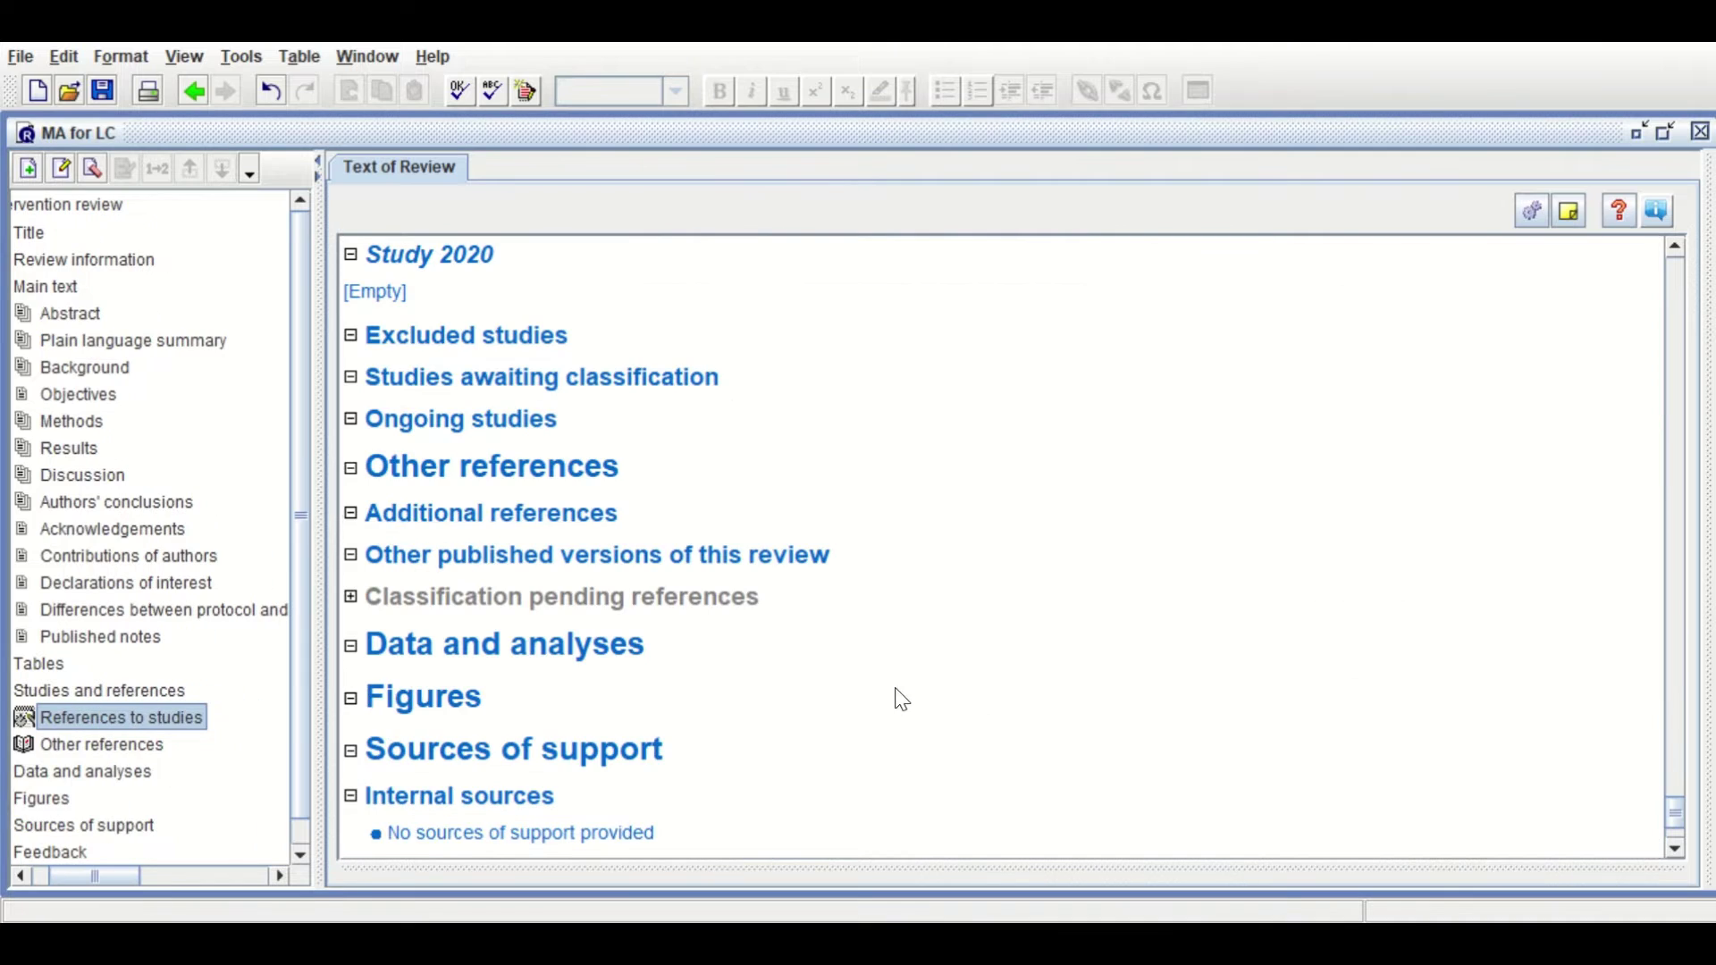
# Expand References to studies in the outline and check the included studies listed in the review text
pyautogui.doubleClick(122, 722)
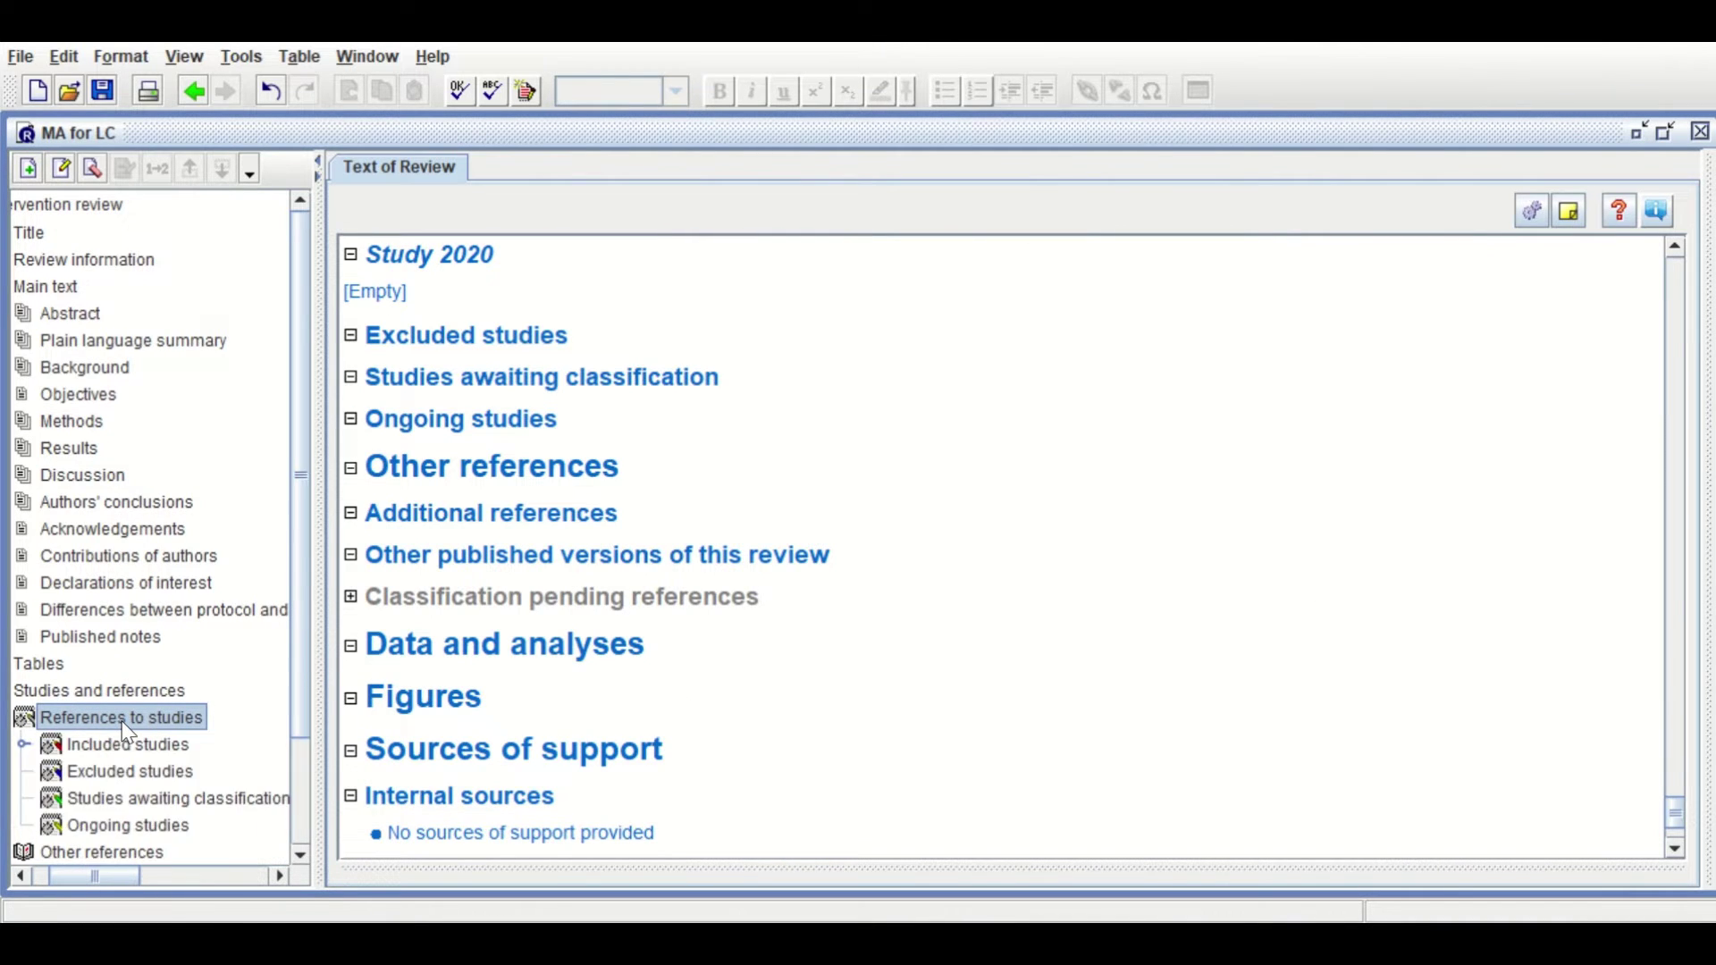
pyautogui.scroll(10, 402, 616)
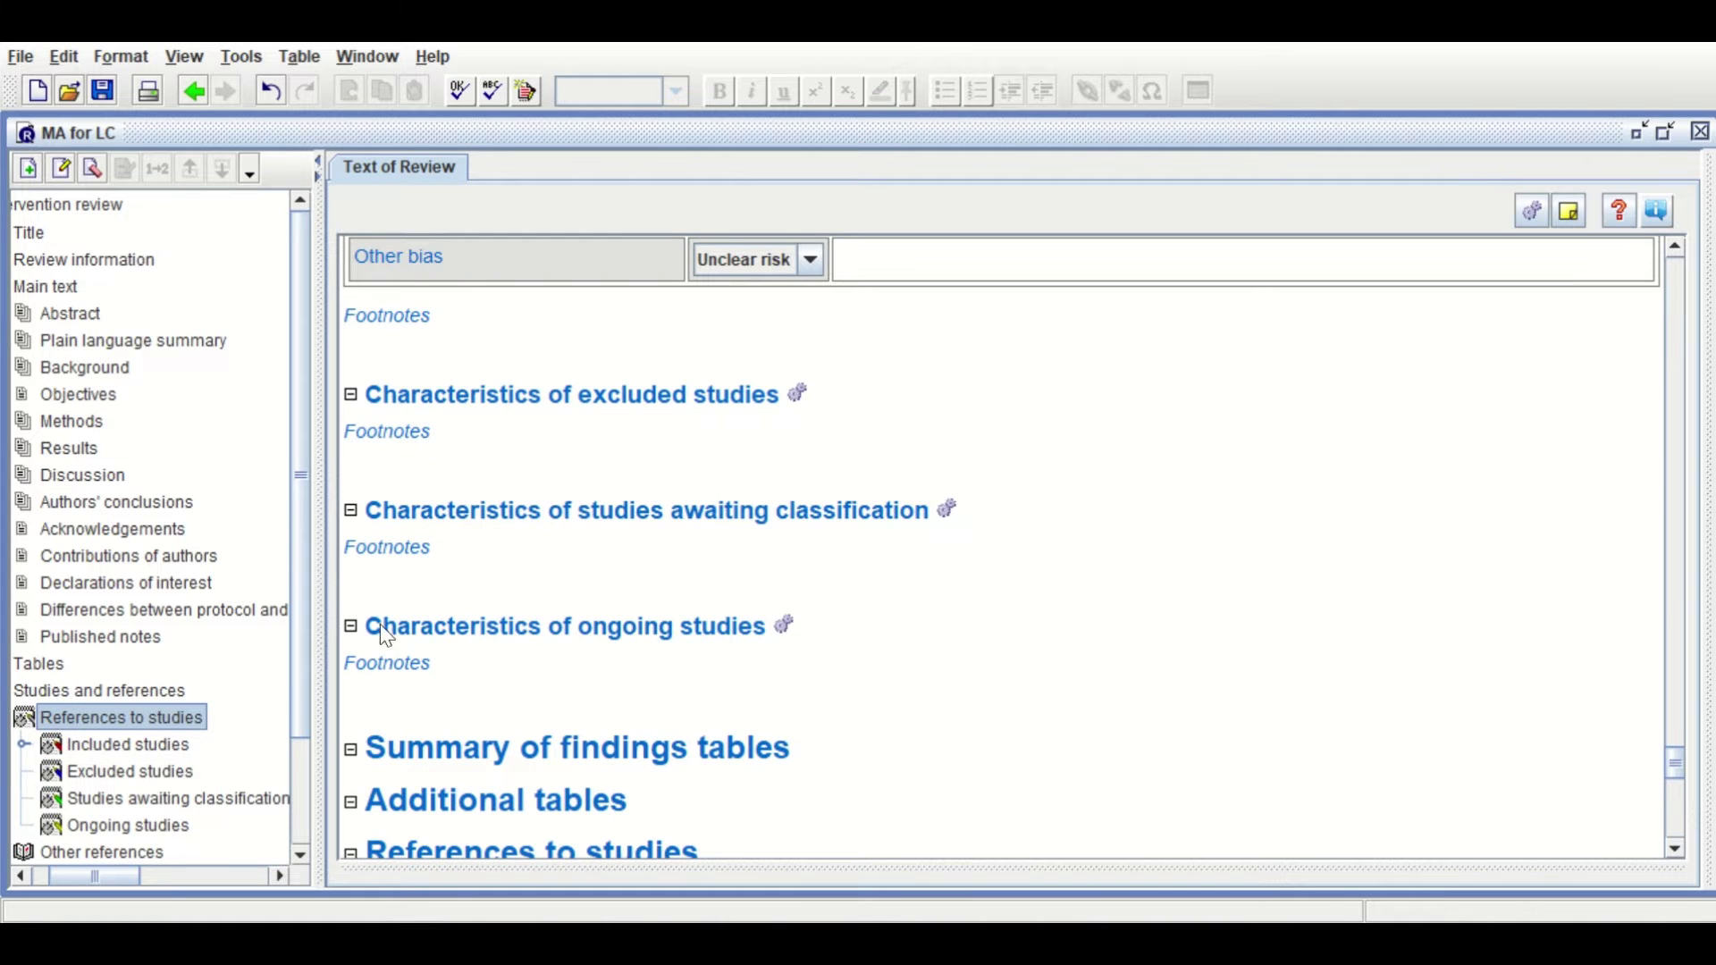
pyautogui.scroll(-10, 444, 619)
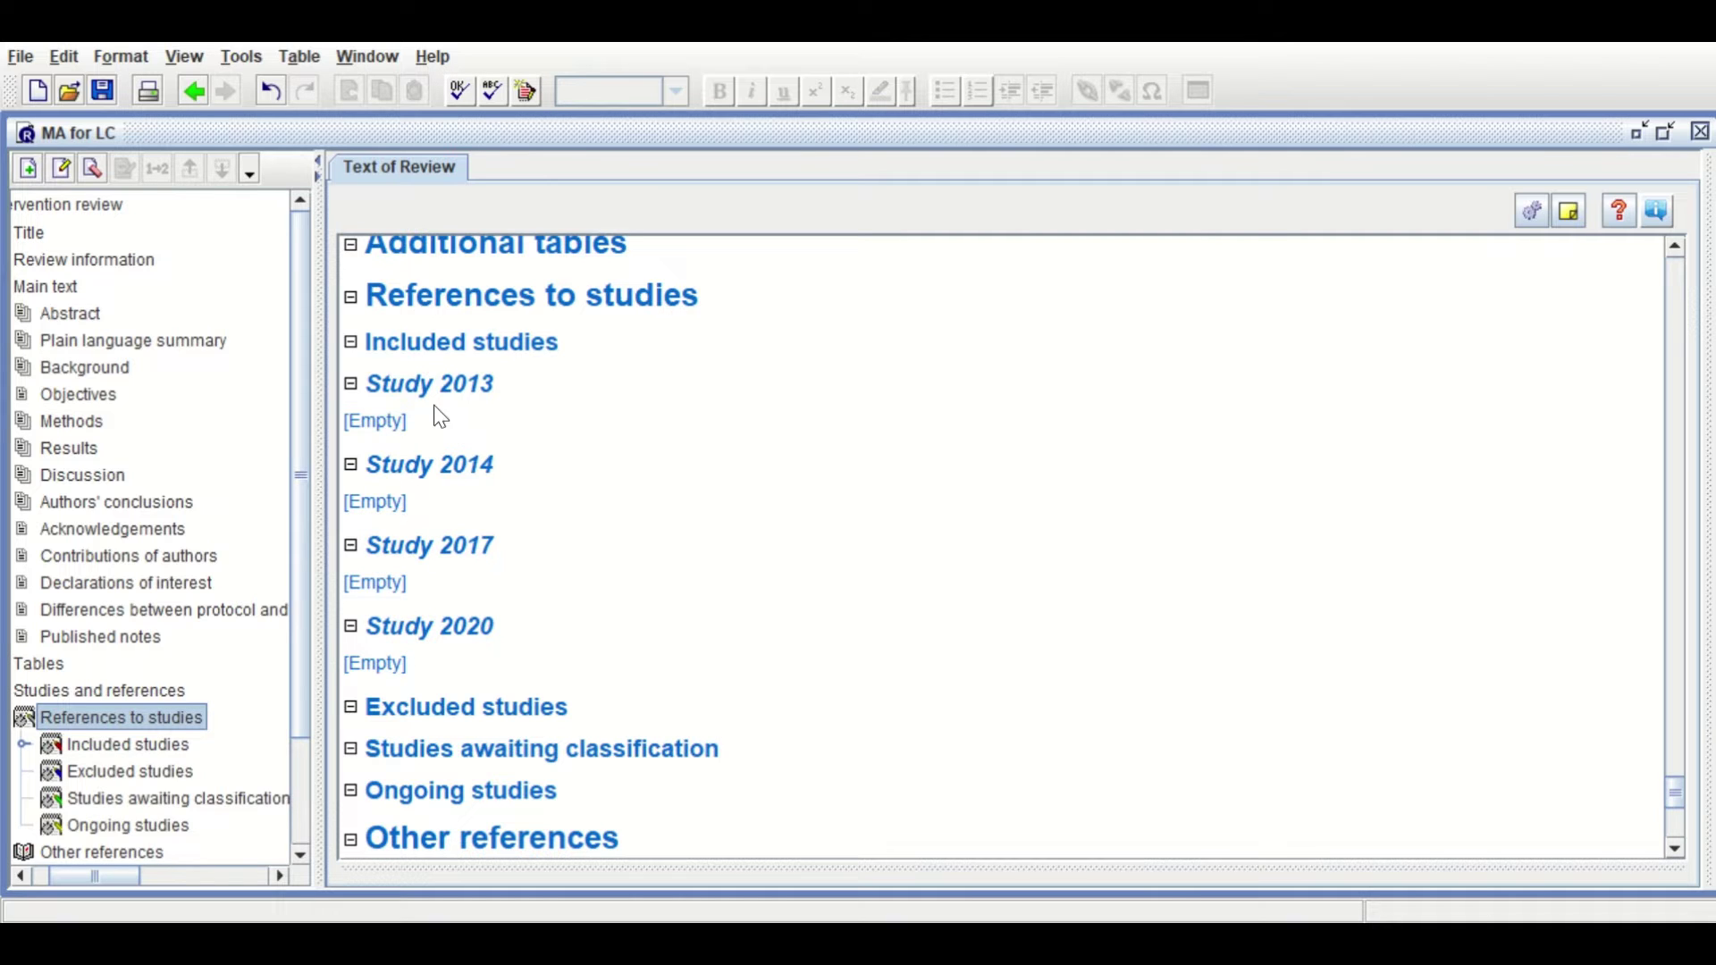
# Add a comparison named "MA for LC" under Data and analyses, and continue with adding an outcome under it
pyautogui.scroll(-3, 143, 706)
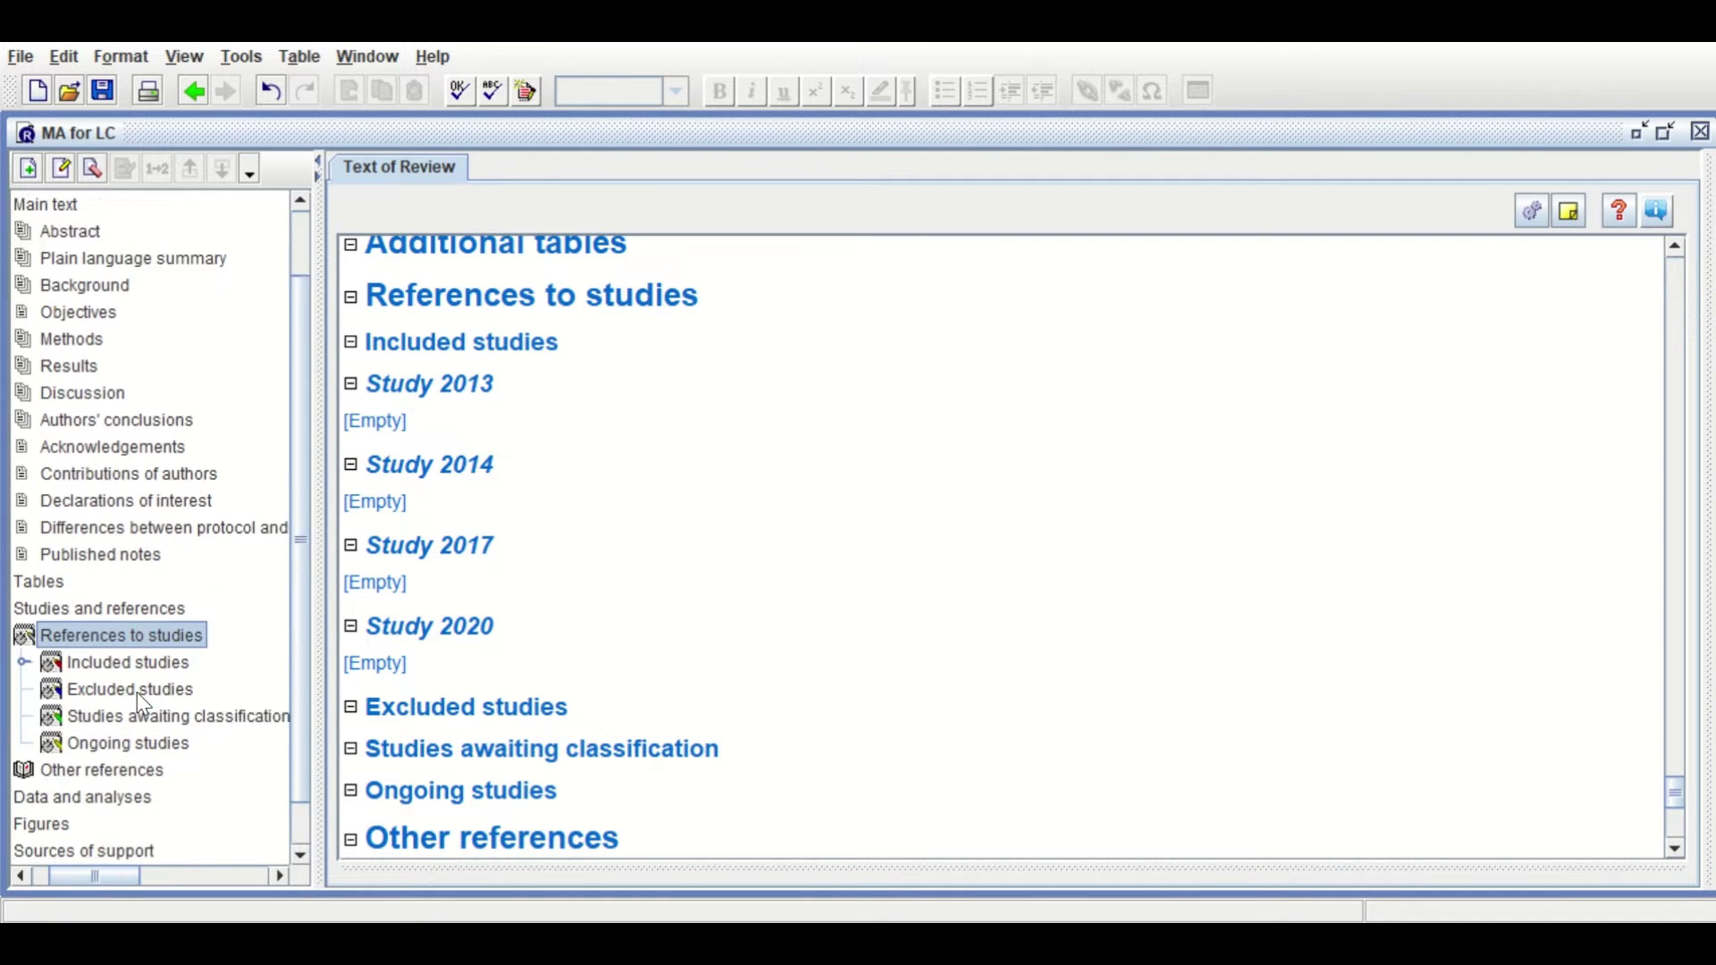
pyautogui.scroll(-2, 143, 705)
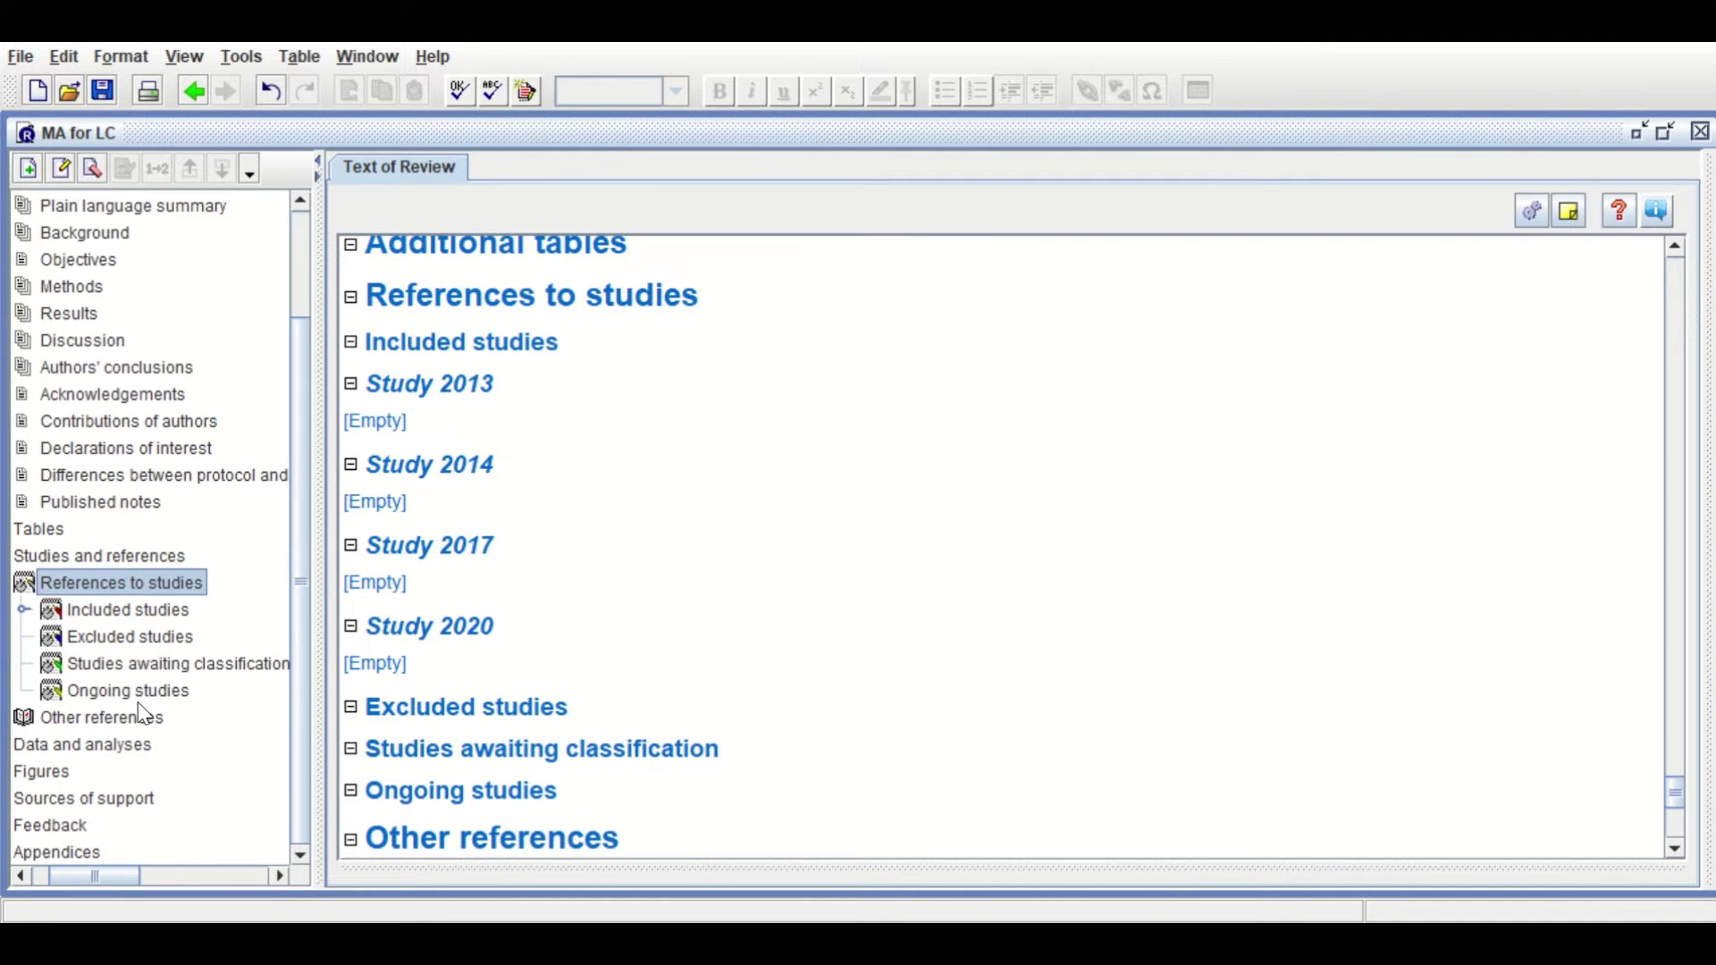
pyautogui.click(90, 754)
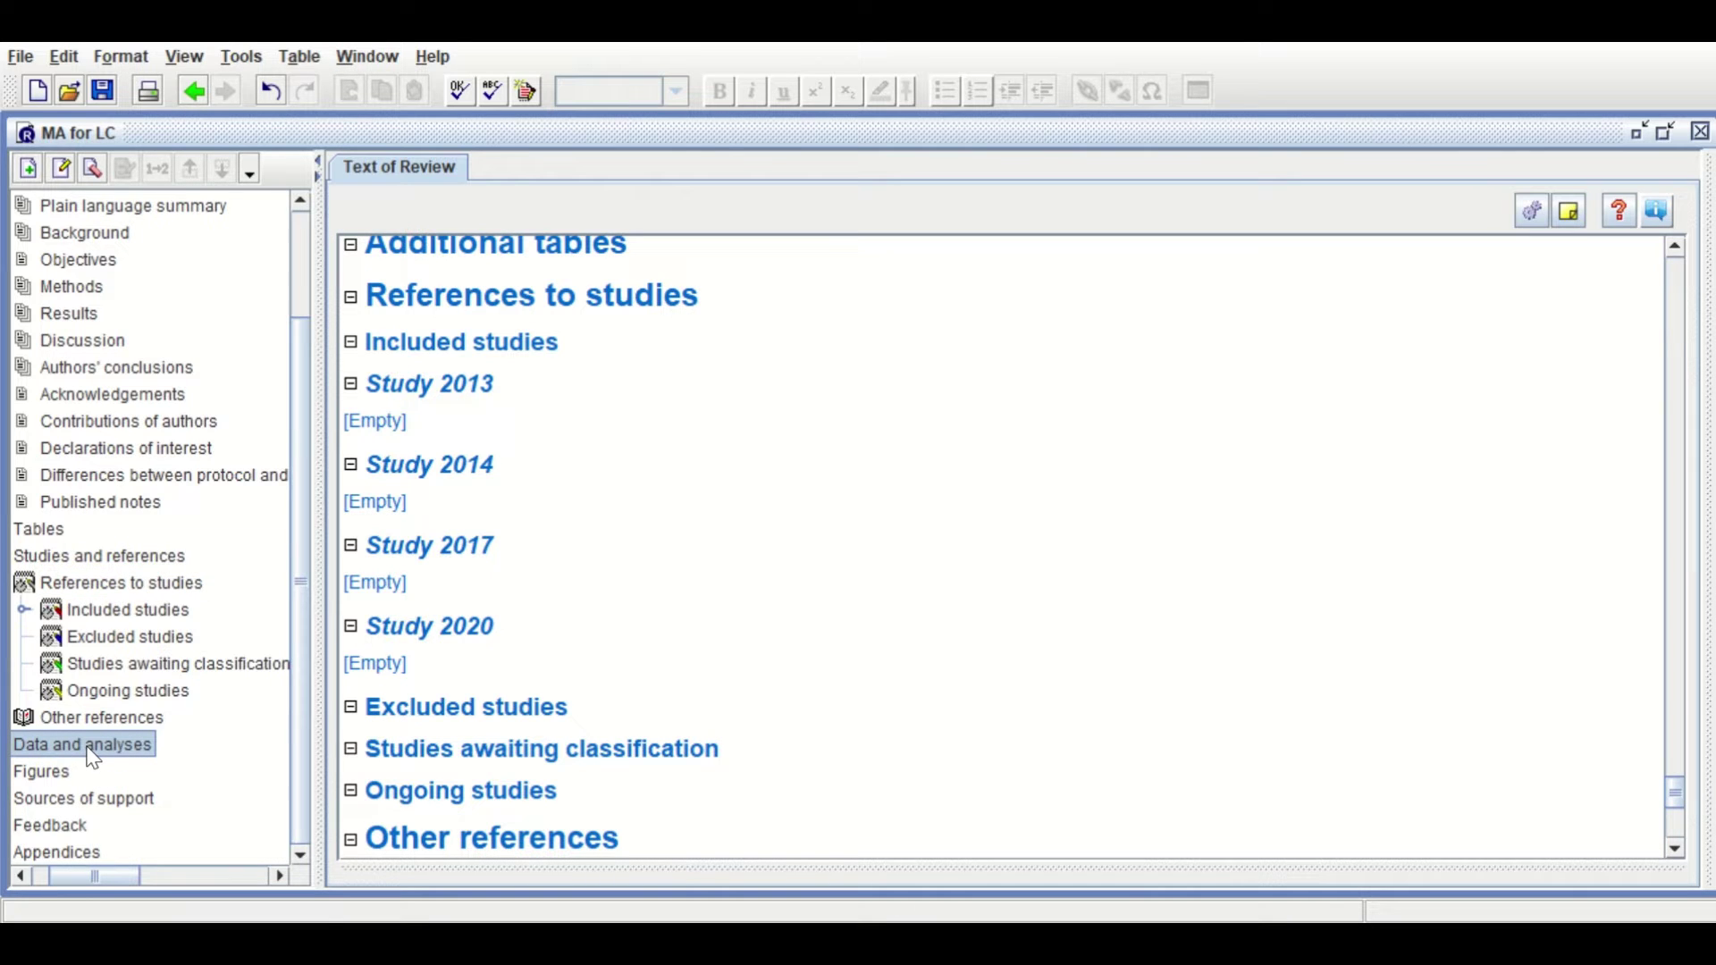
pyautogui.rightClick(87, 748)
pyautogui.click(136, 766)
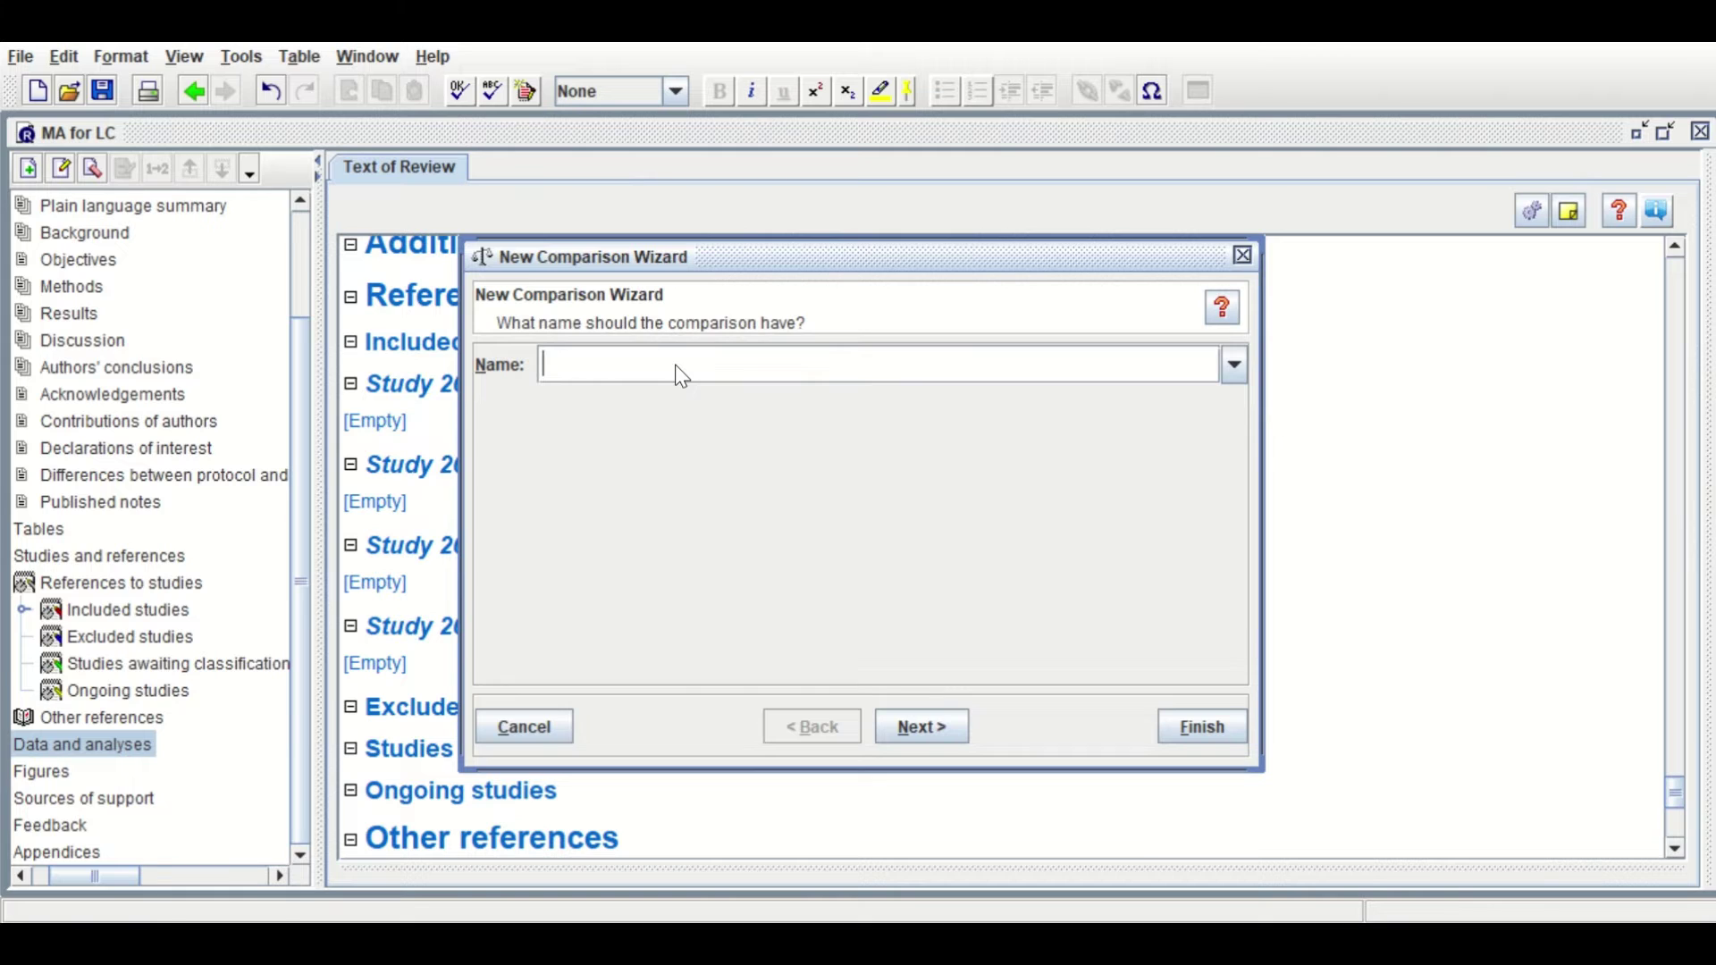
pyautogui.write('MA for LC')
pyautogui.click(931, 727)
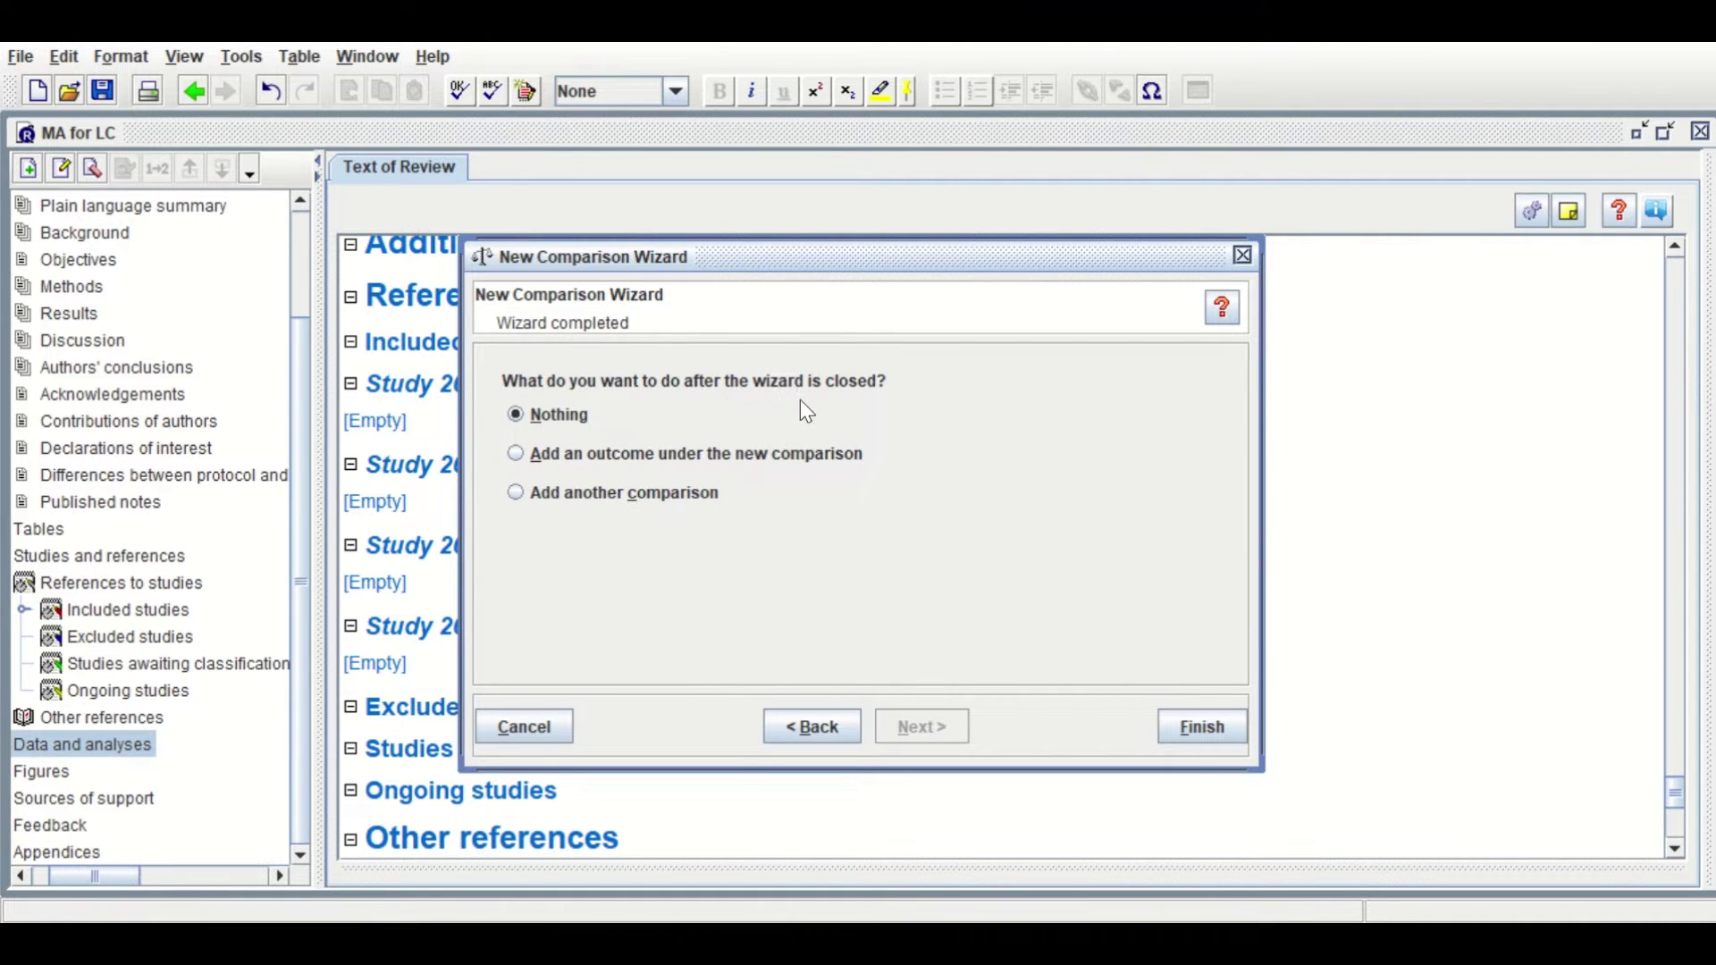
pyautogui.click(522, 457)
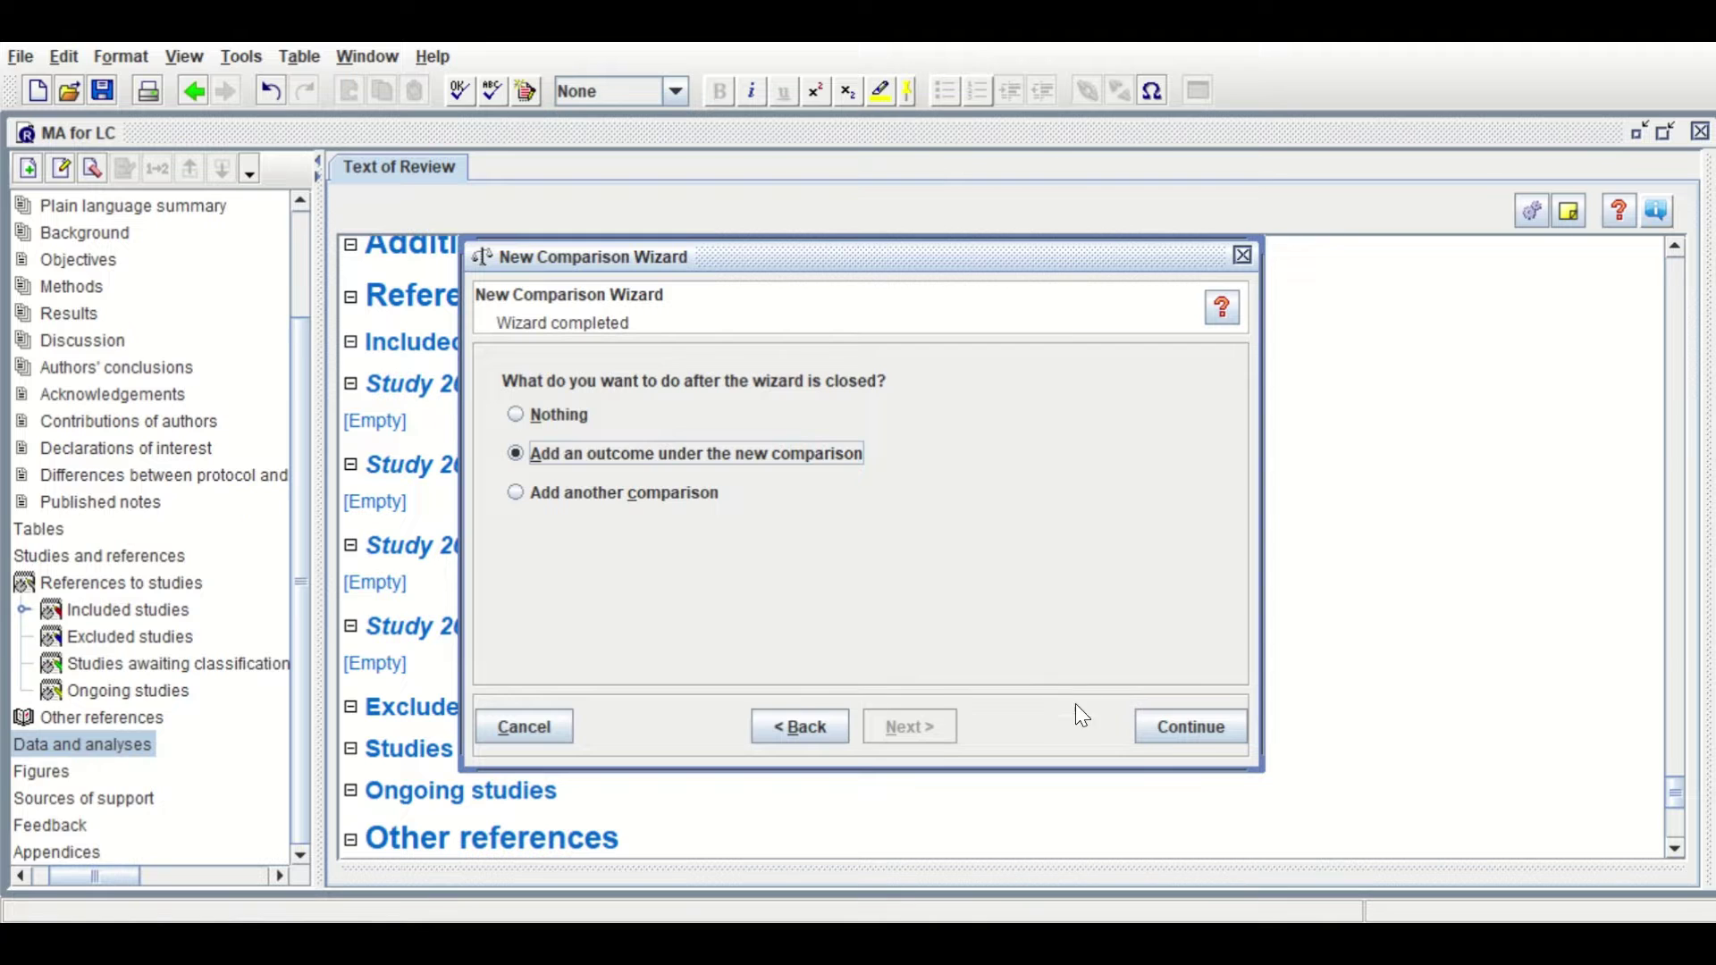
pyautogui.click(1182, 727)
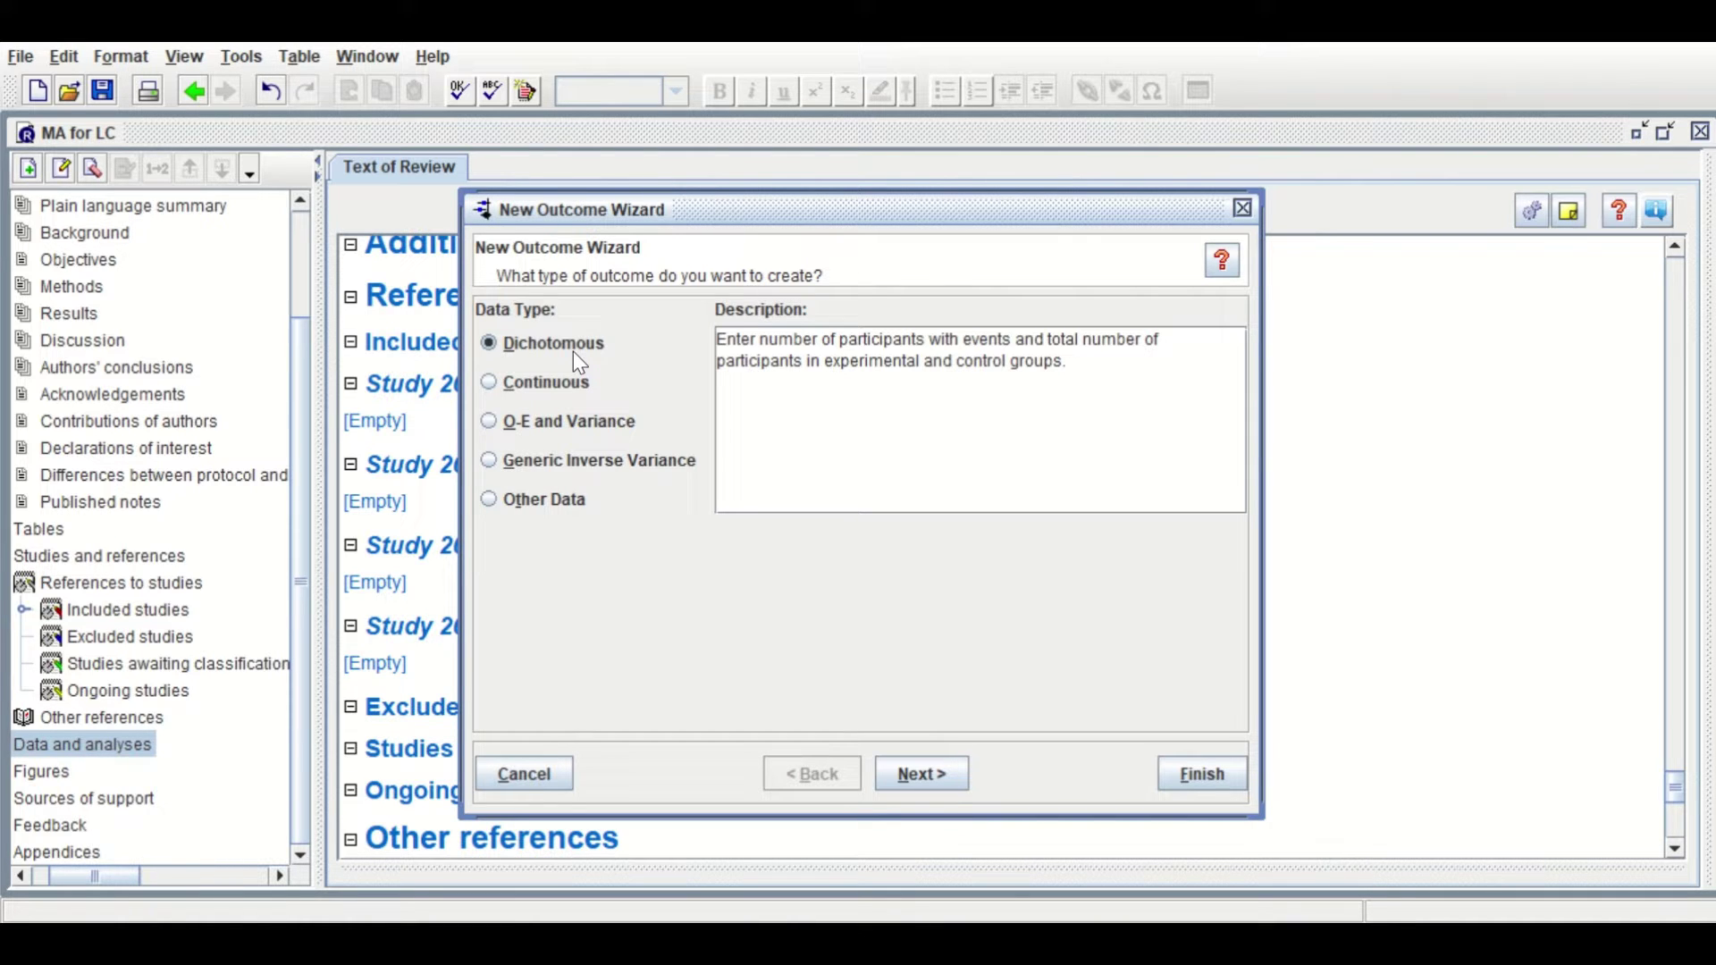
# Define a dichotomous outcome named "MA LC OR", keeping the group labels Experimental and Control
pyautogui.click(932, 777)
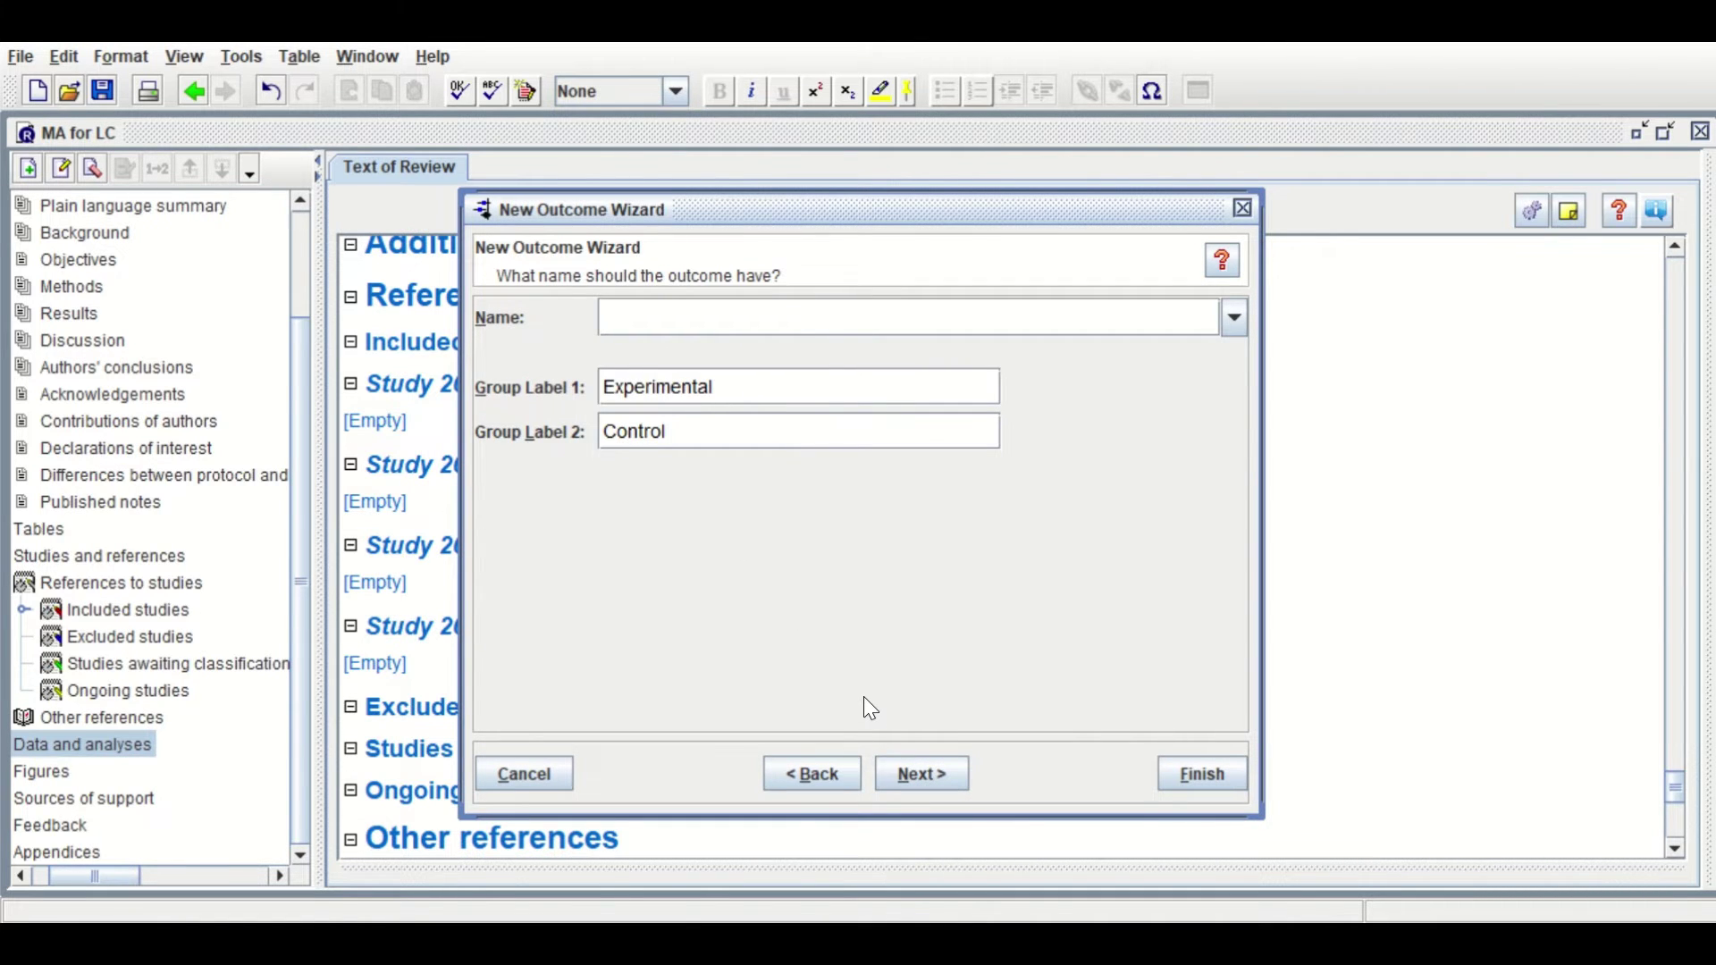
pyautogui.write('MA LC OR')
pyautogui.click(912, 770)
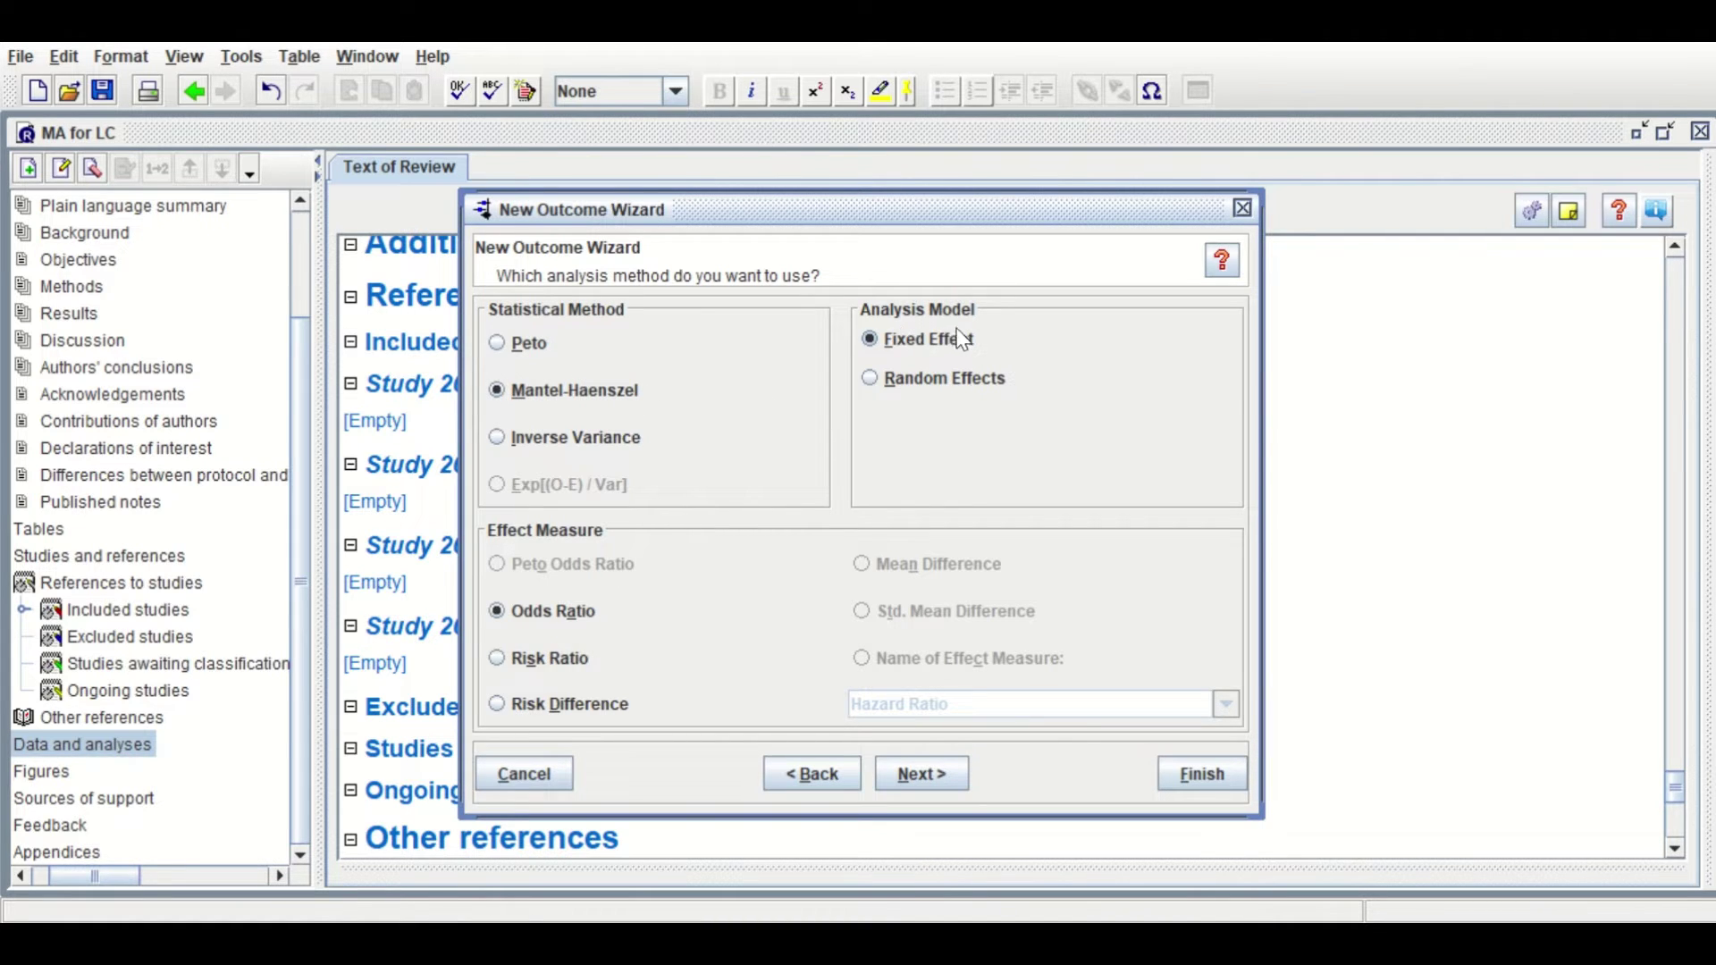
# Keep the Mantel-Haenszel odds ratio with Fixed Effect and the default analysis and graph details, and finish the outcome to edit it
pyautogui.click(872, 378)
pyautogui.click(871, 339)
pyautogui.click(921, 775)
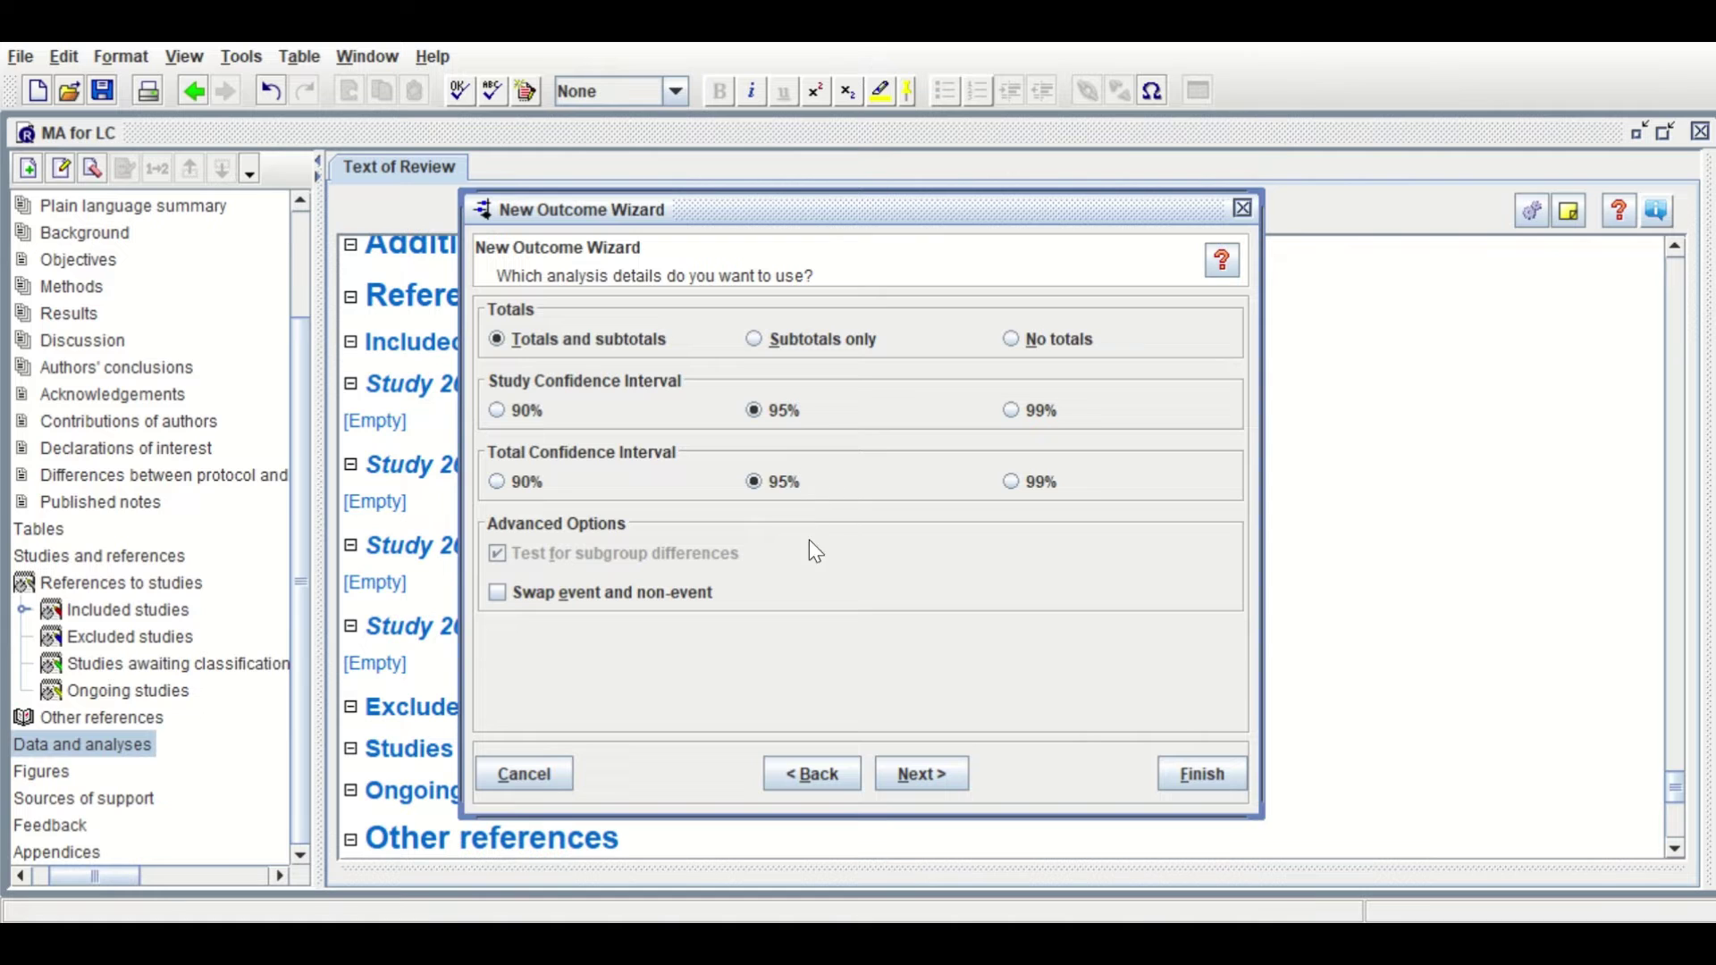
pyautogui.click(897, 770)
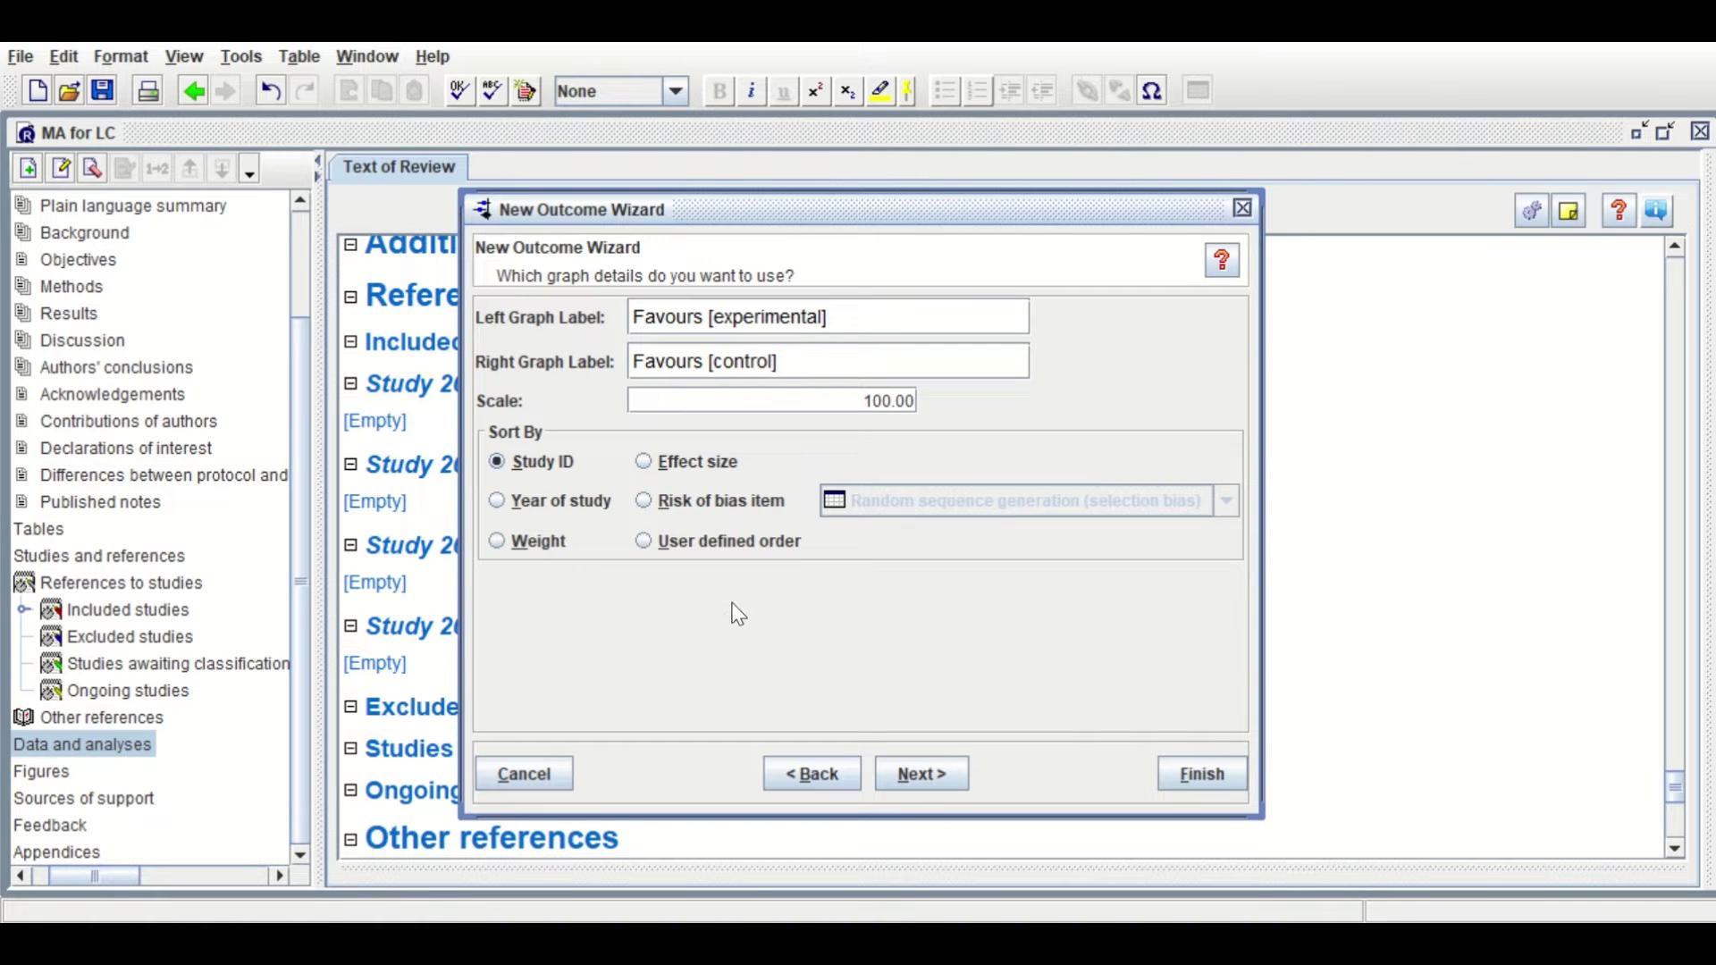
pyautogui.click(899, 778)
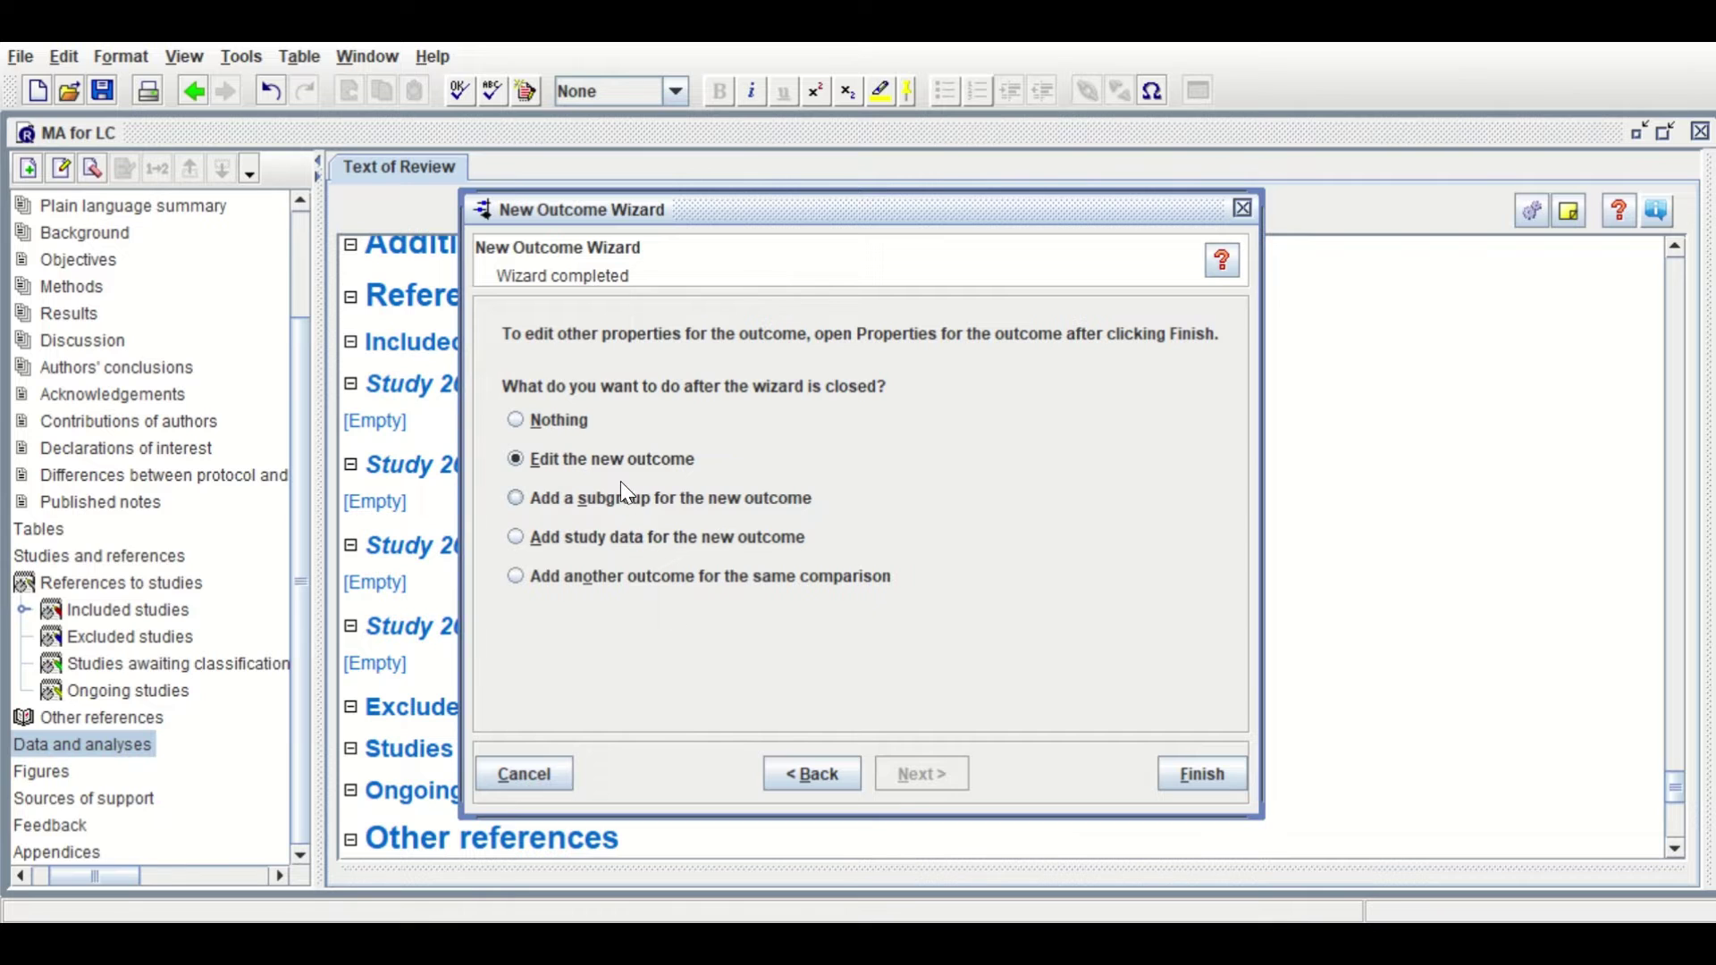
pyautogui.click(1202, 774)
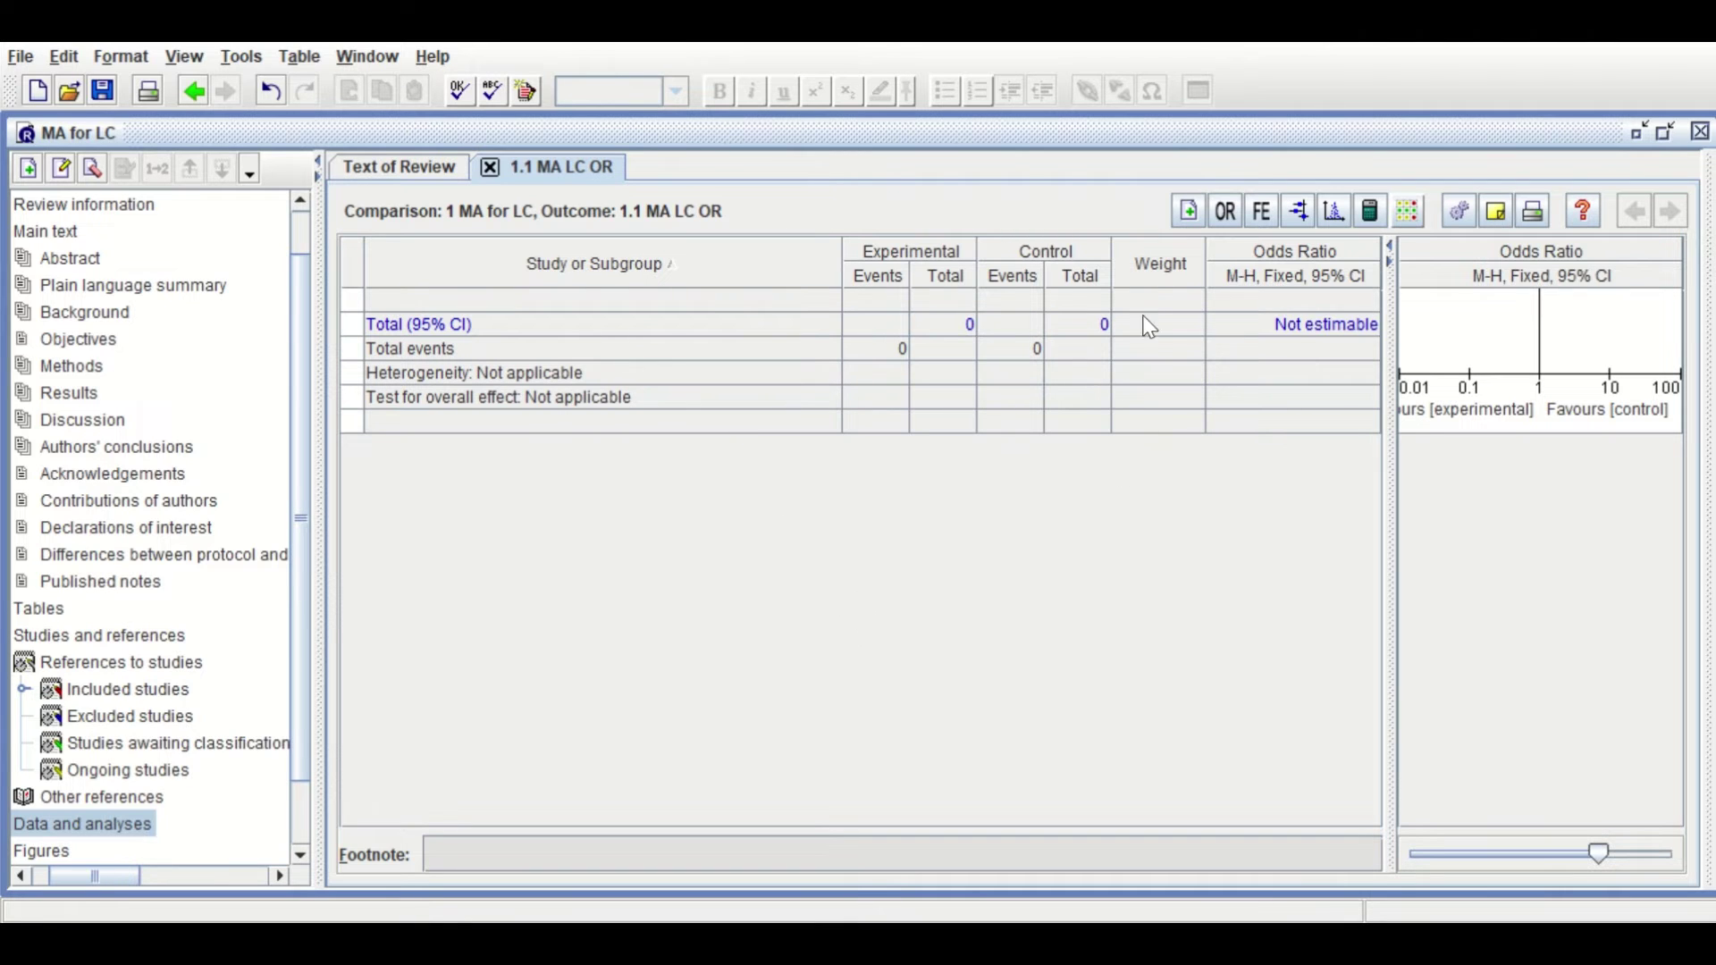
# Add study data rows for Study 2013, Study 2014, Study 2017 and Study 2020 to the MA LC OR outcome
pyautogui.click(1189, 211)
pyautogui.click(576, 388)
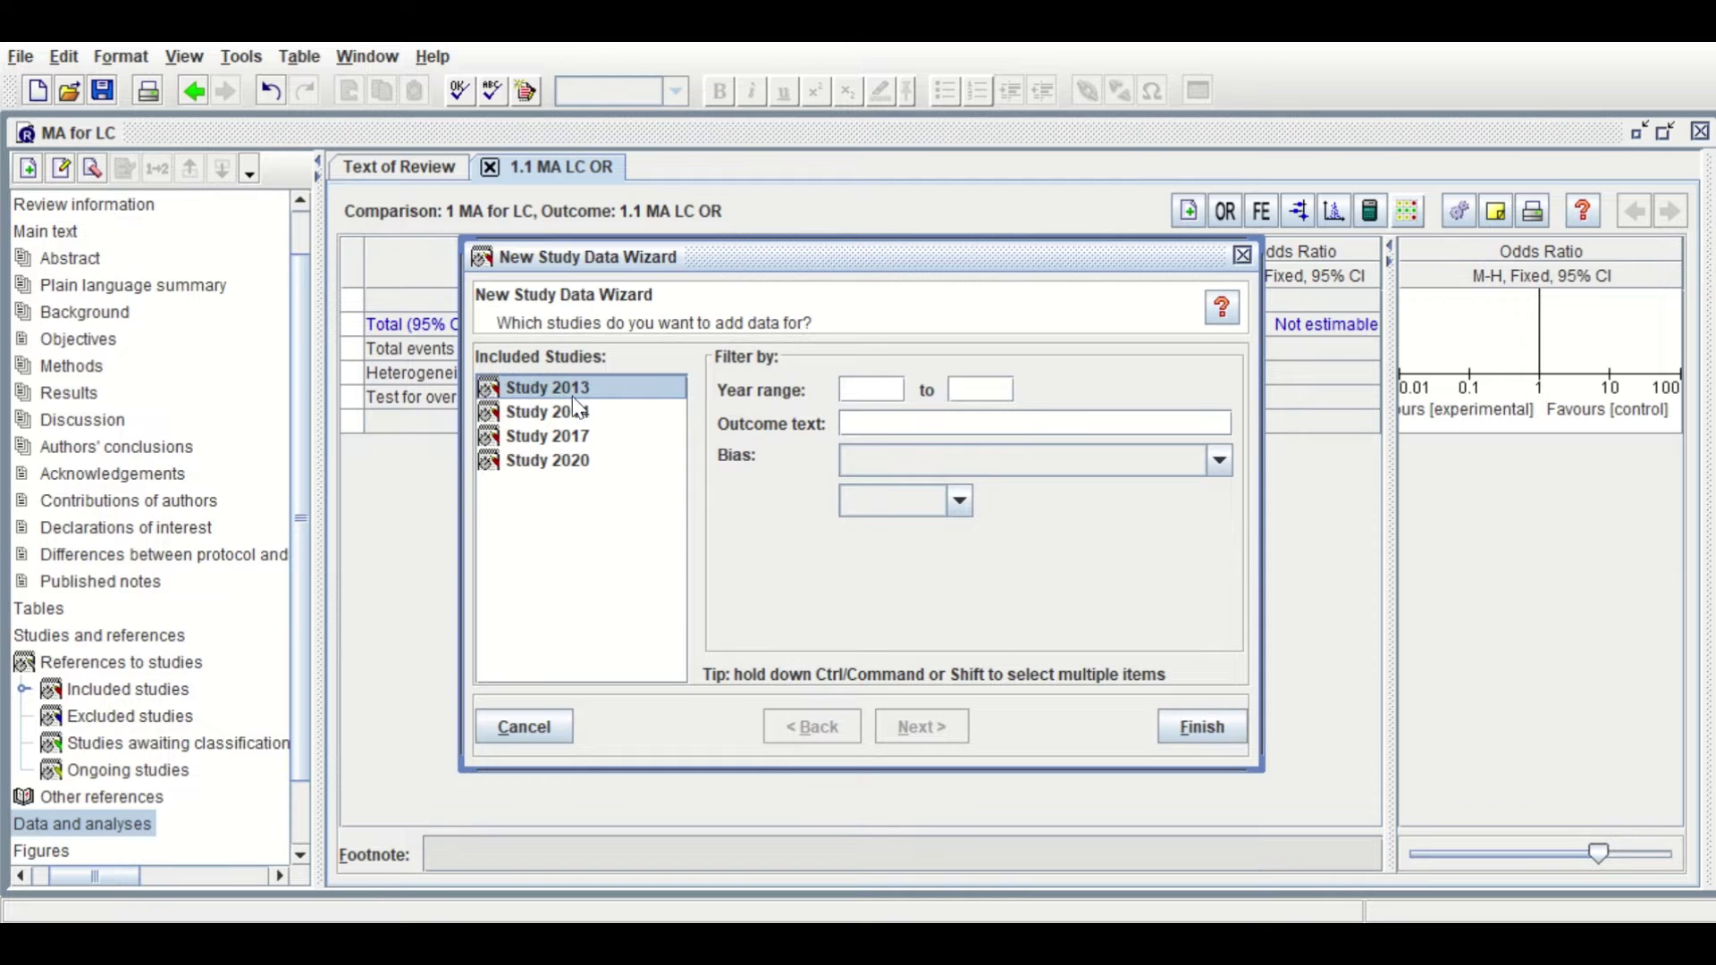
pyautogui.keyDown('ctrl'); pyautogui.click(572, 412); pyautogui.keyUp('ctrl')
pyautogui.keyDown('ctrl'); pyautogui.click(563, 436); pyautogui.keyUp('ctrl')
pyautogui.keyDown('ctrl'); pyautogui.click(564, 459); pyautogui.keyUp('ctrl')
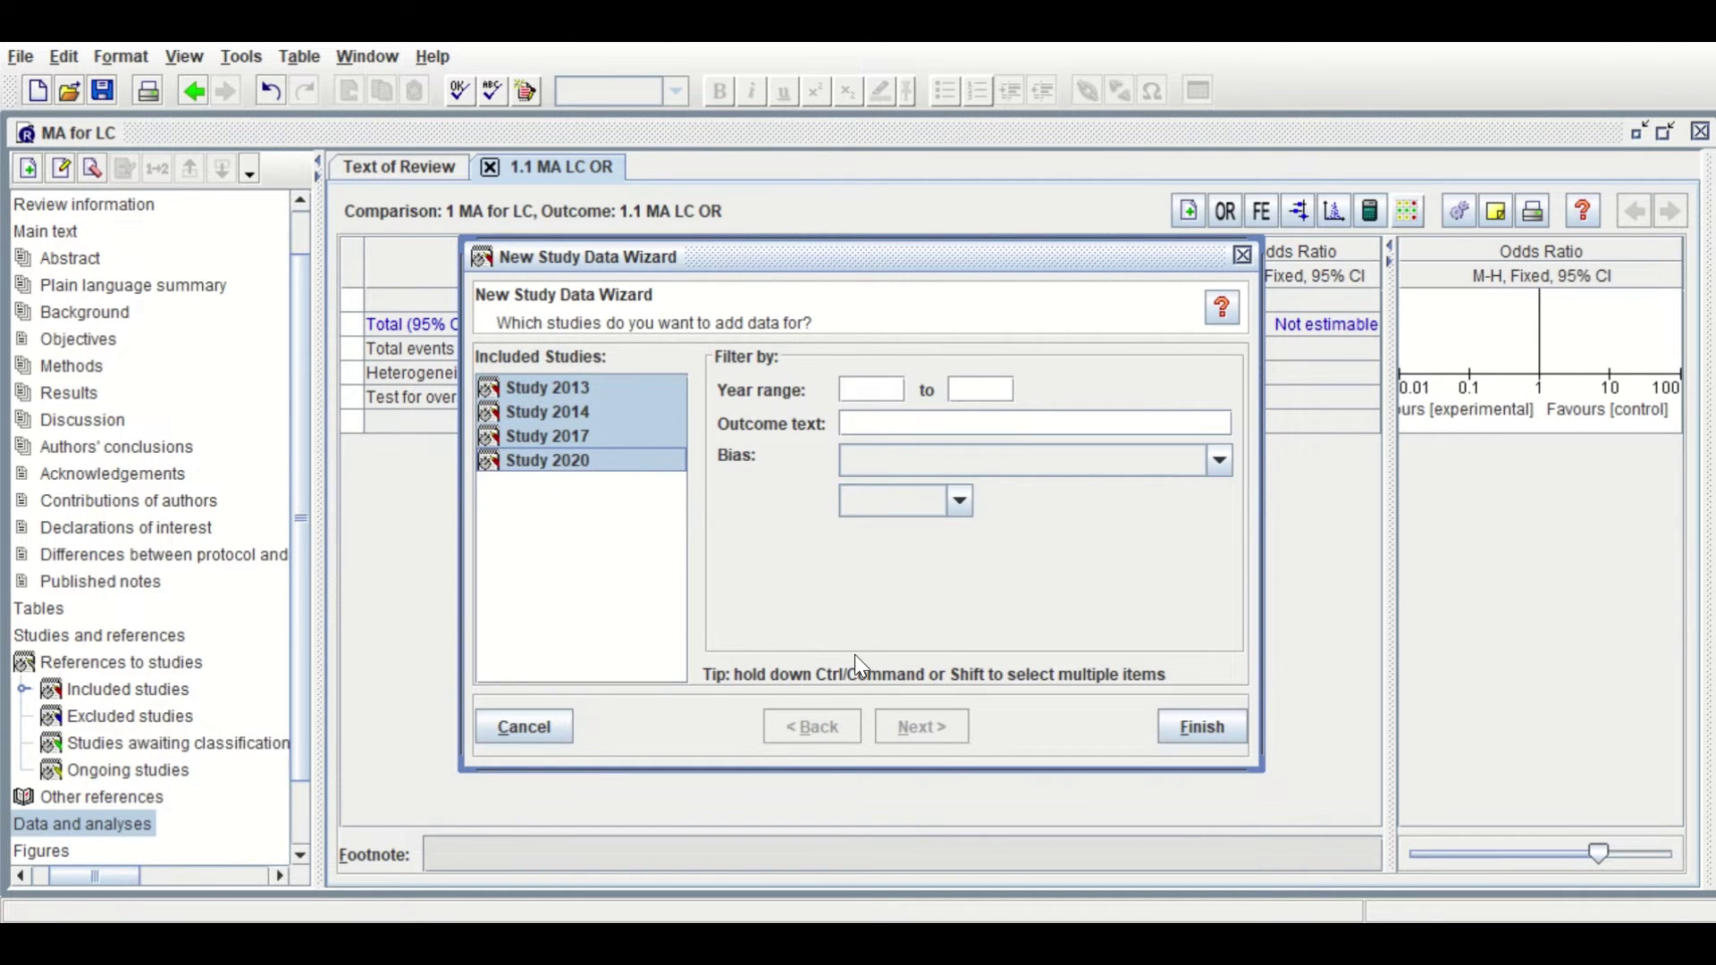
pyautogui.click(1203, 727)
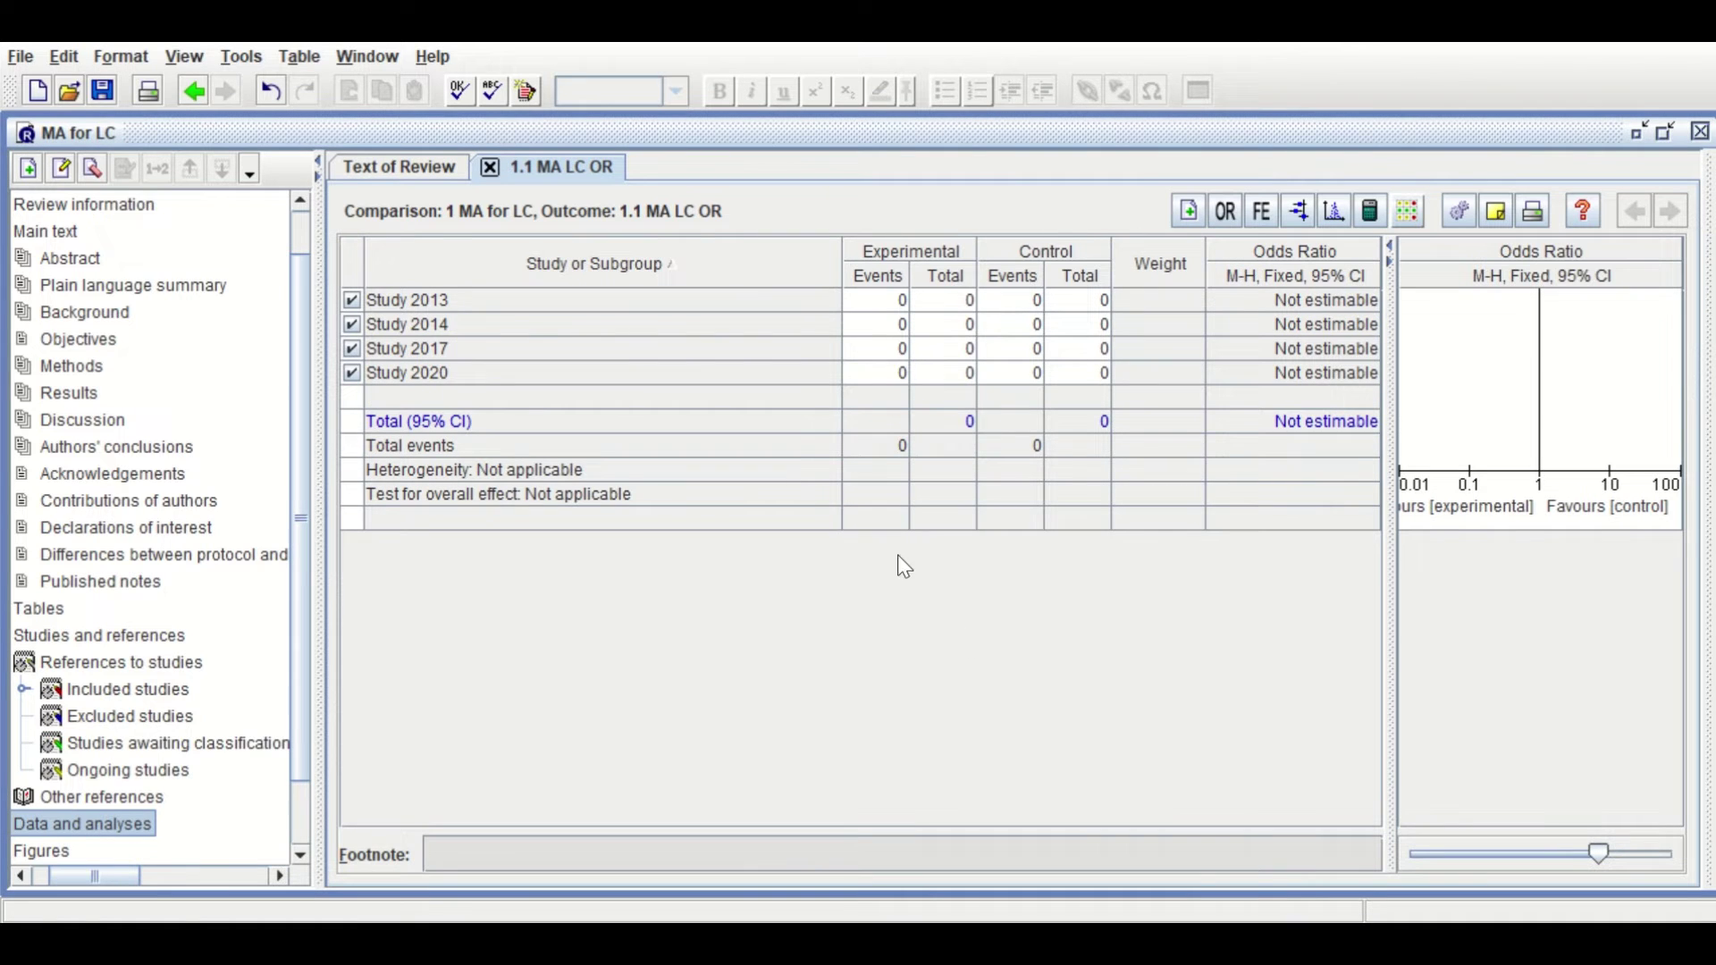
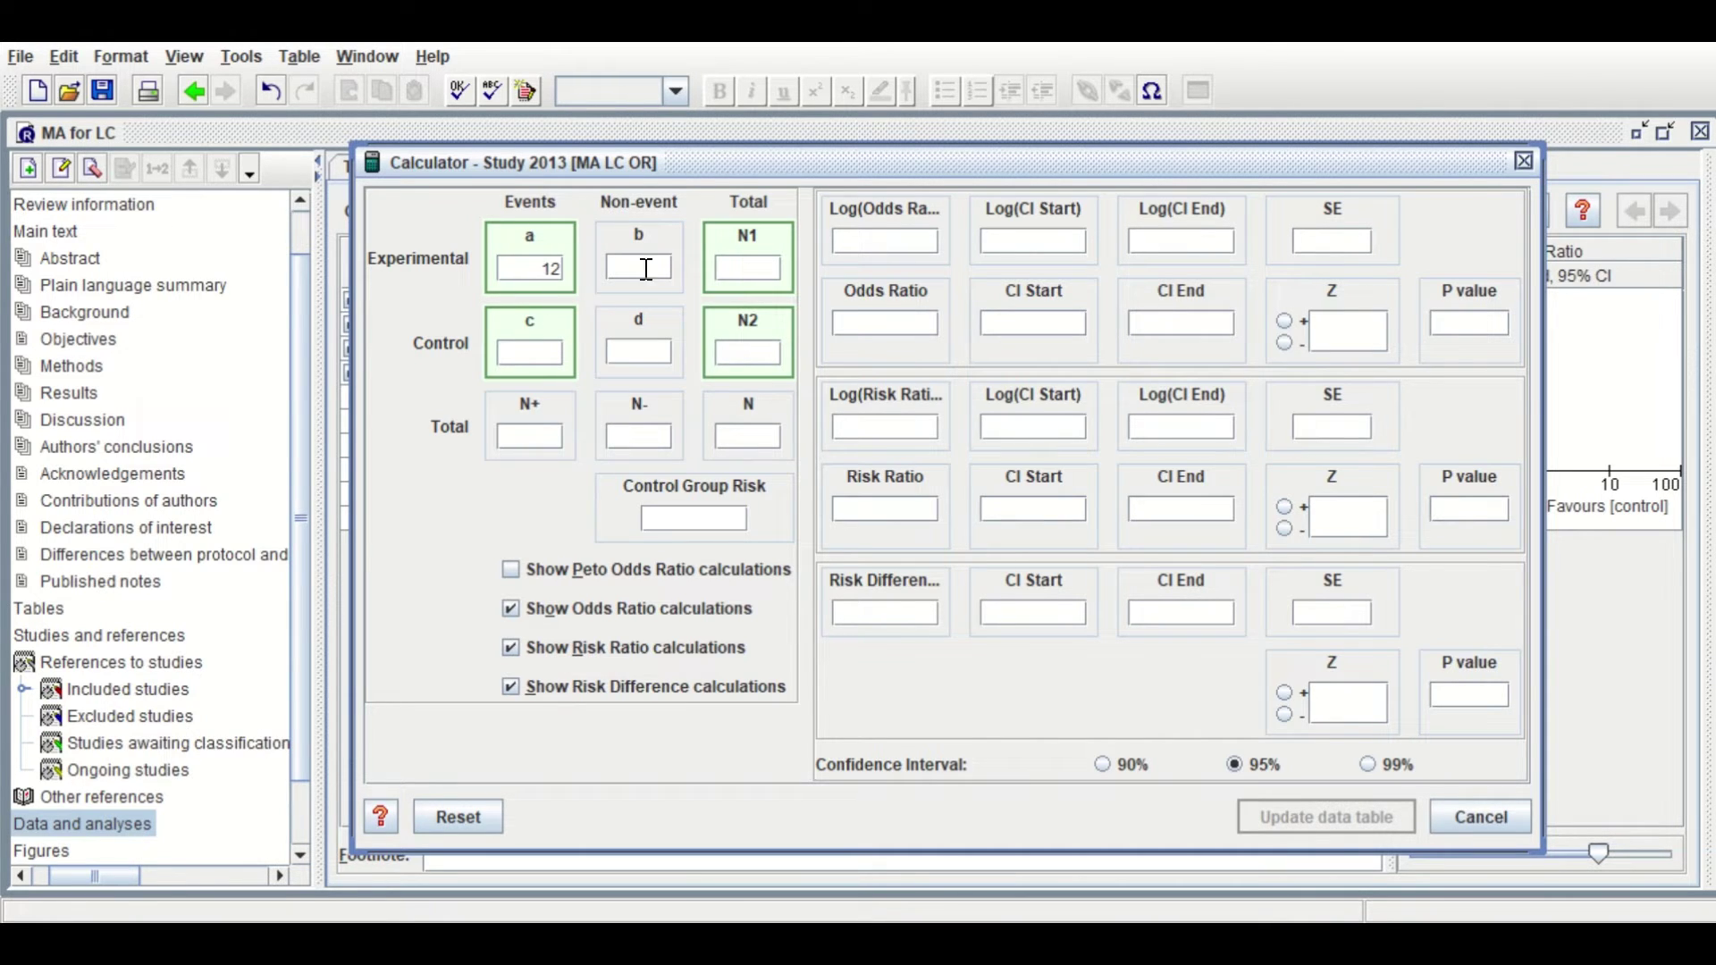
# Complete Study 2013 in the calculator with experimental total 16, control events 1 and control total 25, and update the data table
pyautogui.click(741, 267)
pyautogui.click(555, 352)
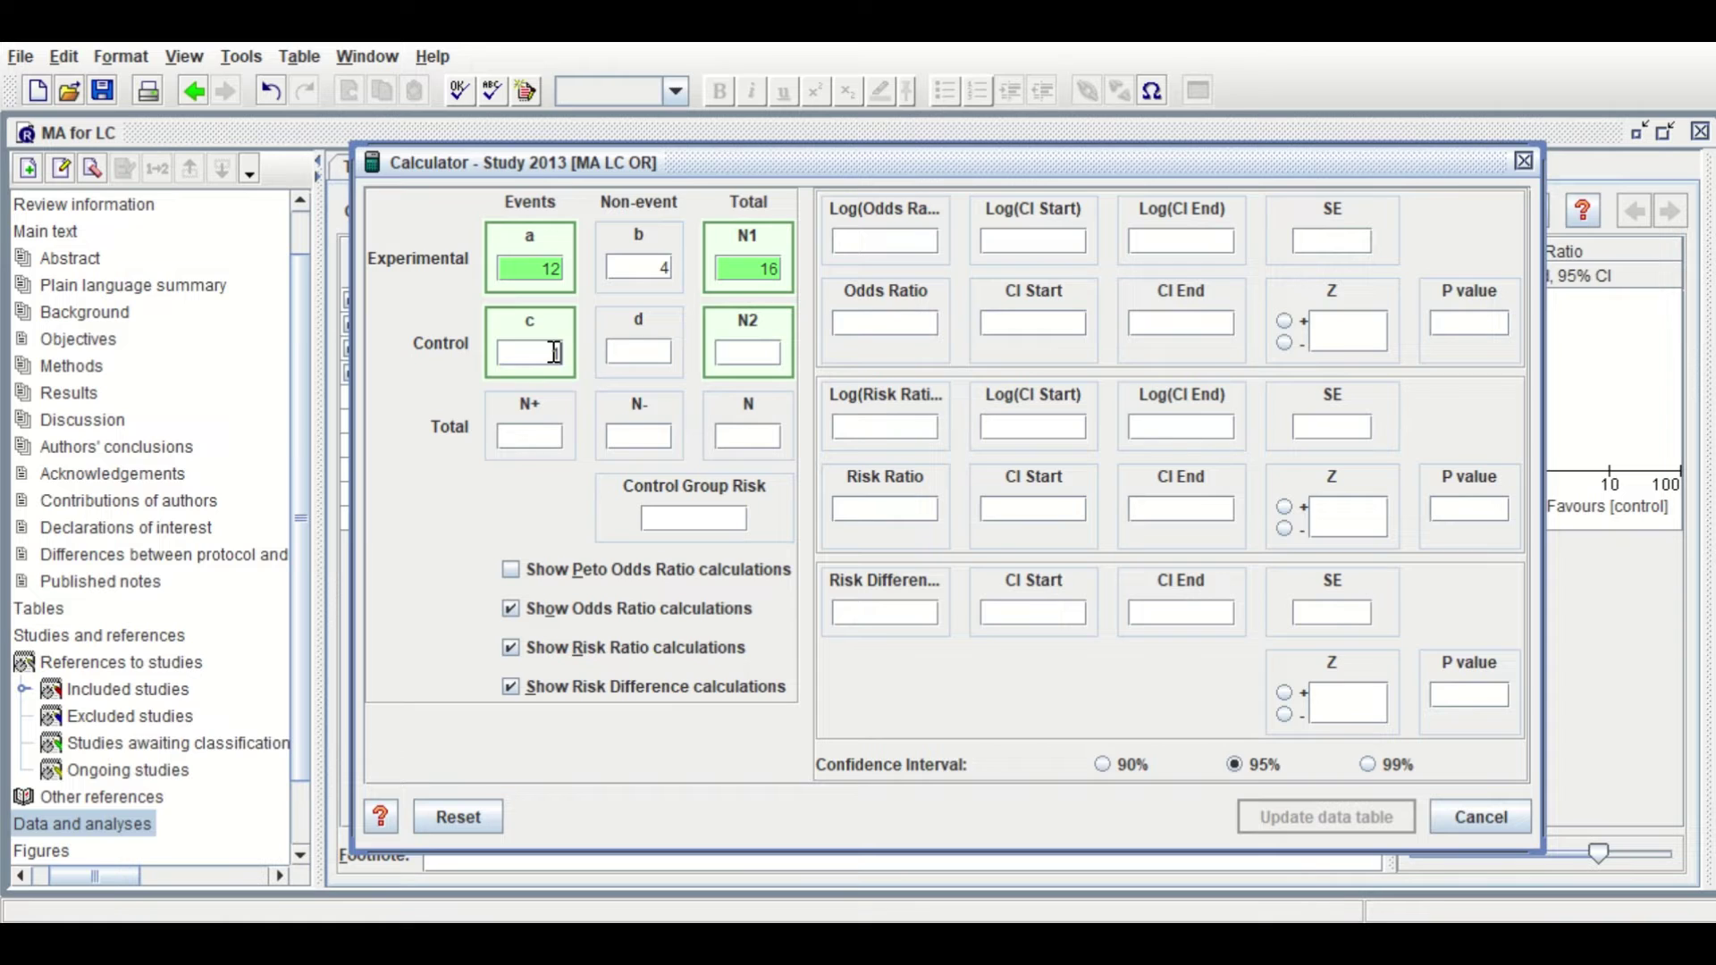
pyautogui.click(749, 354)
pyautogui.write('2')
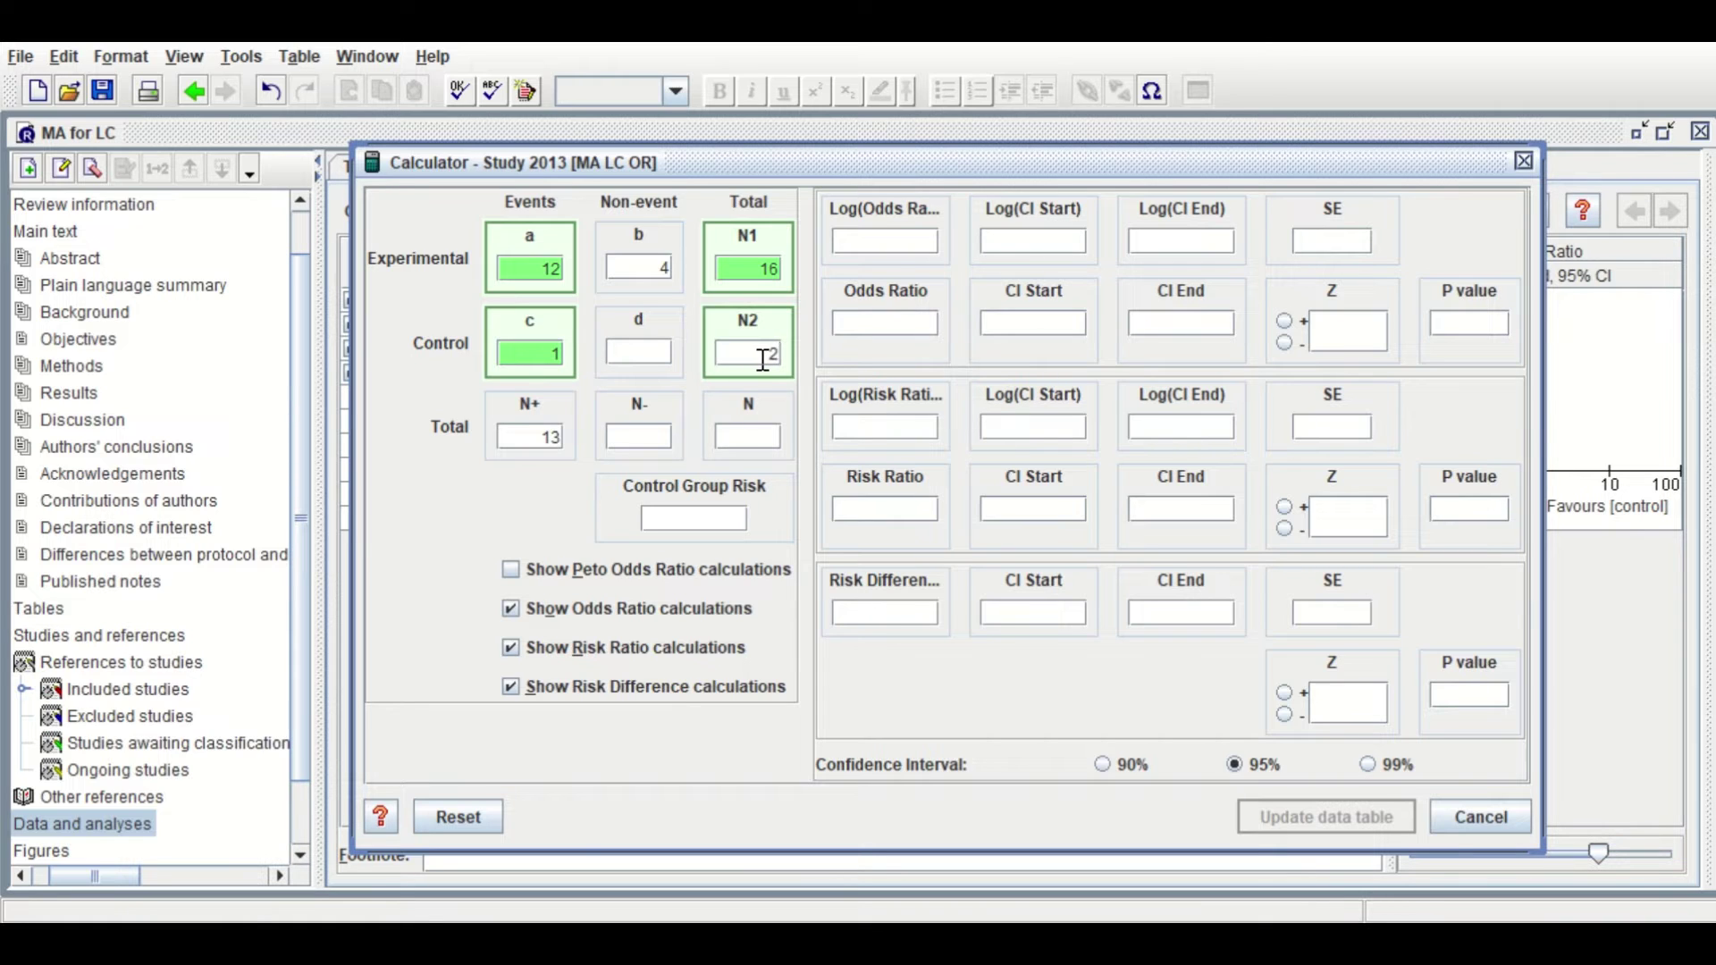
pyautogui.write('5')
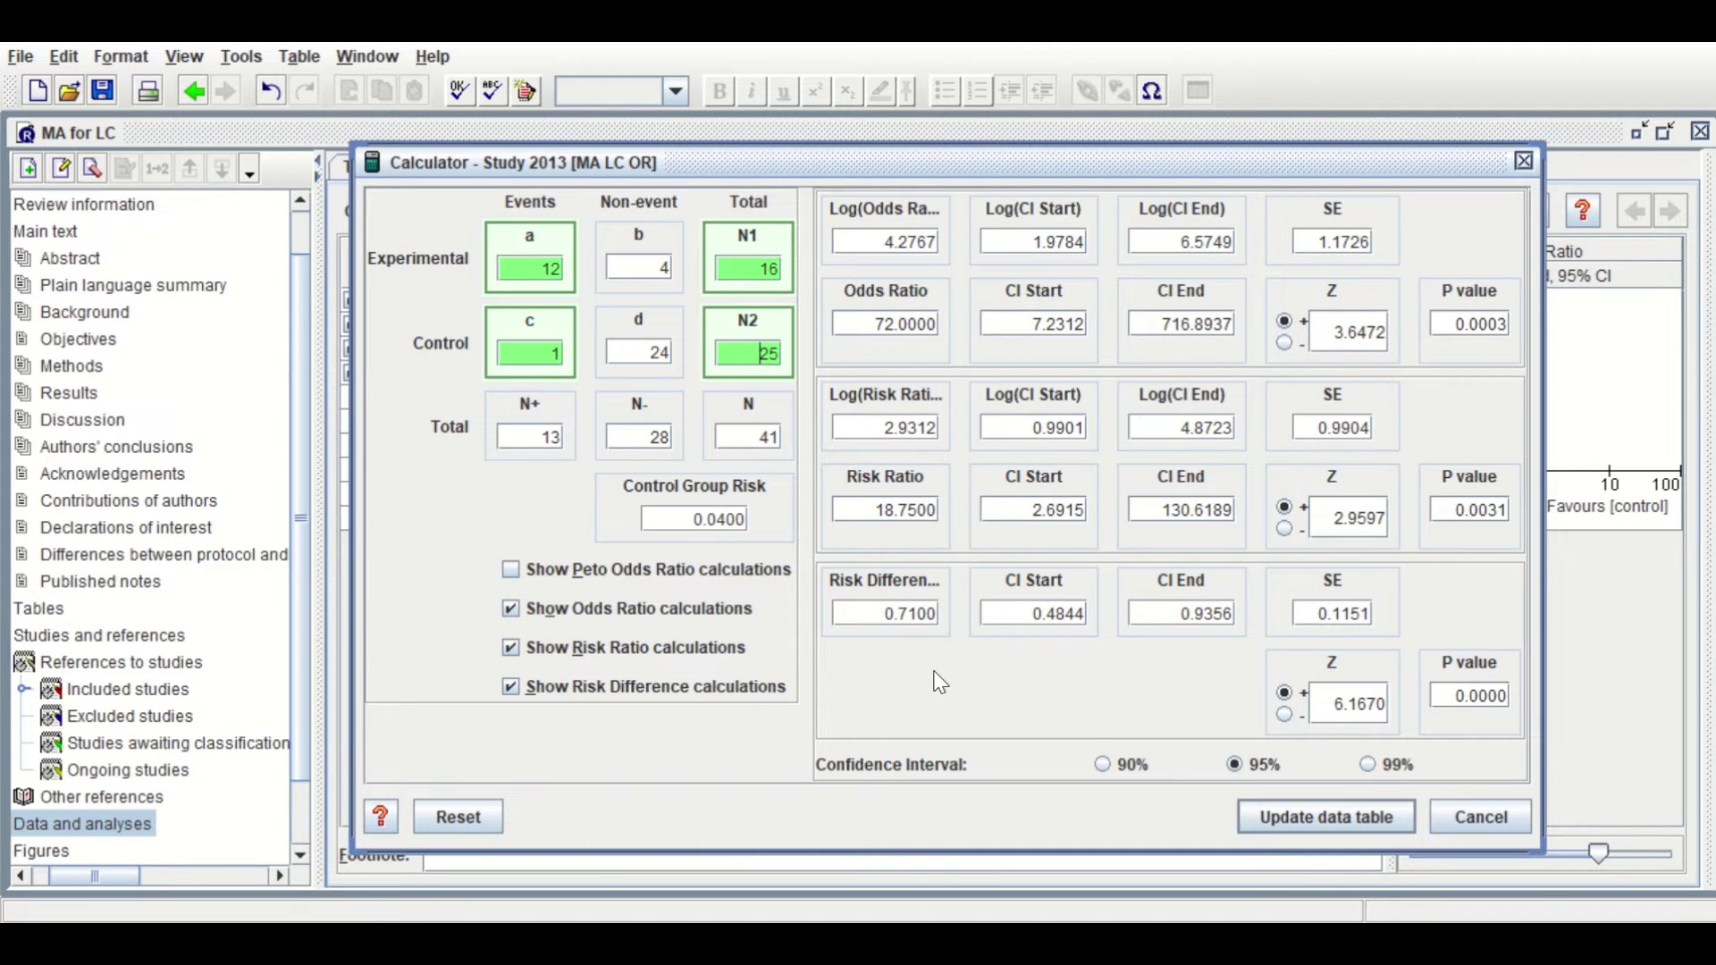
pyautogui.click(1328, 819)
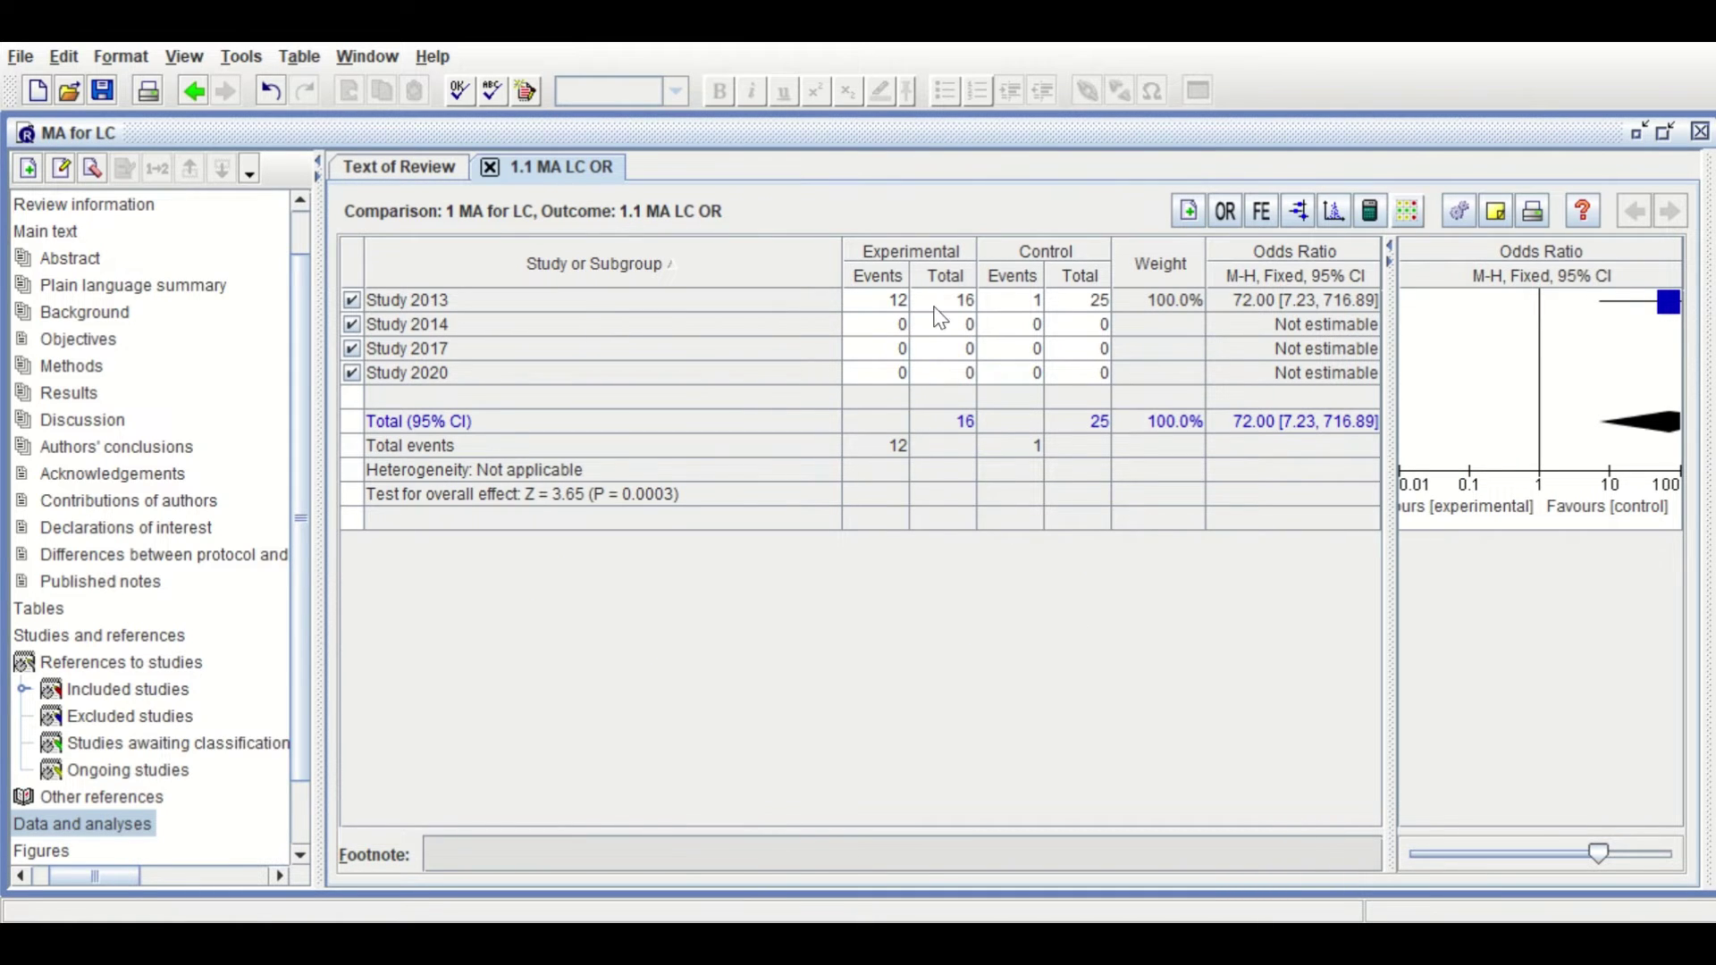
# Enter Study 2014's data directly in the table: 45 events of 60 in the experimental group and 8 of 70 in control
pyautogui.click(869, 319)
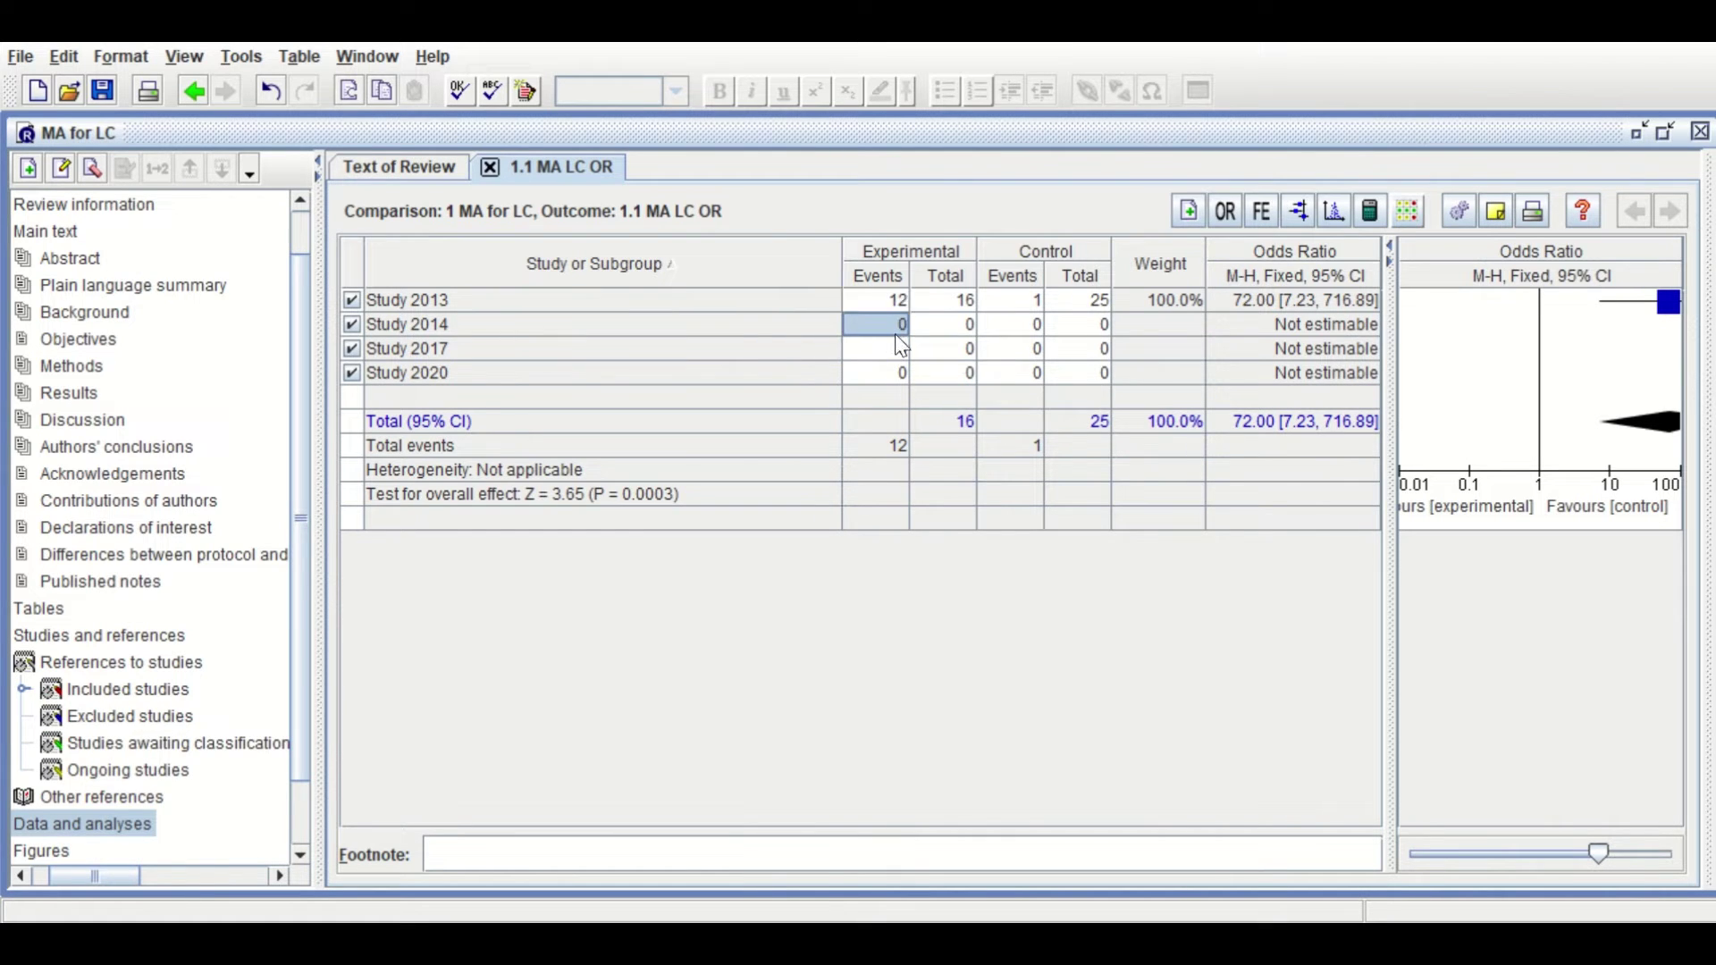
pyautogui.write('3')
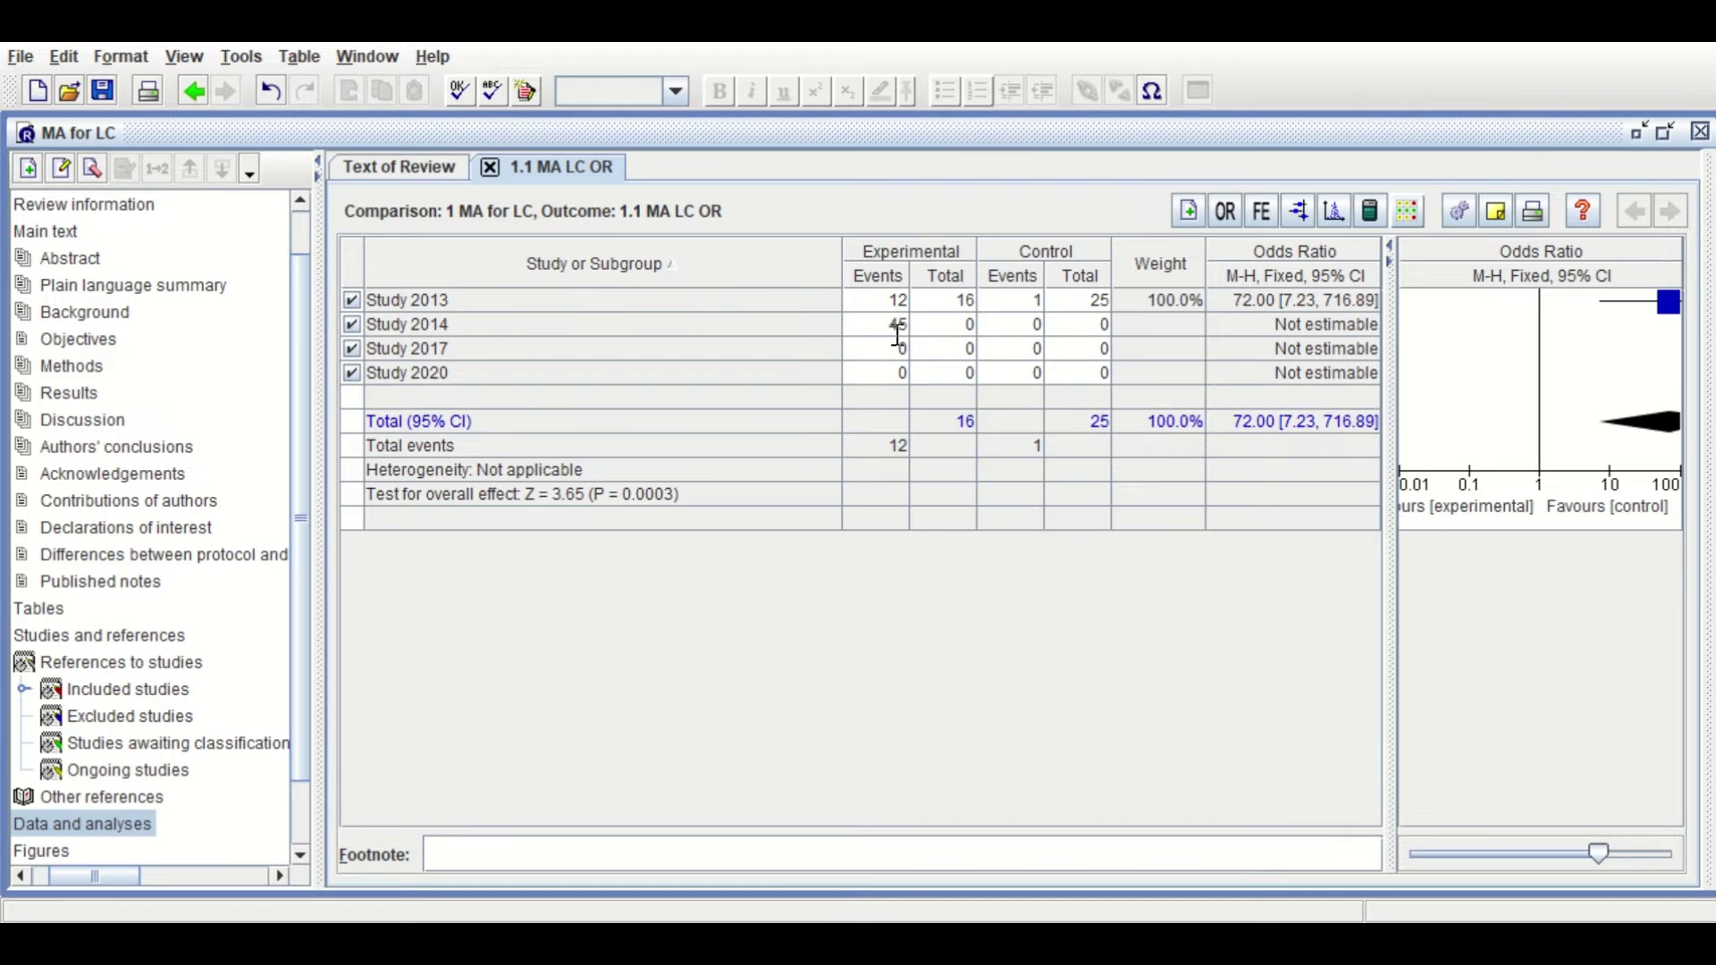
pyautogui.click(959, 330)
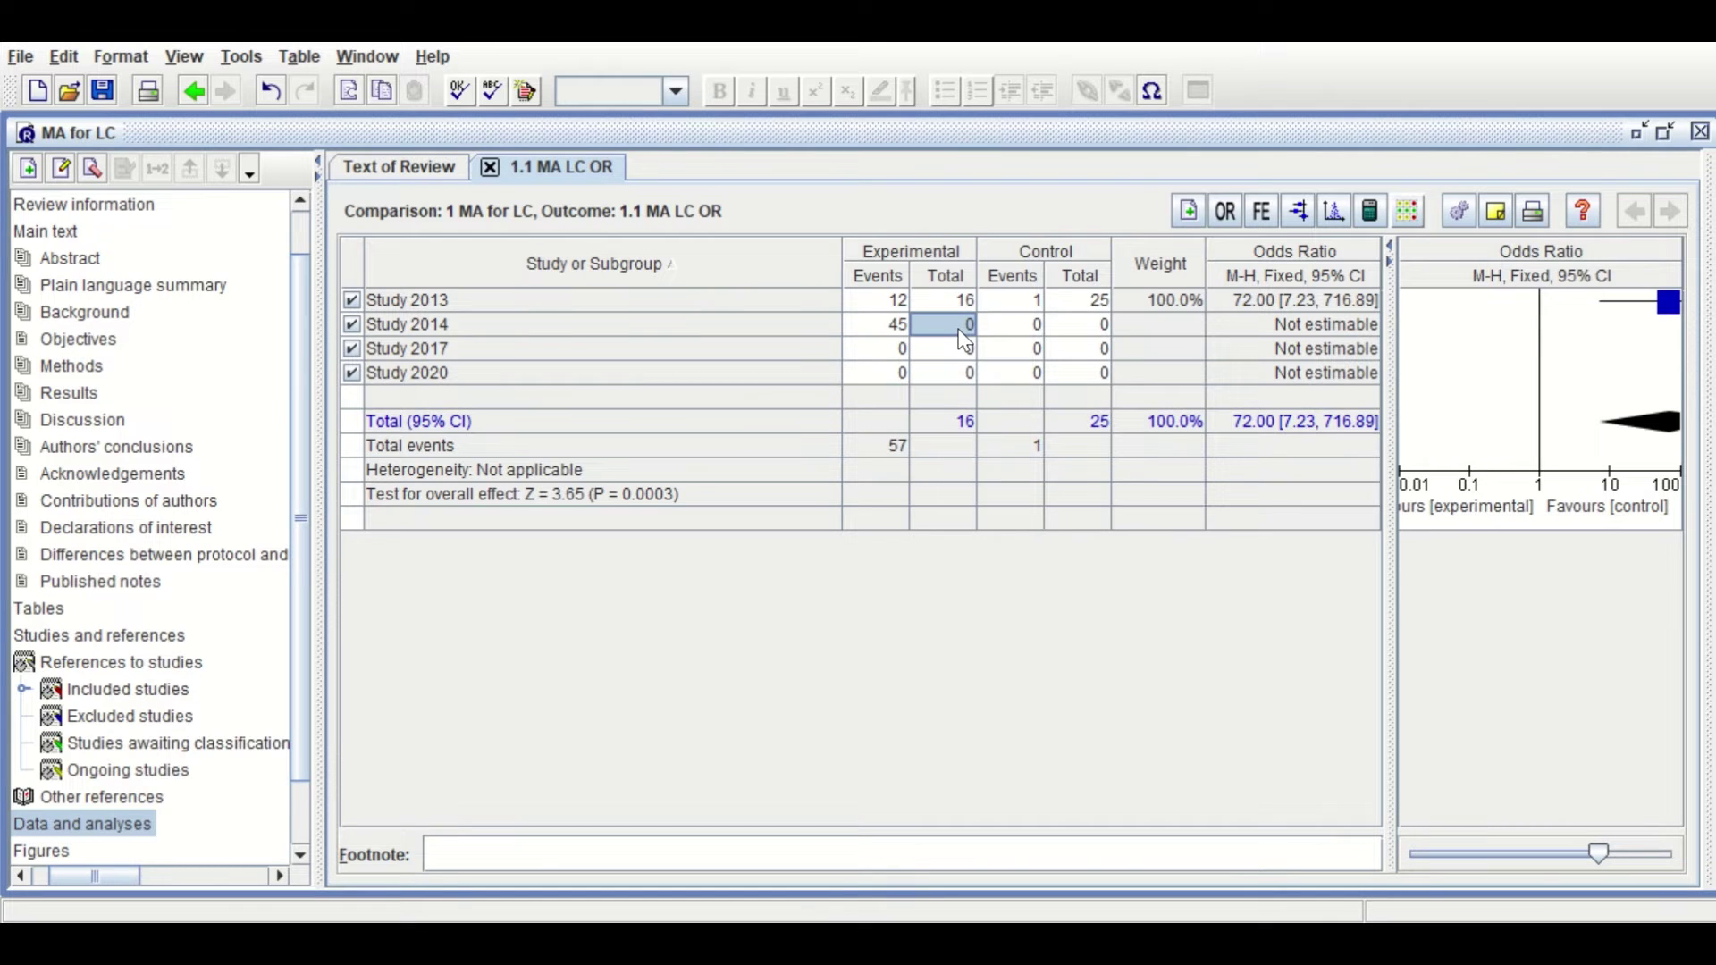
pyautogui.doubleClick(960, 330)
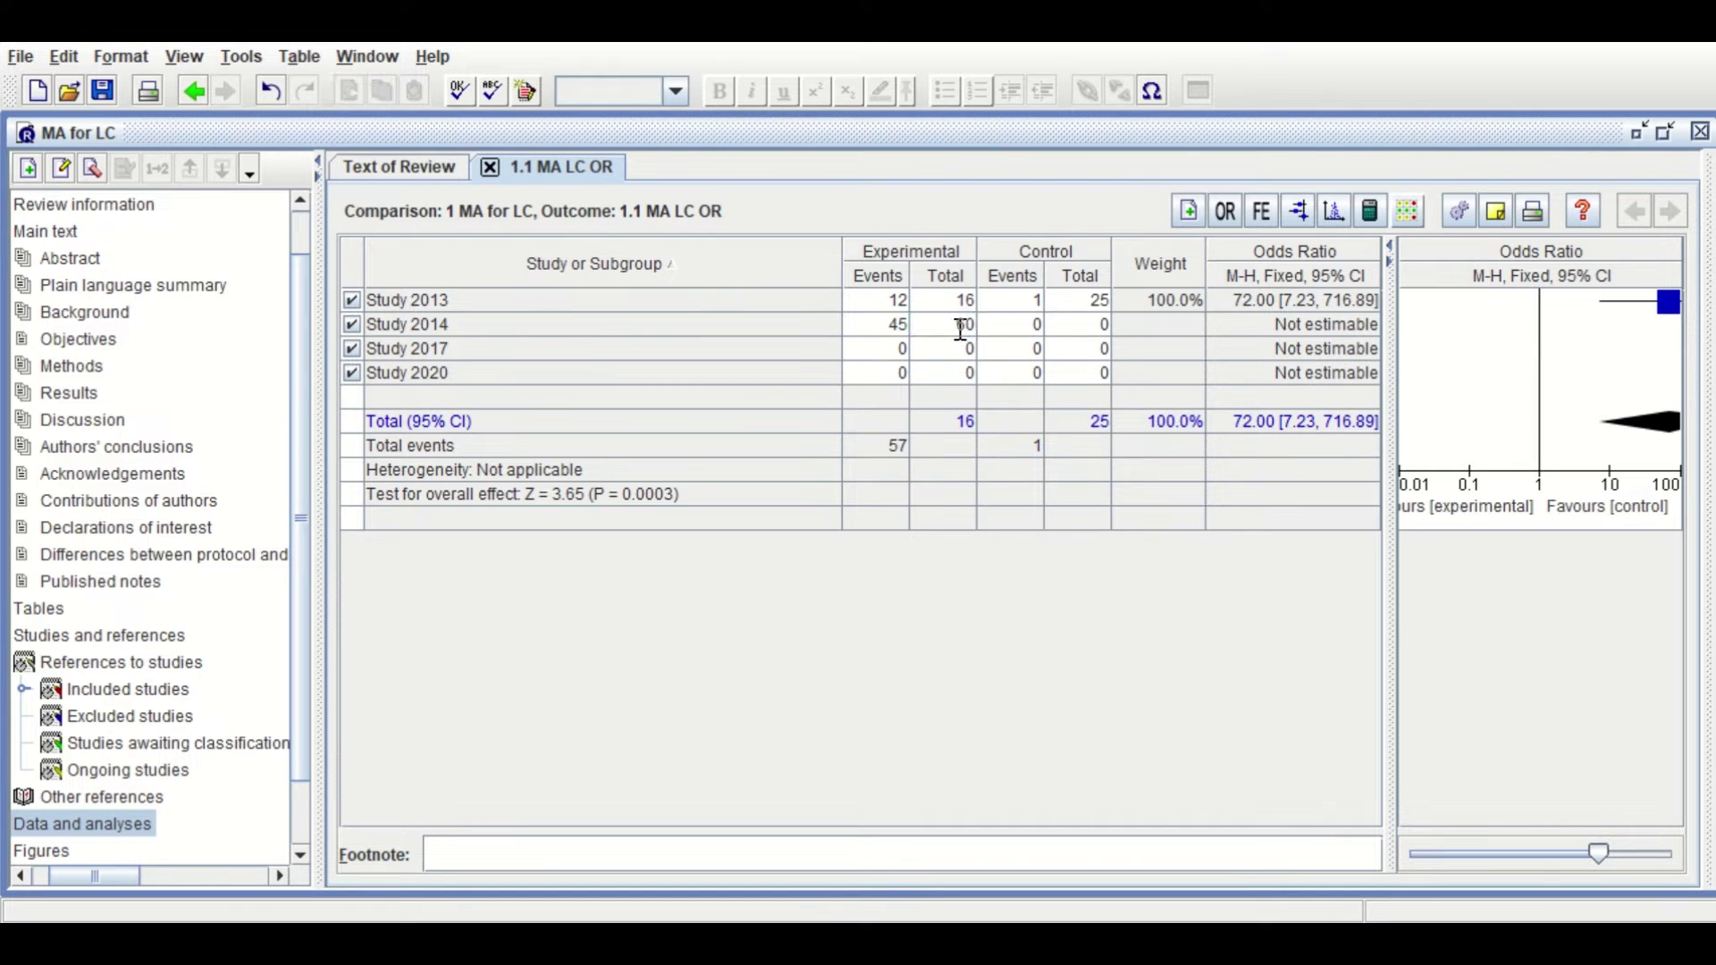
pyautogui.click(1009, 324)
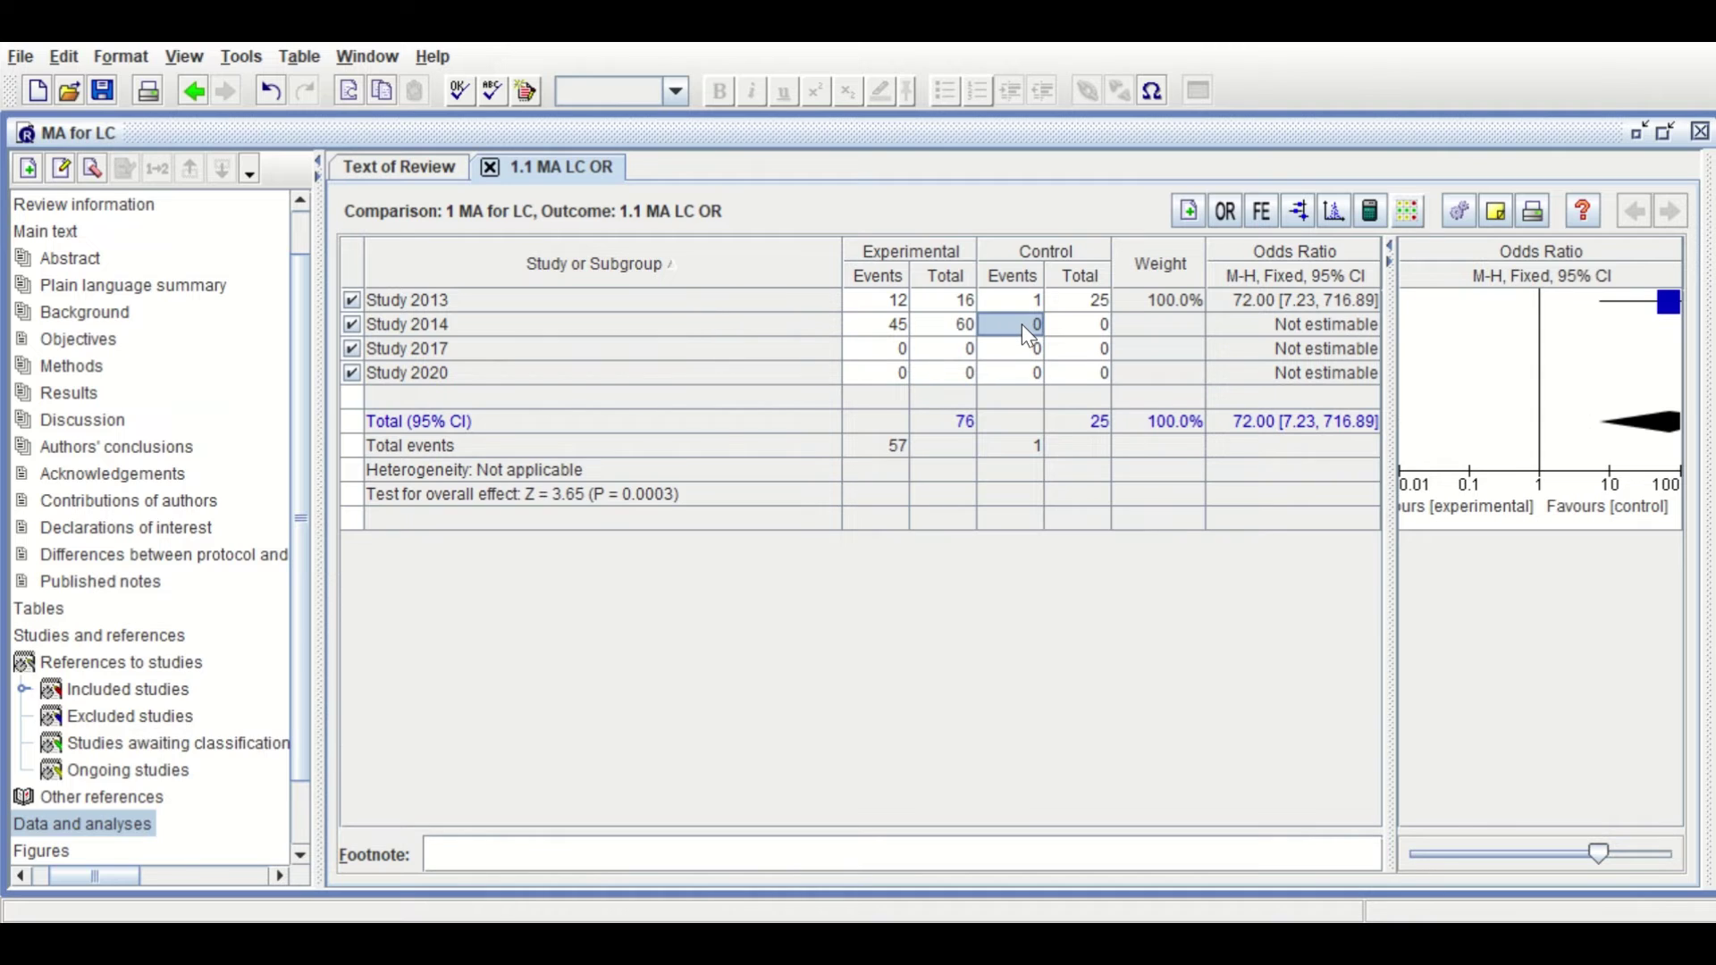
pyautogui.write('8')
pyautogui.press('Tab')
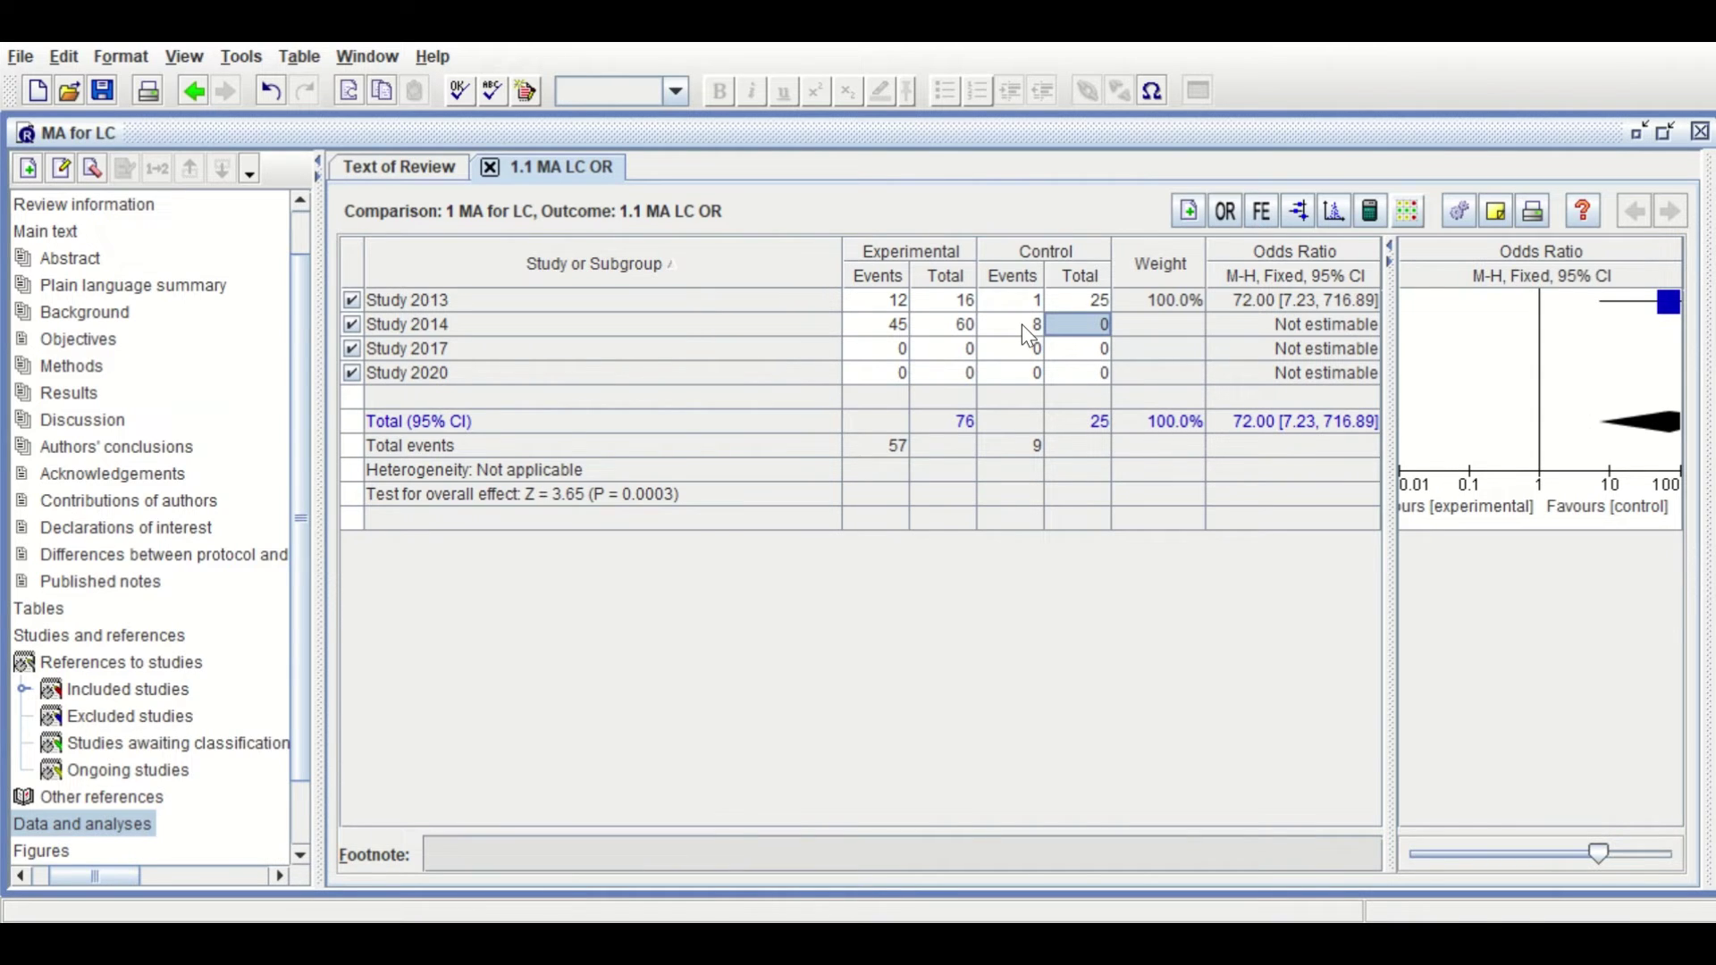
pyautogui.write('70')
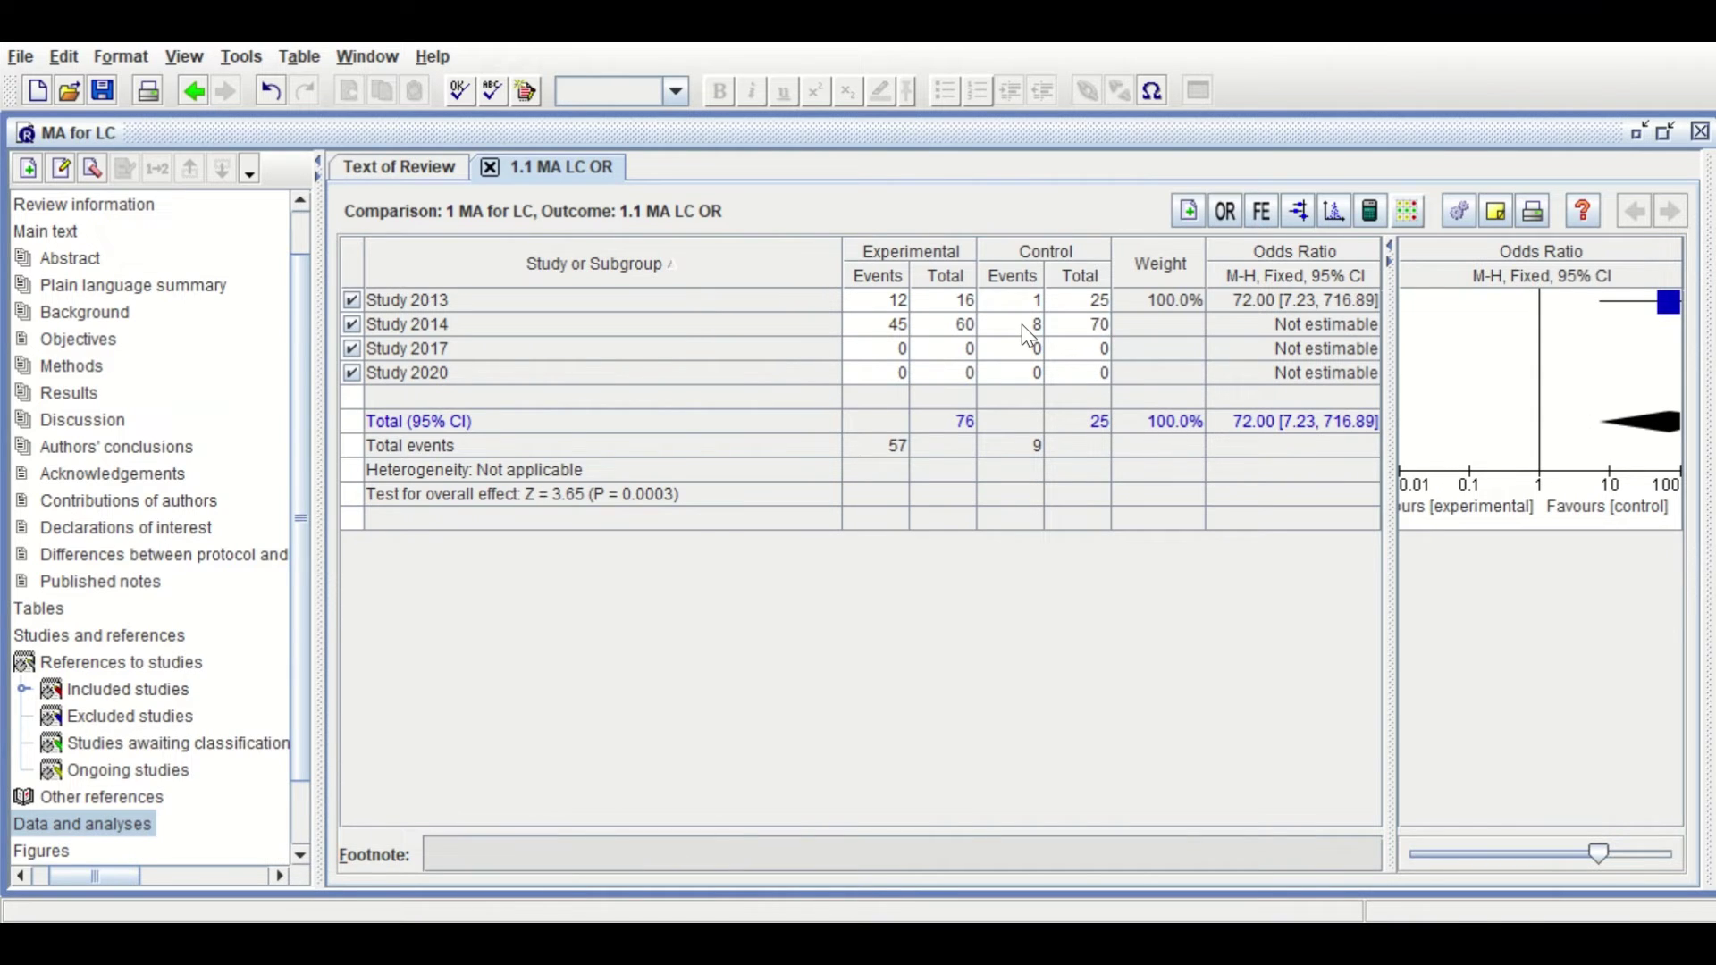
pyautogui.click(824, 375)
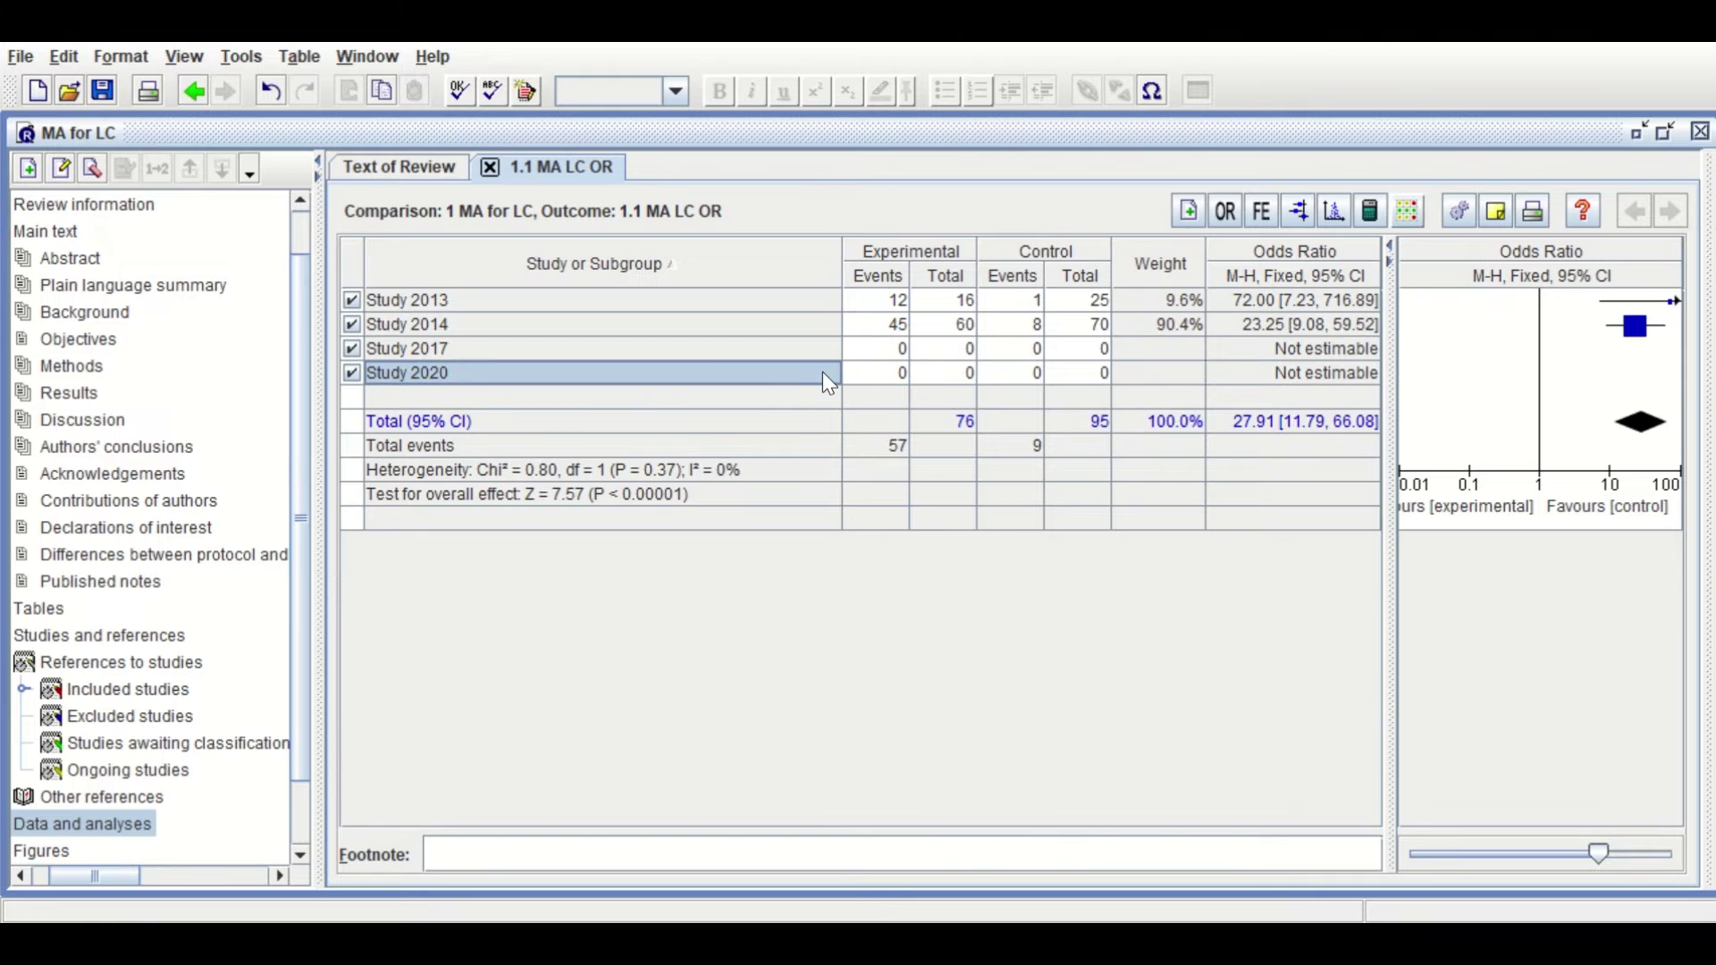
# Enter Study 2017's data through the calculator, with 32 of 46 experimental events and 5 of 60 control events, and update the data table
pyautogui.click(444, 350)
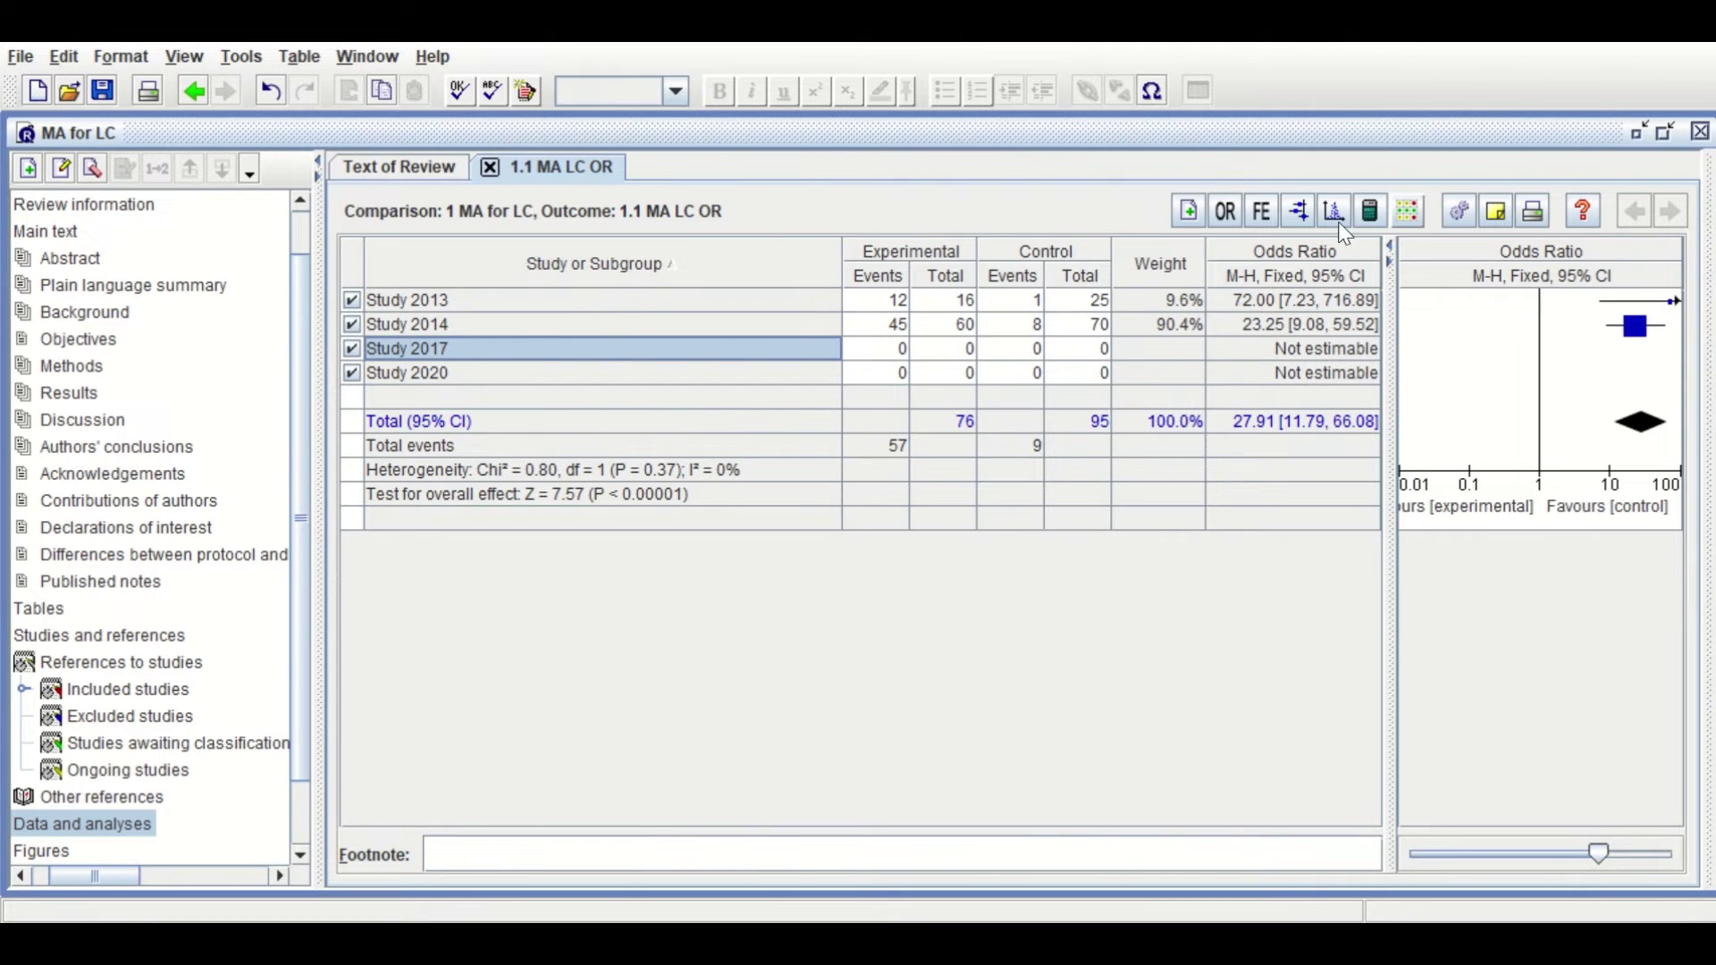
pyautogui.click(1369, 213)
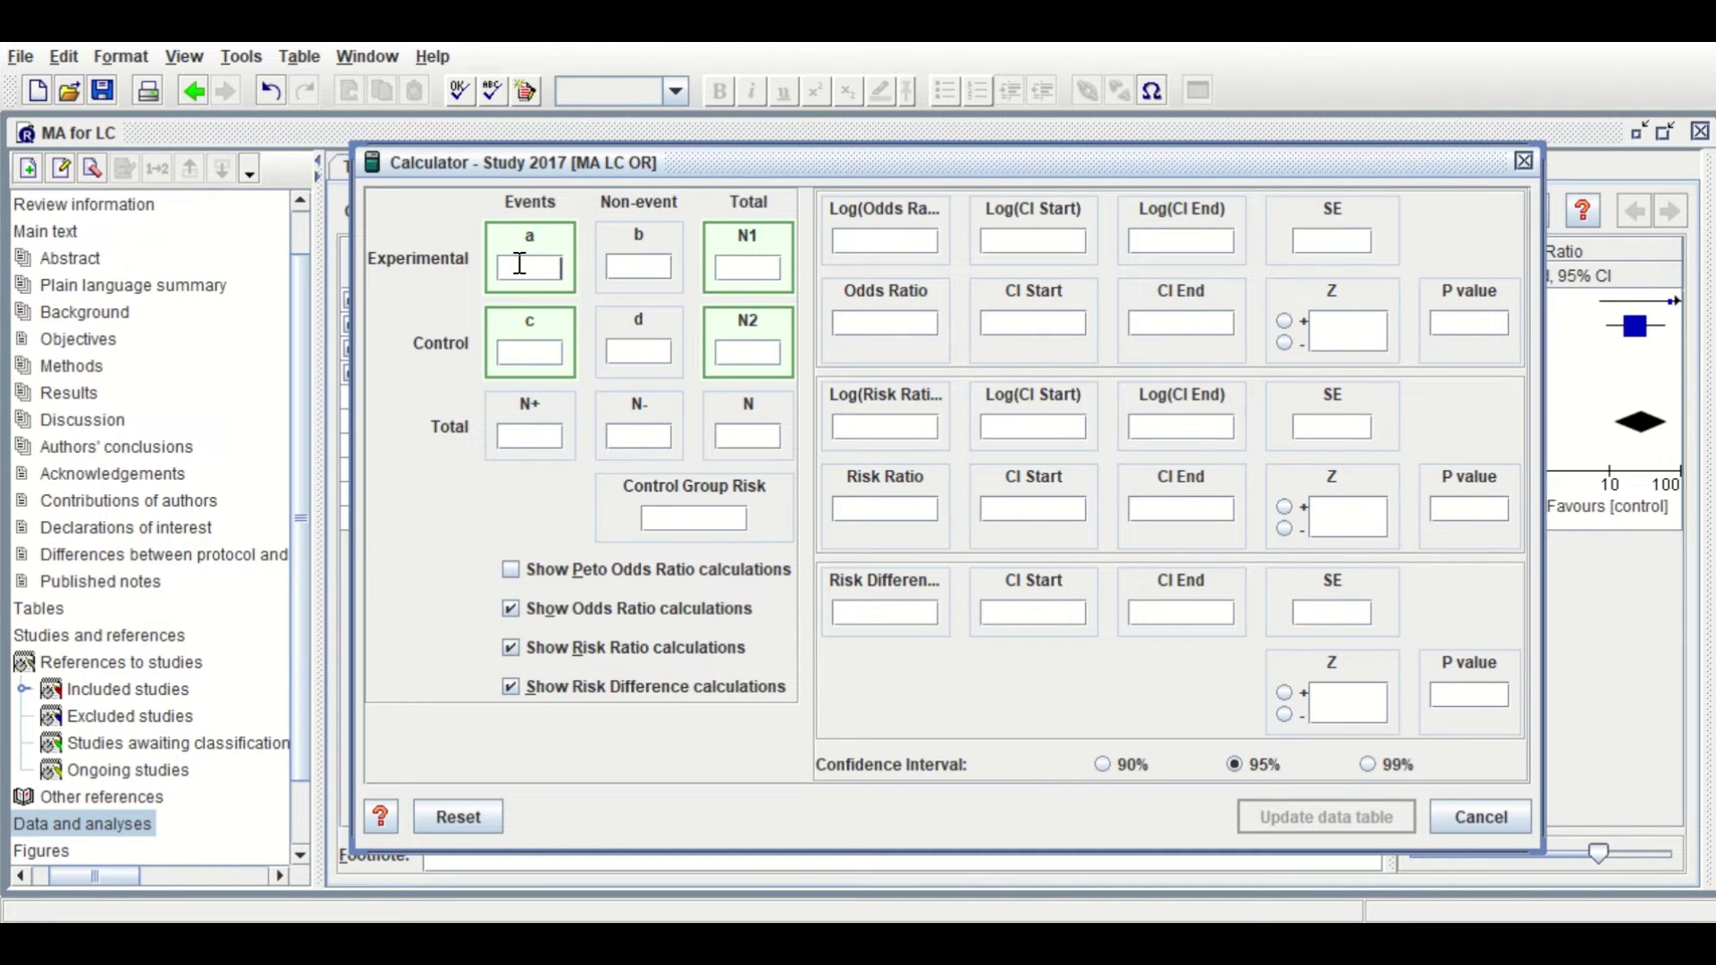
pyautogui.click(740, 265)
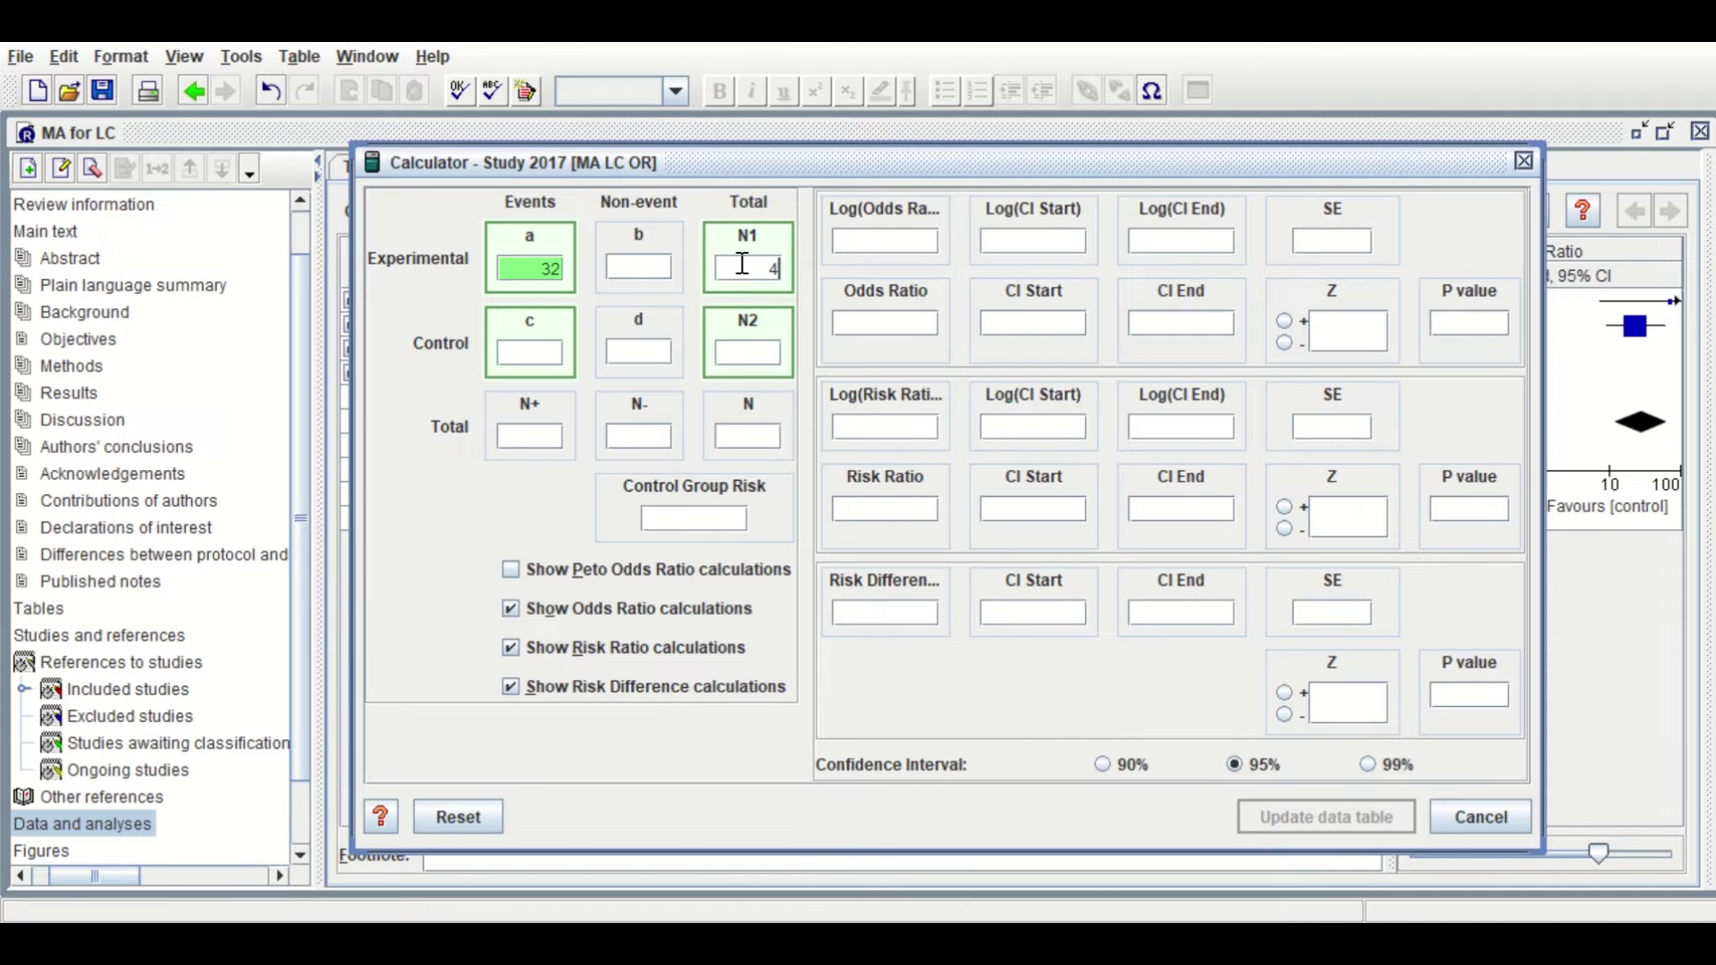
pyautogui.click(544, 349)
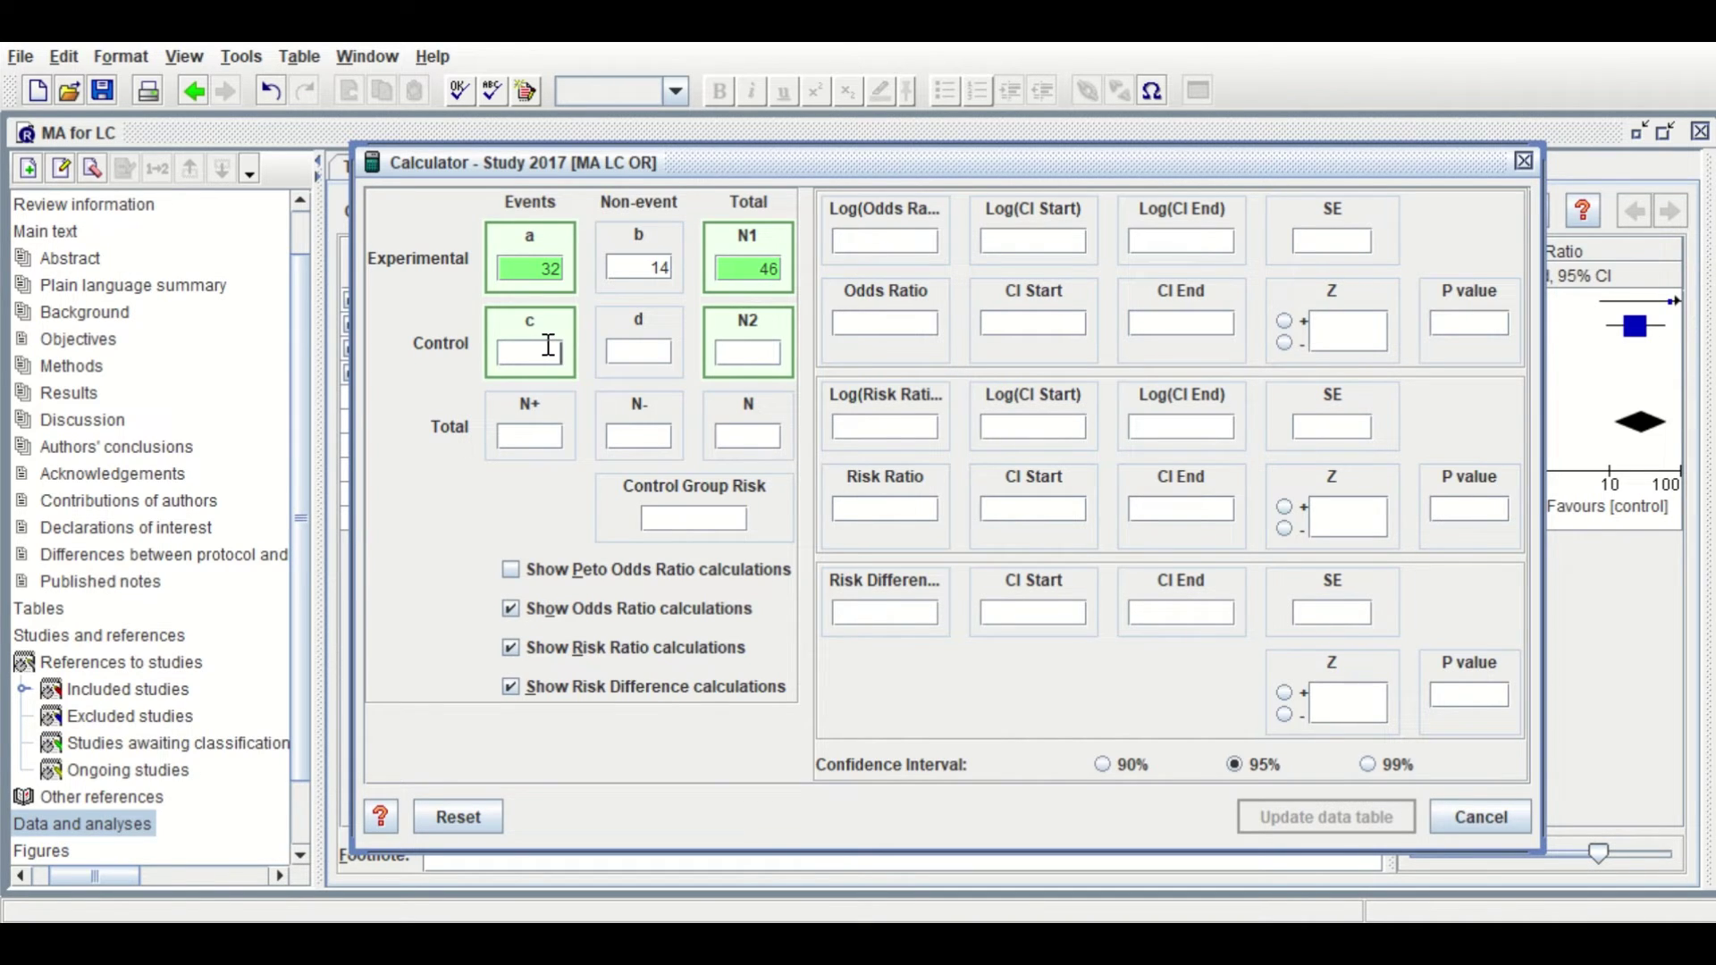
pyautogui.write('5')
pyautogui.click(734, 354)
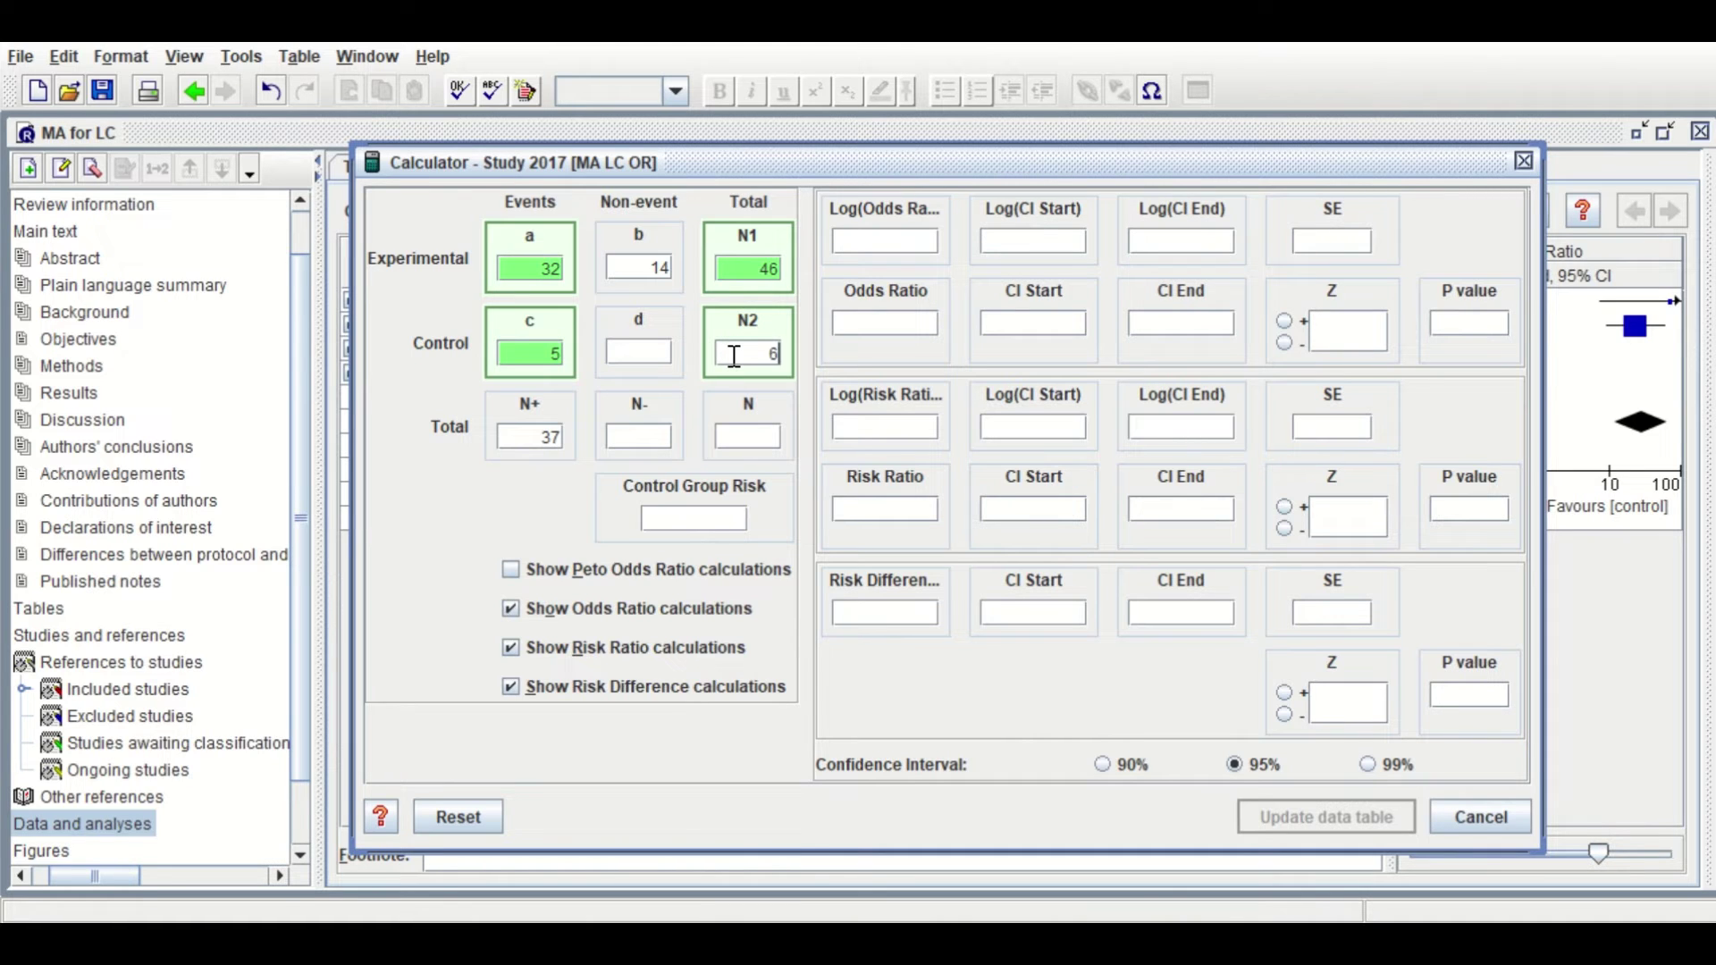
pyautogui.press('Return')
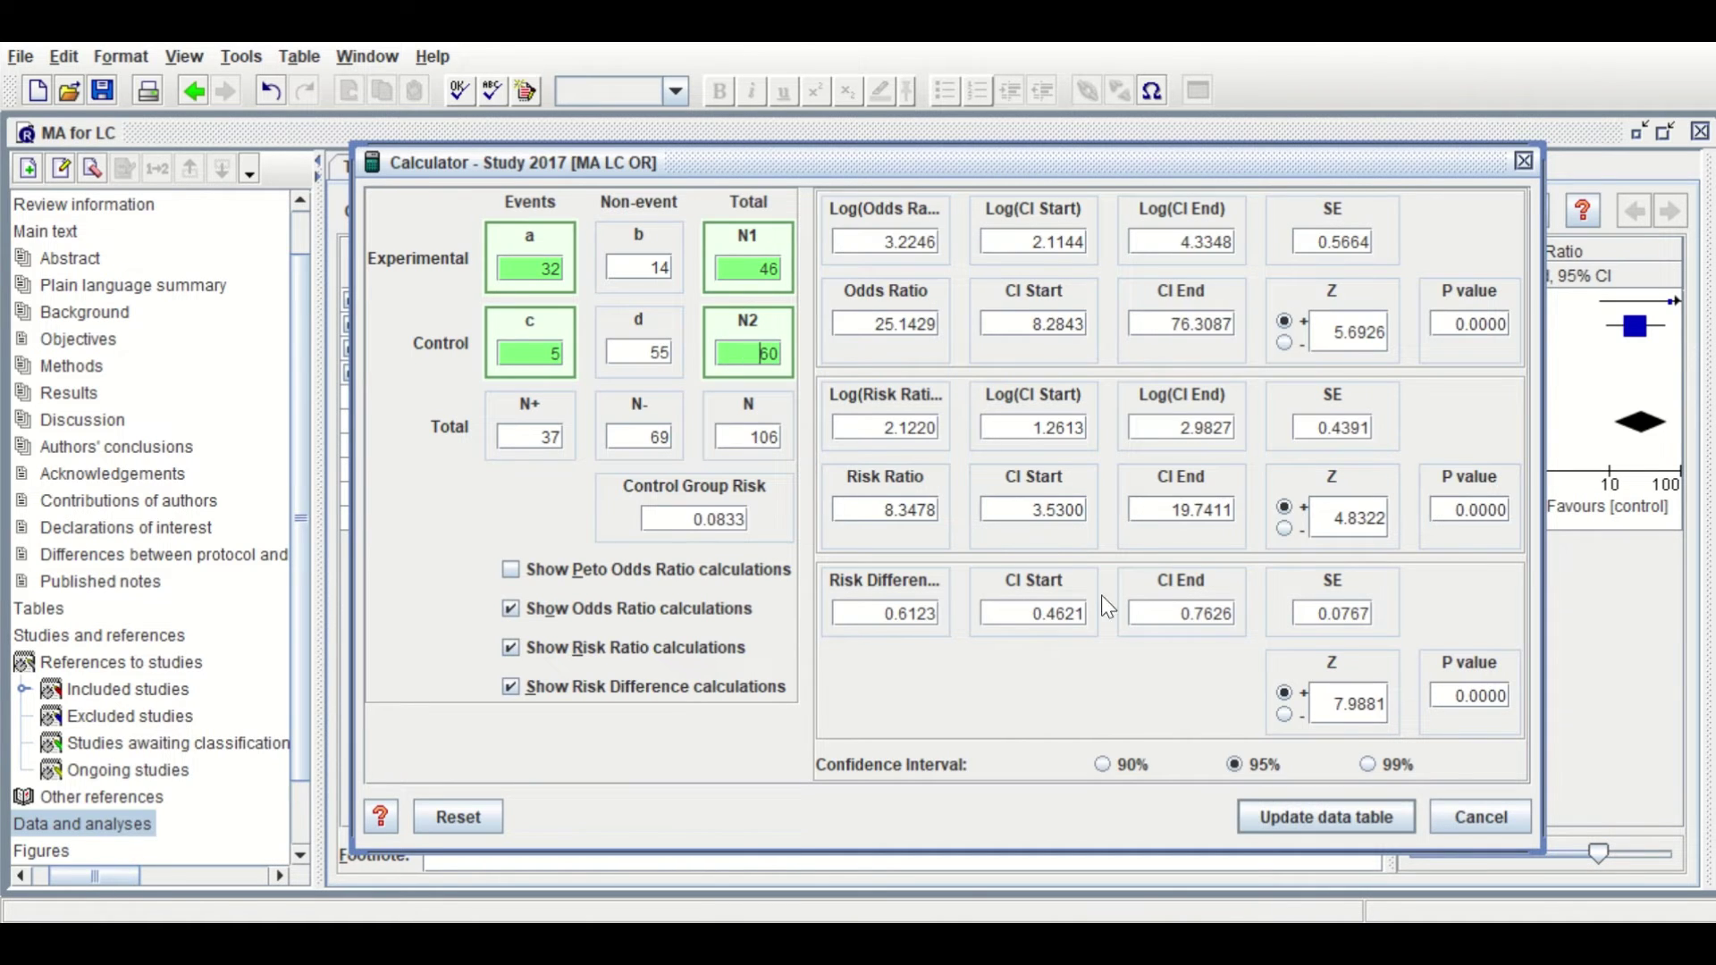
pyautogui.click(1298, 814)
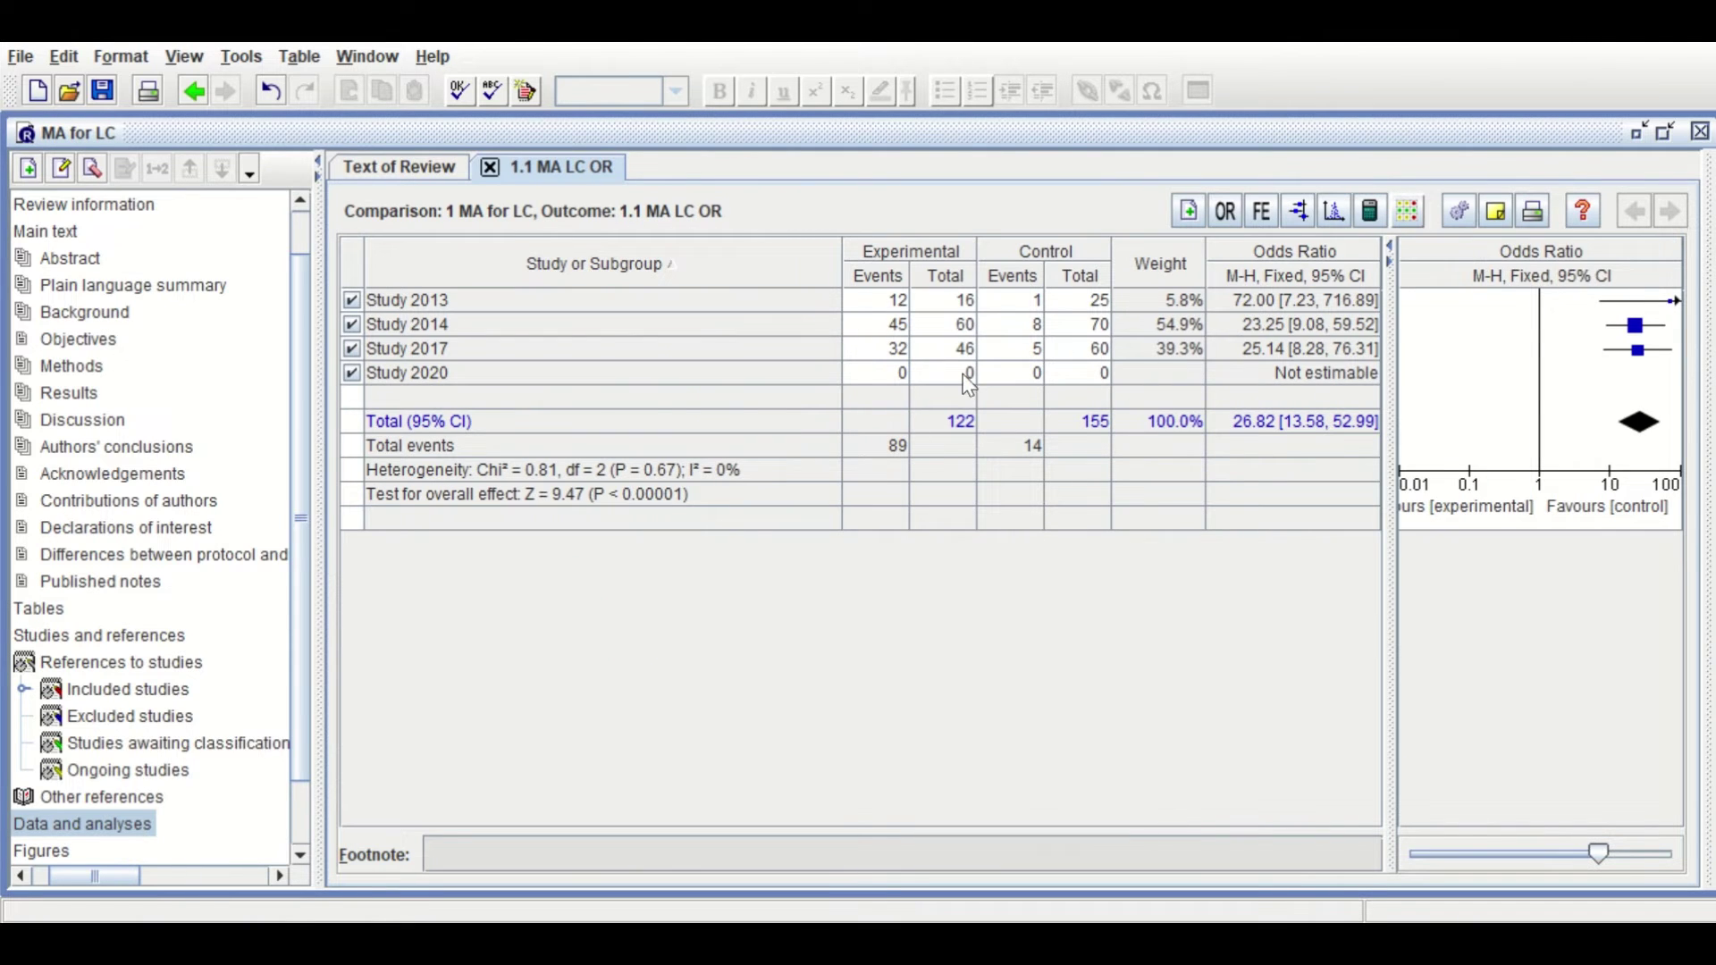
# Fill Study 2020's row directly in the table with 37 events of 50 in the experimental group and 5 of 55 in control
pyautogui.click(868, 379)
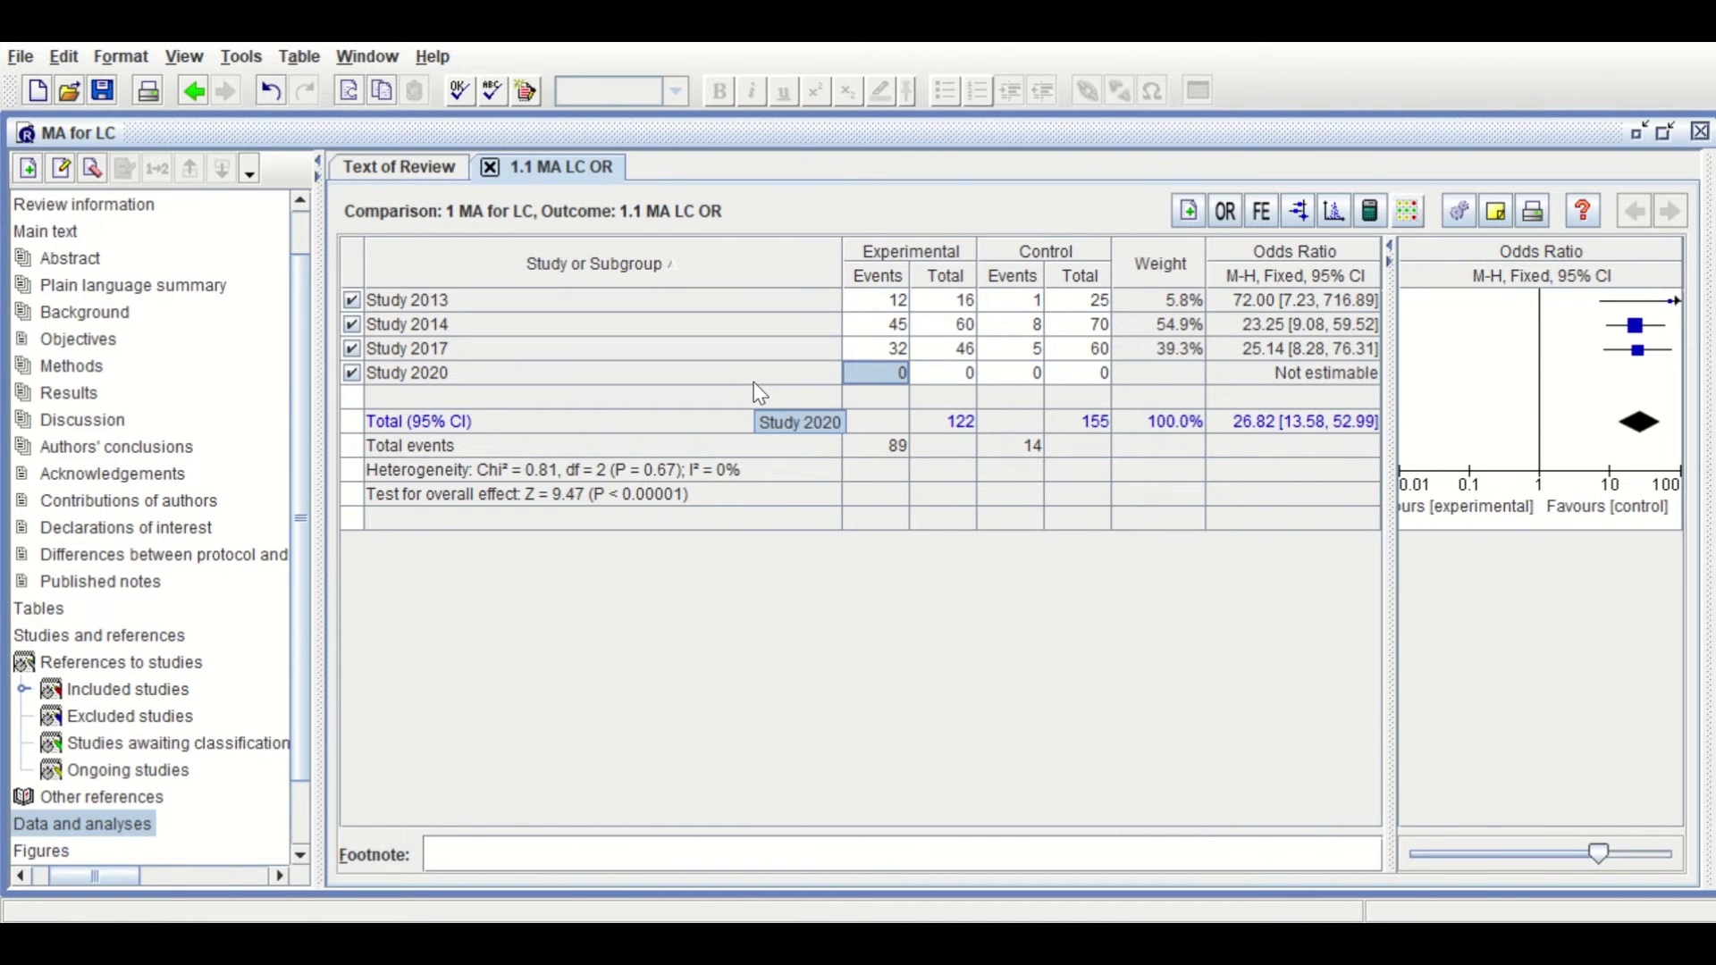
pyautogui.write('37')
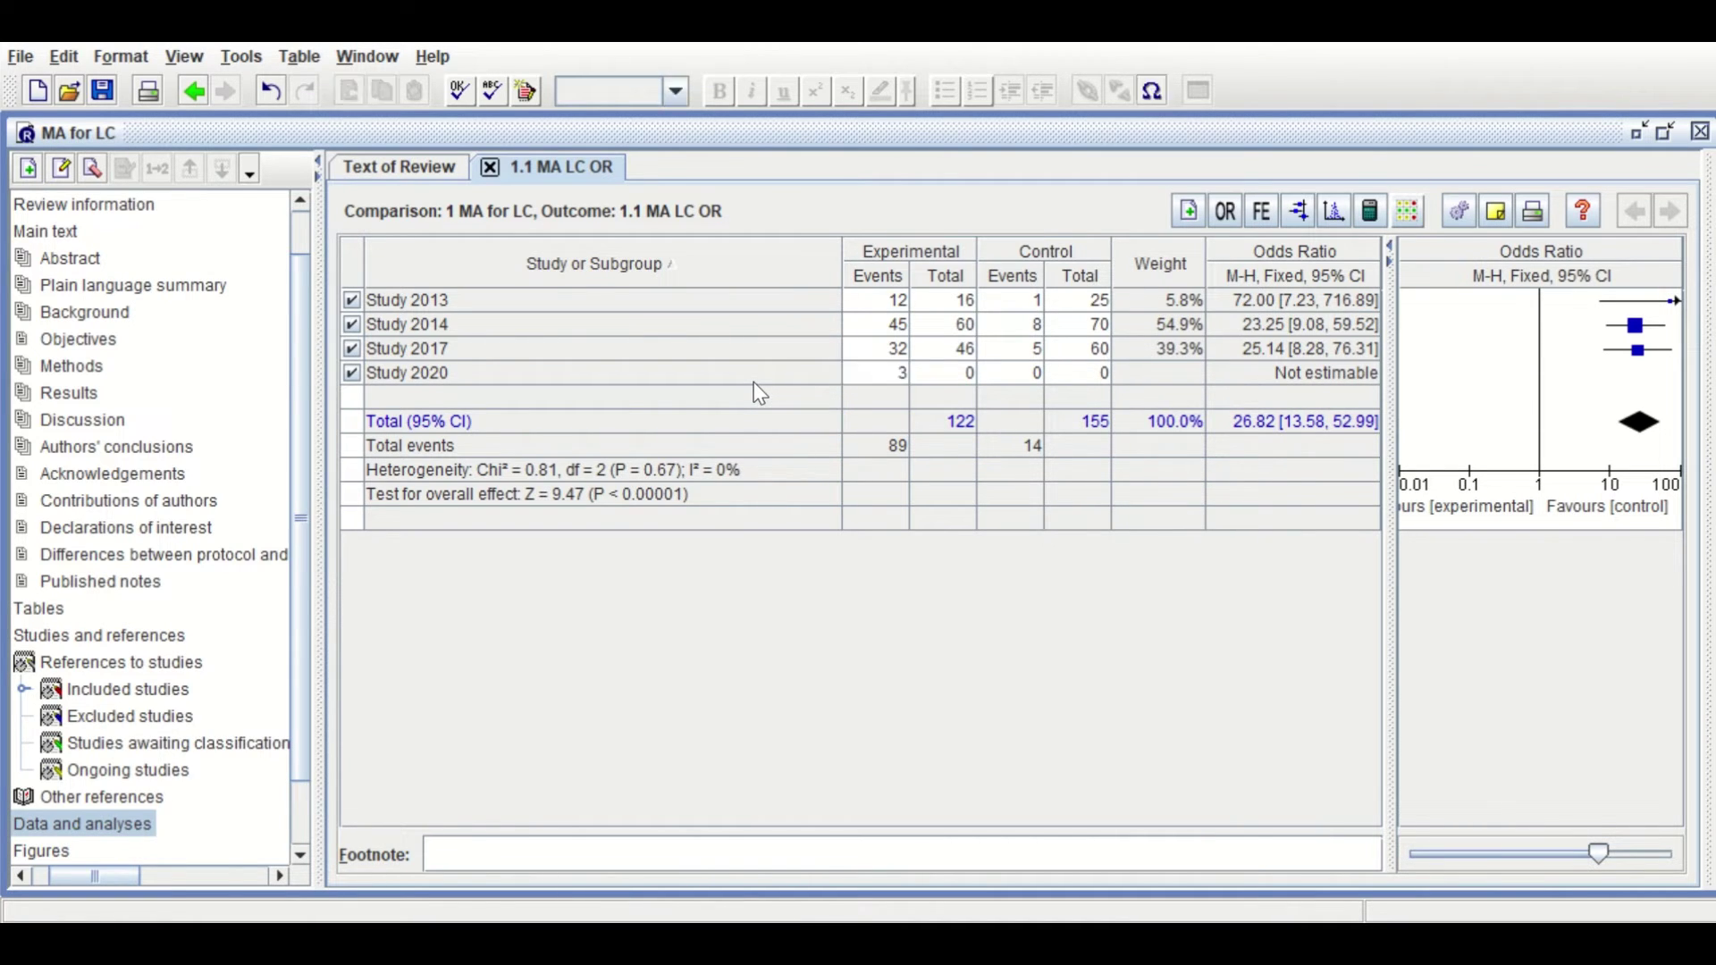
pyautogui.click(957, 382)
pyautogui.write('50')
pyautogui.press('Tab')
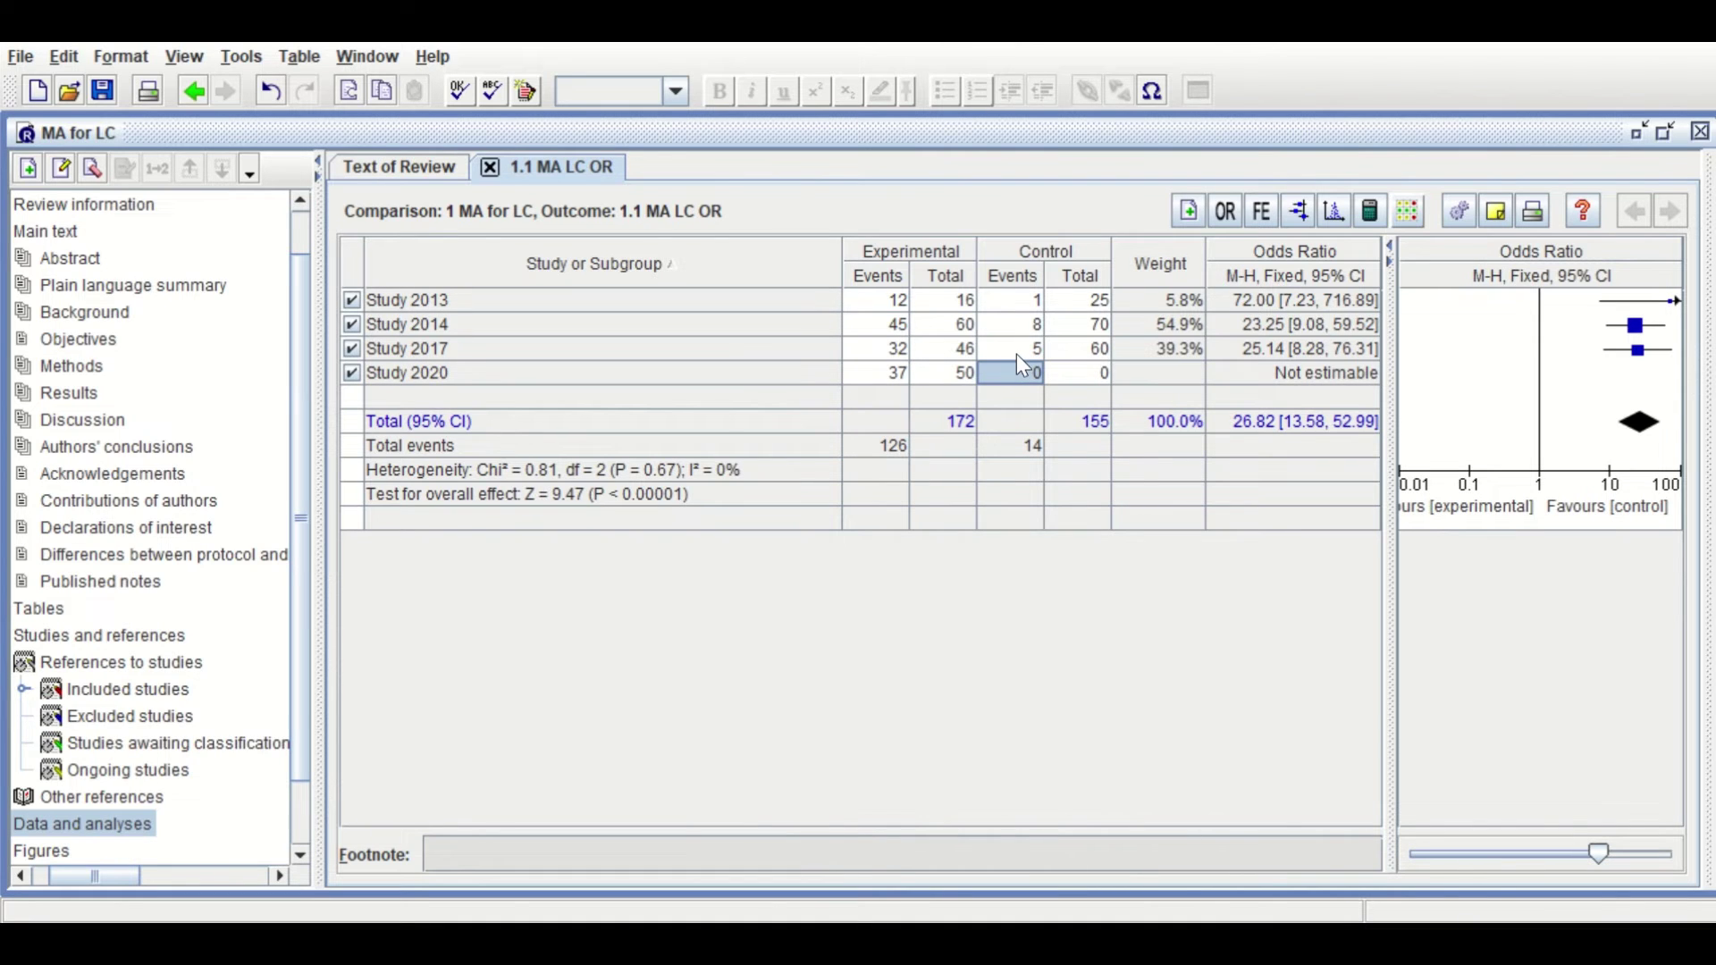
pyautogui.write('5')
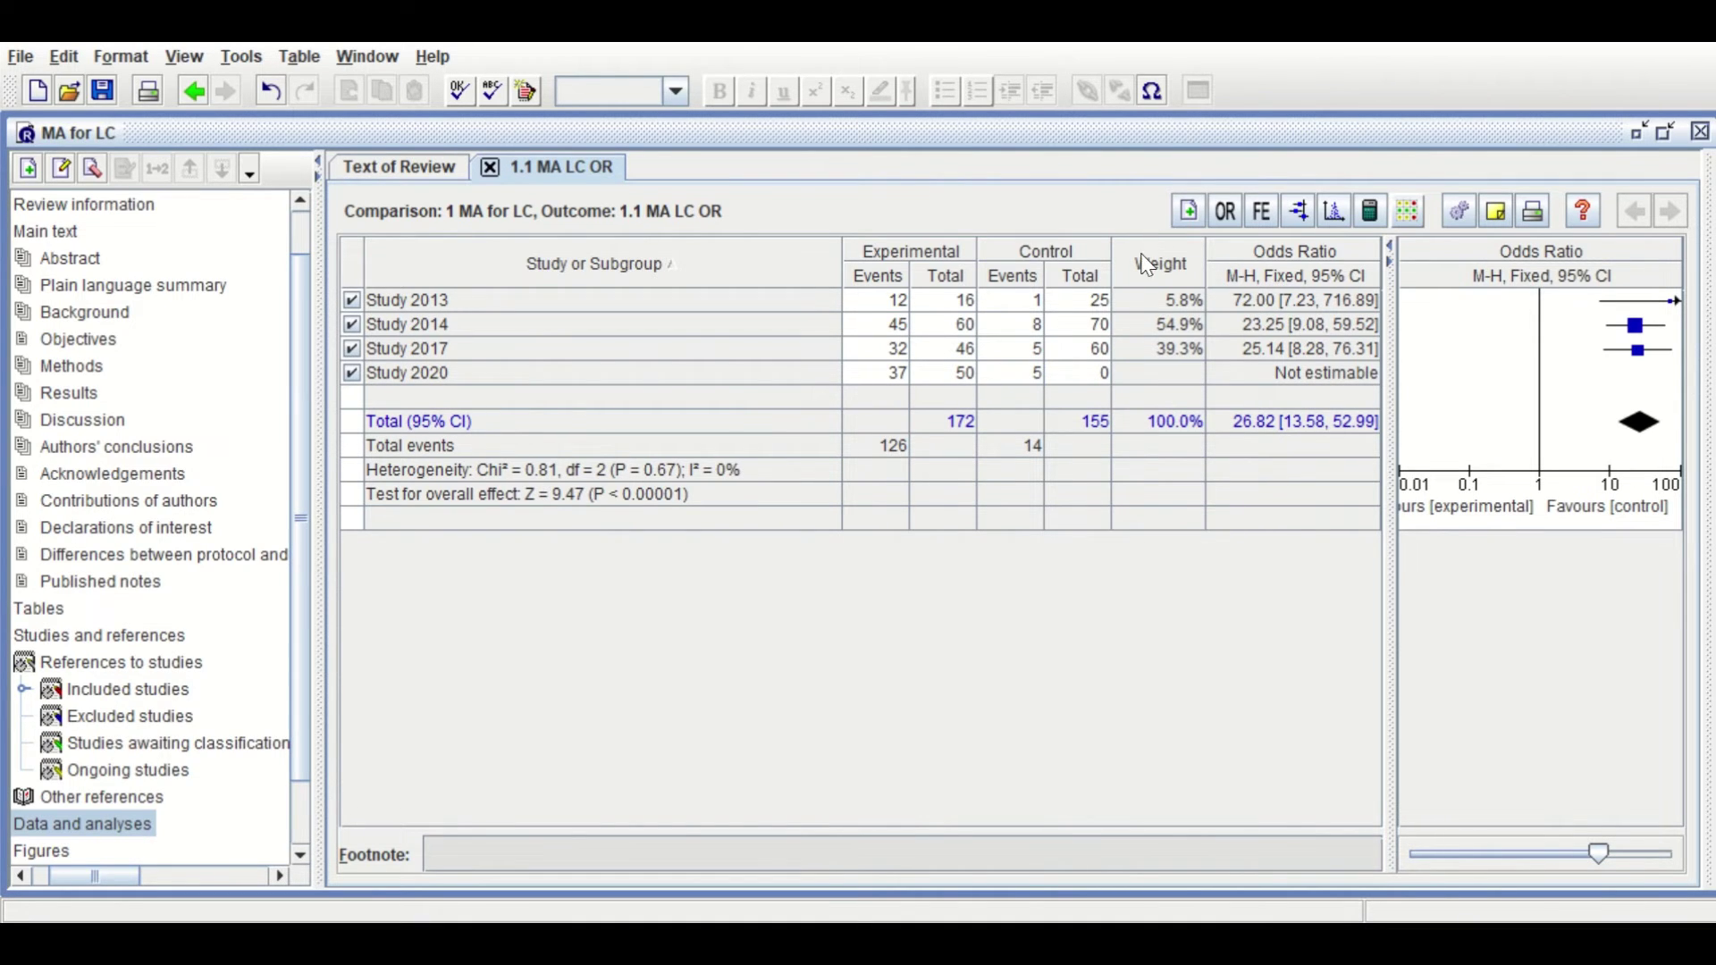
pyautogui.press('Tab')
pyautogui.write('55')
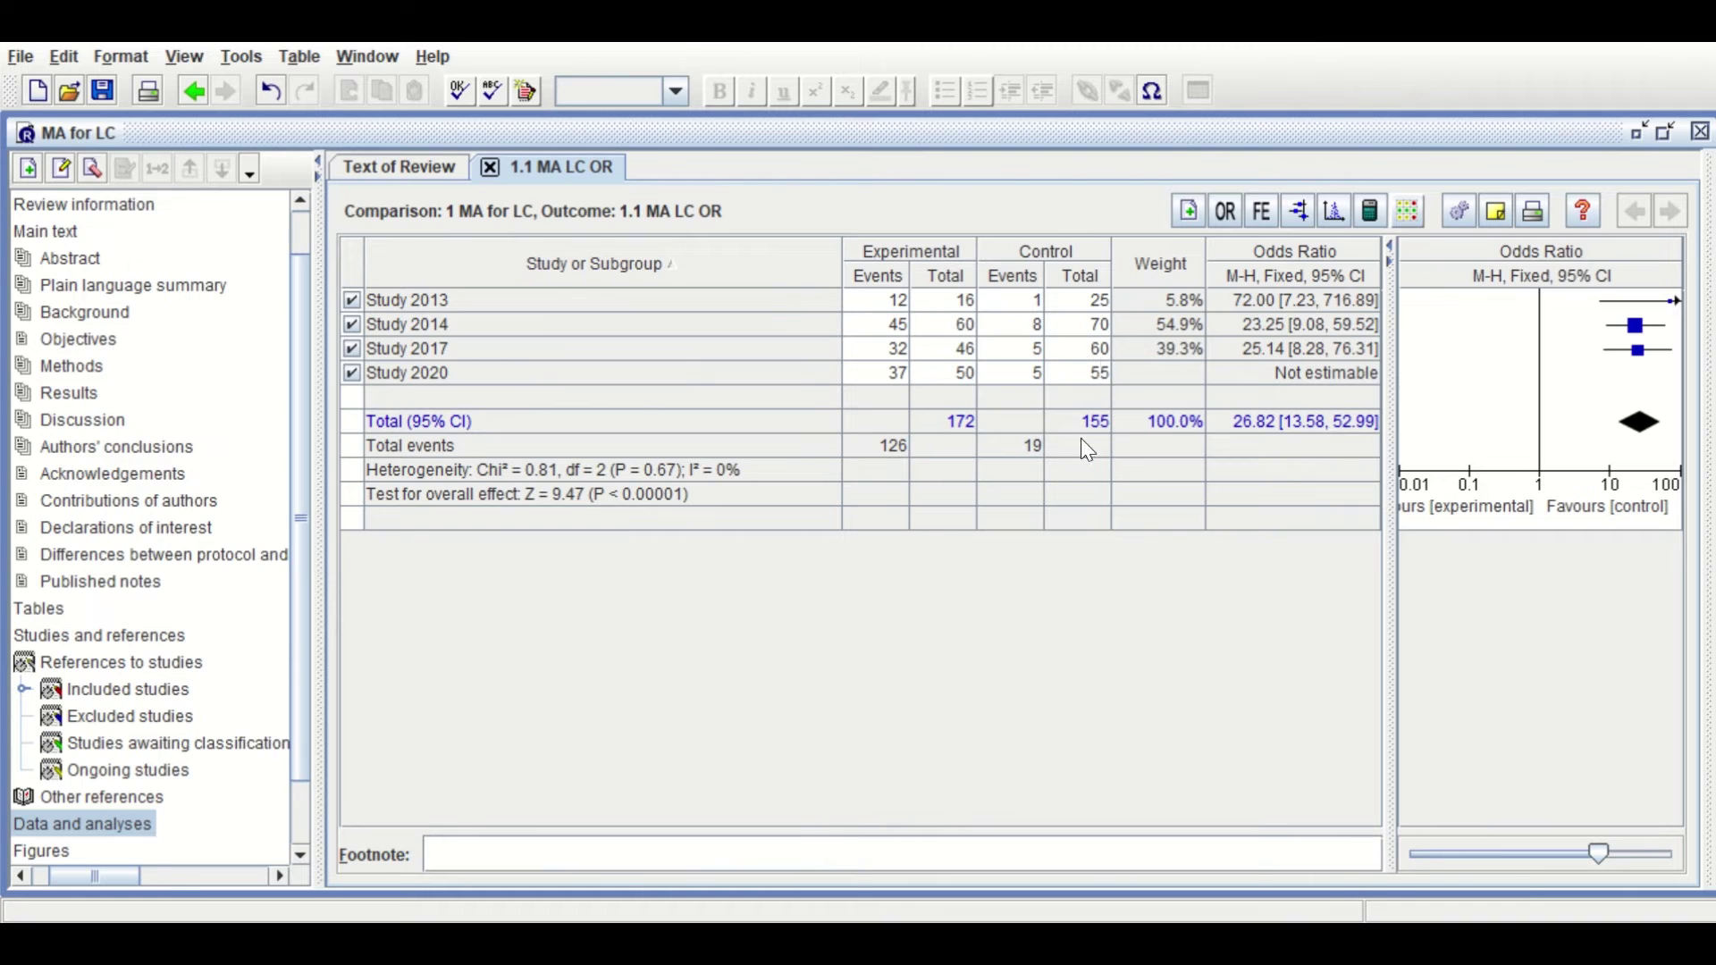
pyautogui.click(1020, 502)
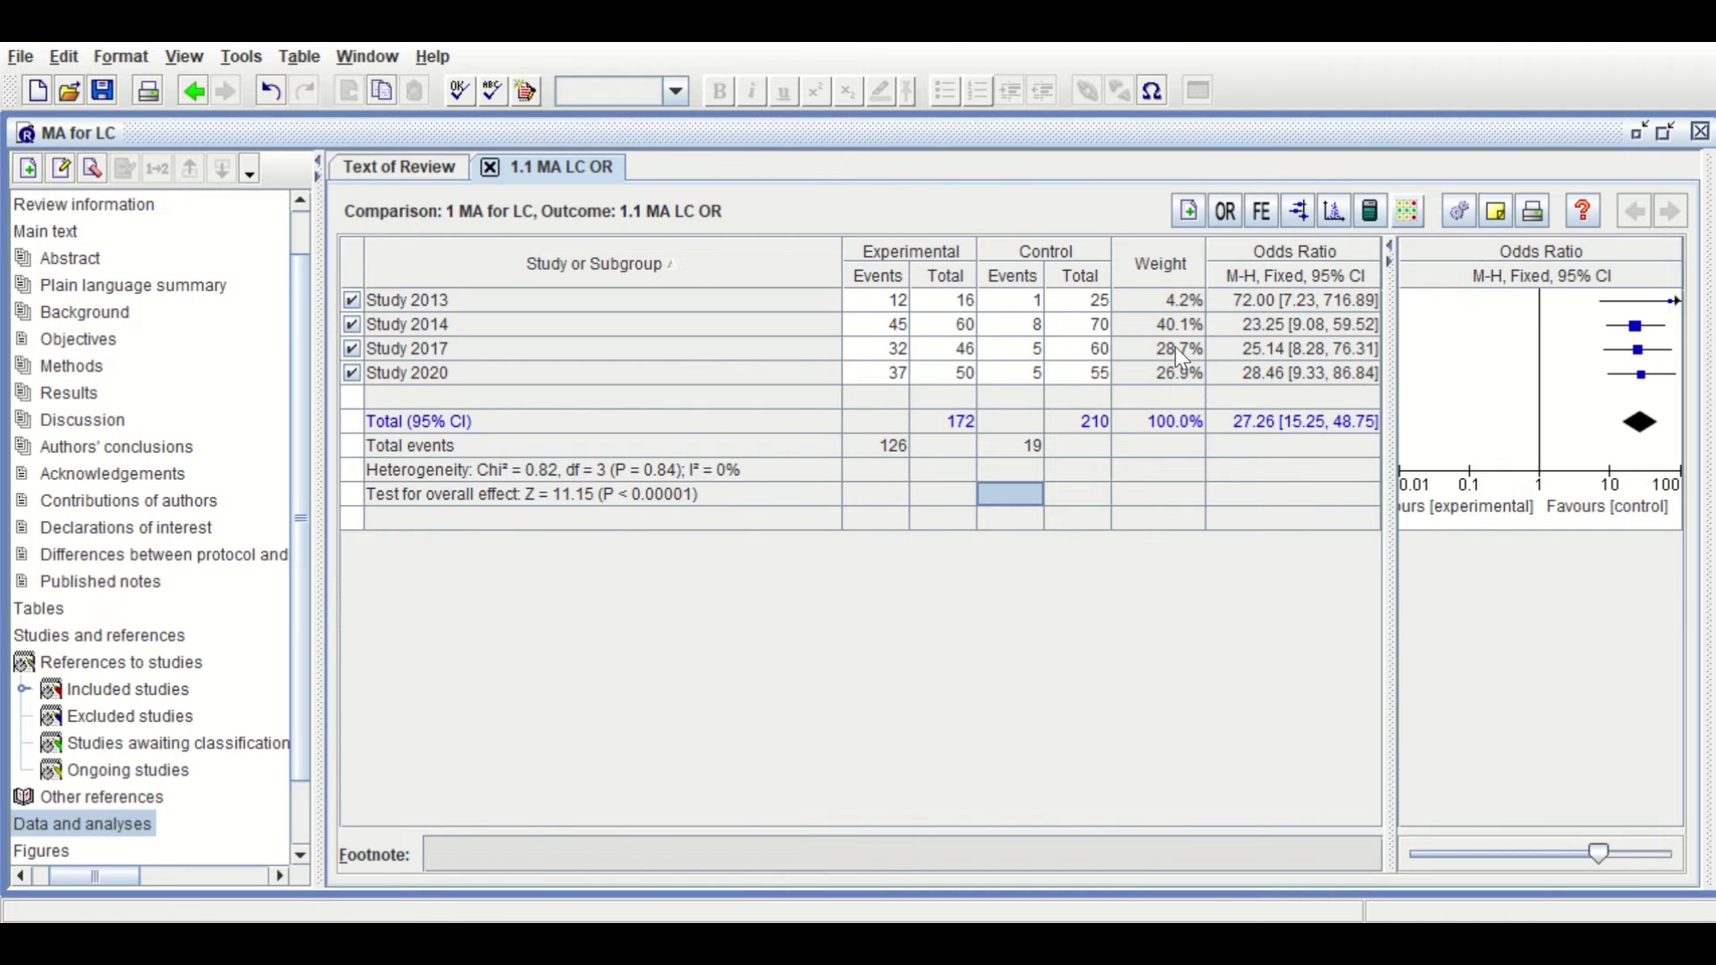
# Open the forest plot of the MA LC OR outcome and resize its window to view the graph slightly wider
pyautogui.click(1301, 223)
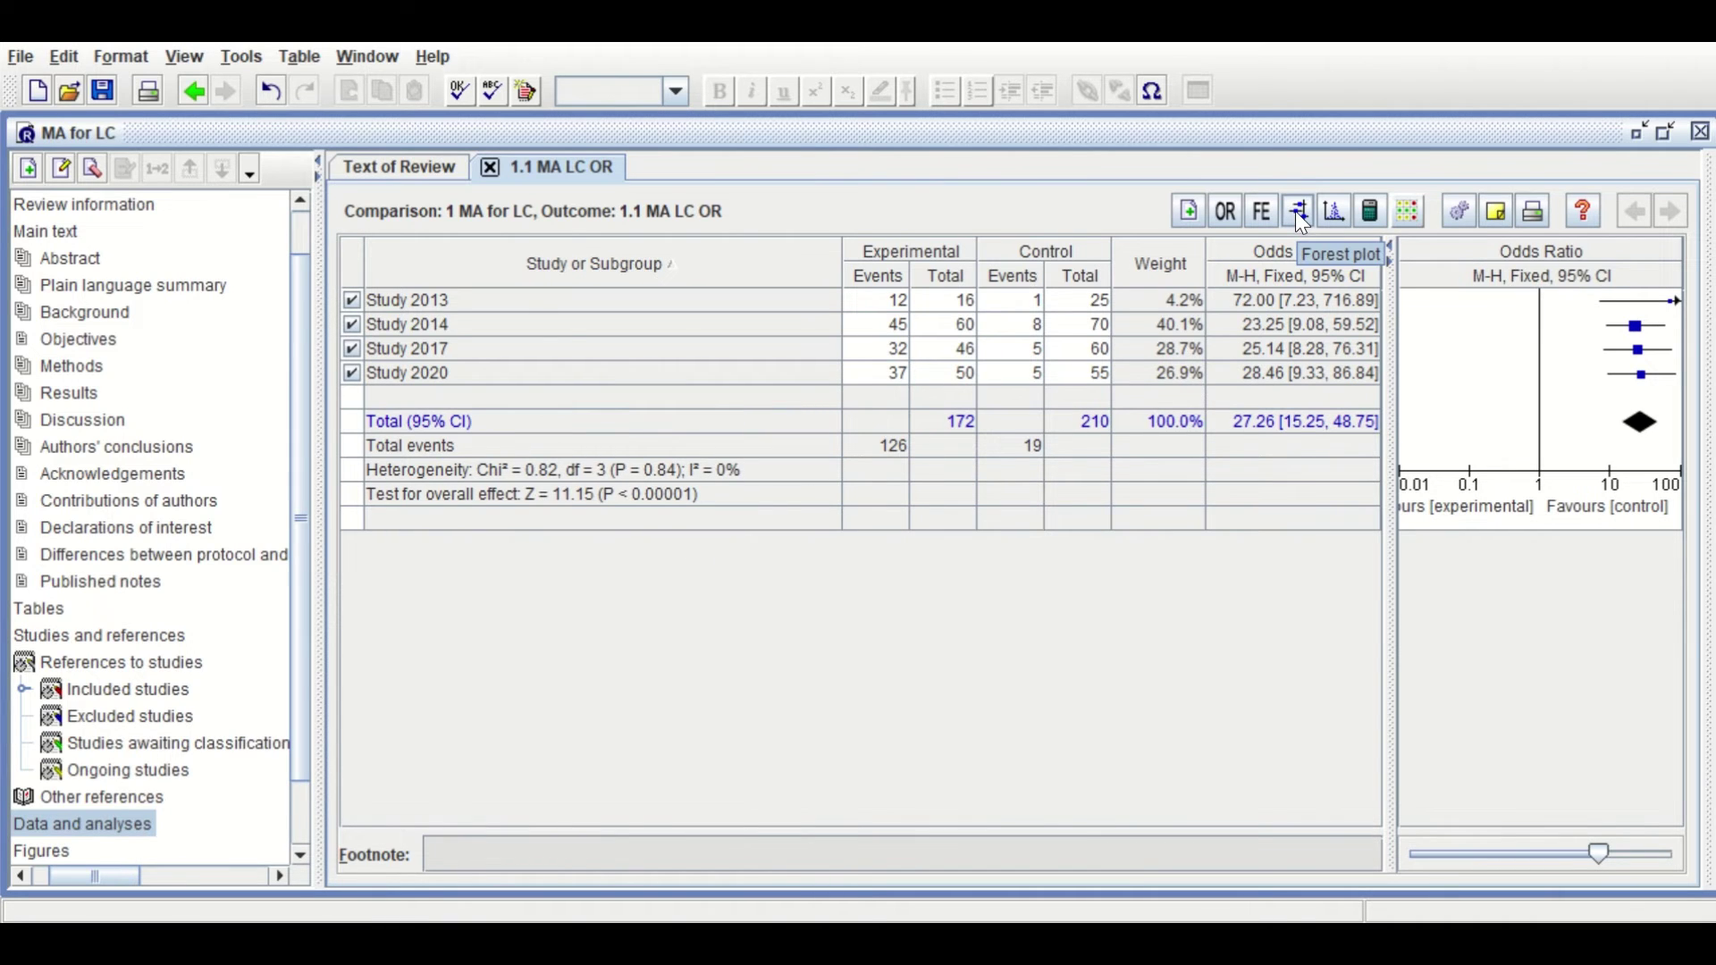
pyautogui.click(1299, 215)
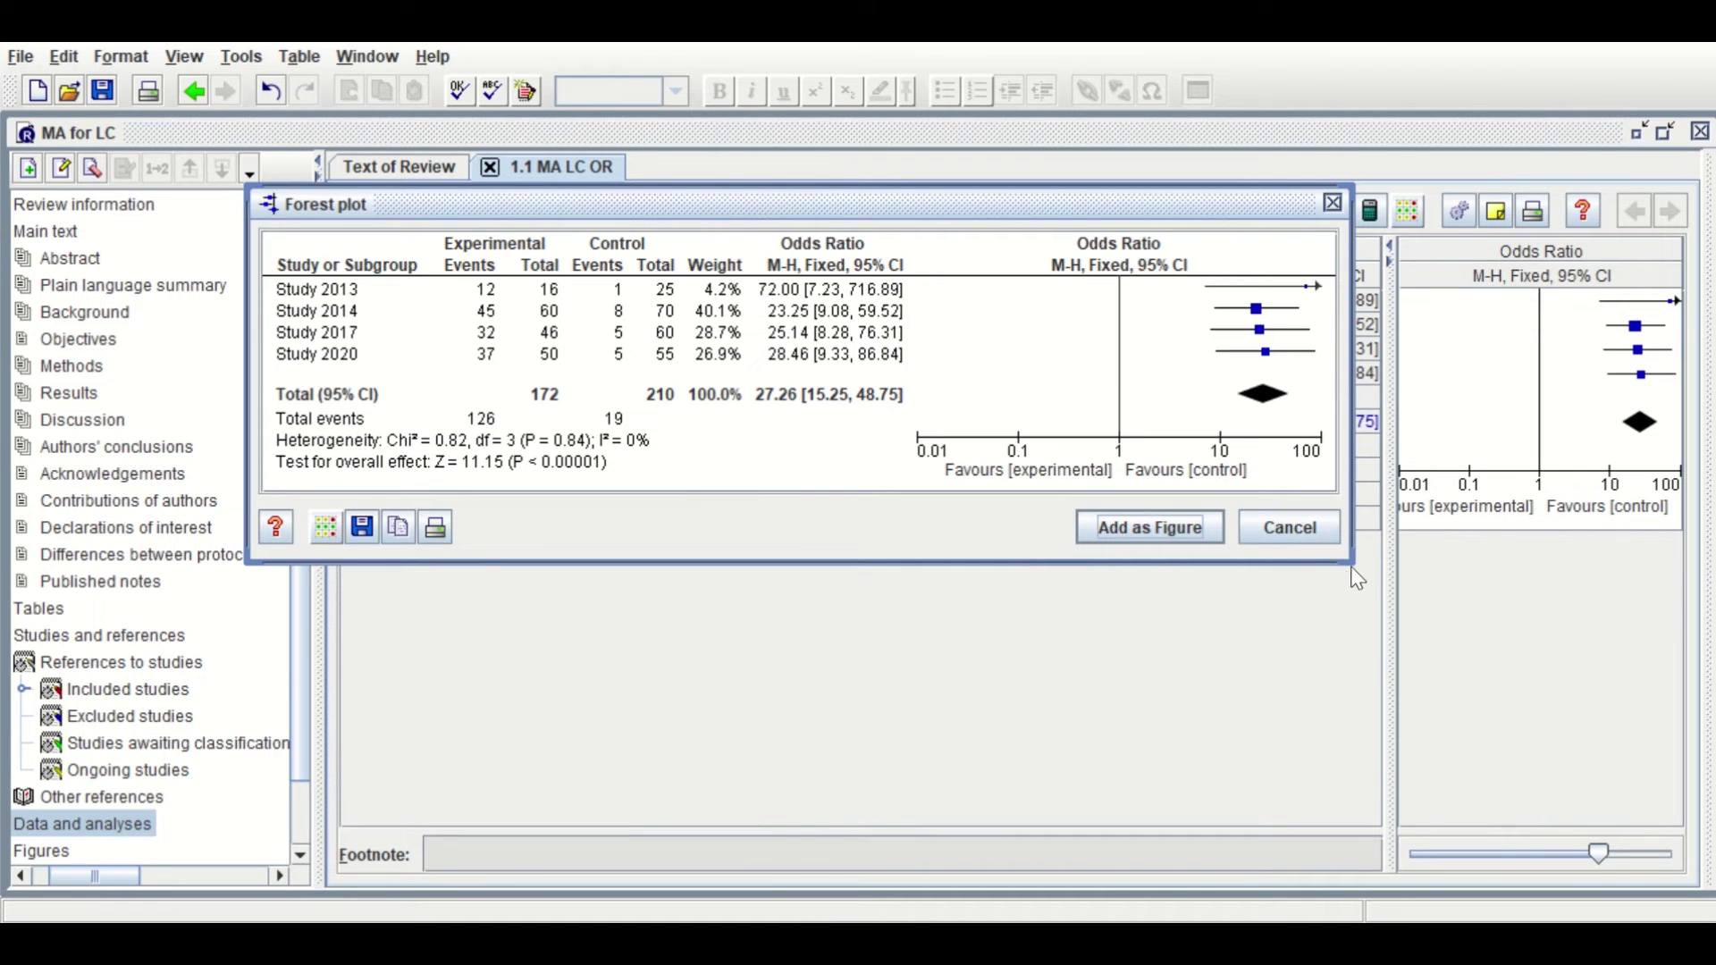
pyautogui.moveTo(1352, 564); pyautogui.dragTo(1604, 692)
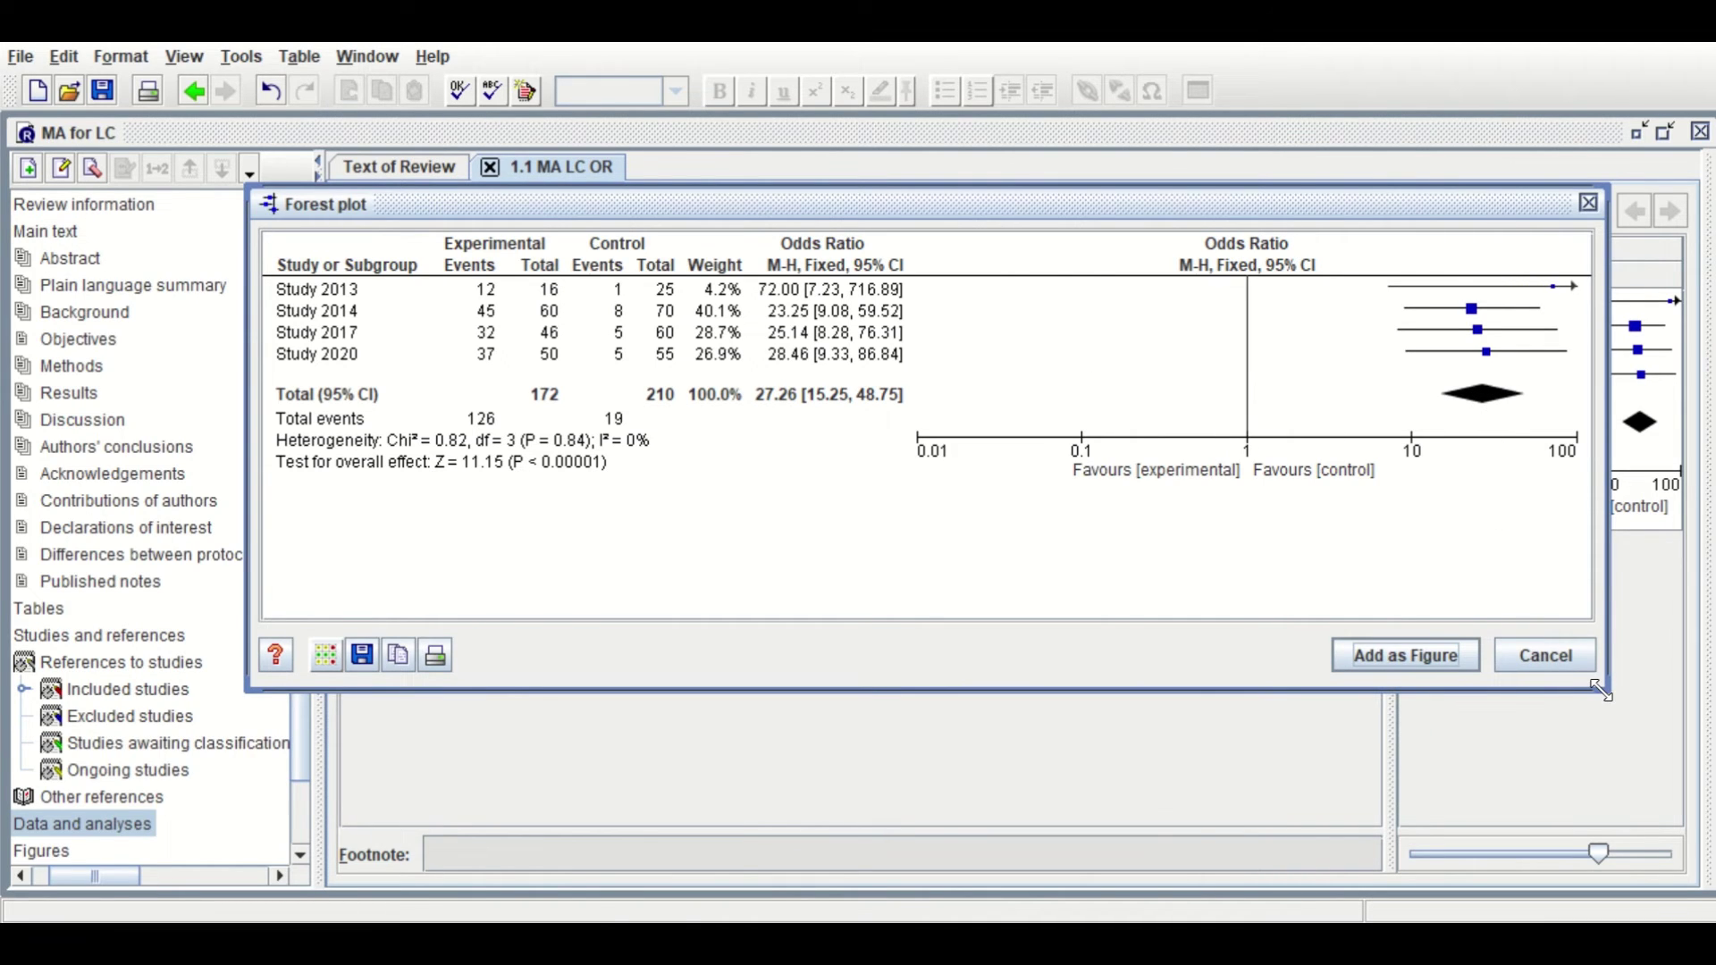
pyautogui.moveTo(1604, 690); pyautogui.dragTo(1394, 640)
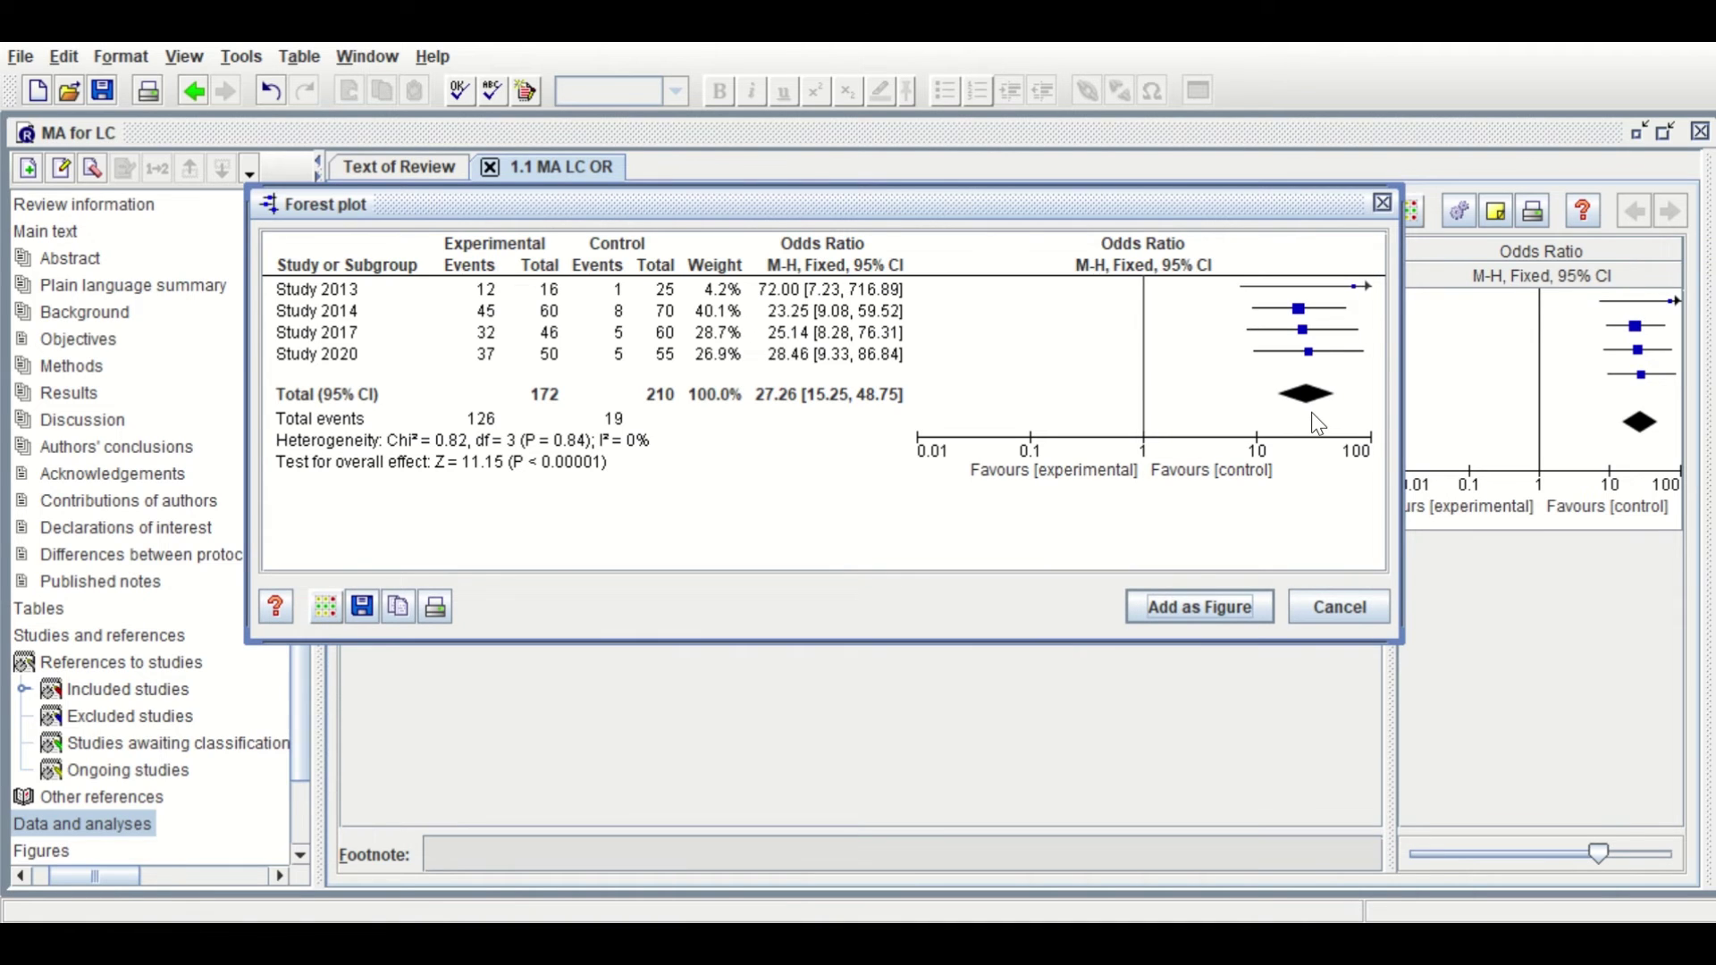